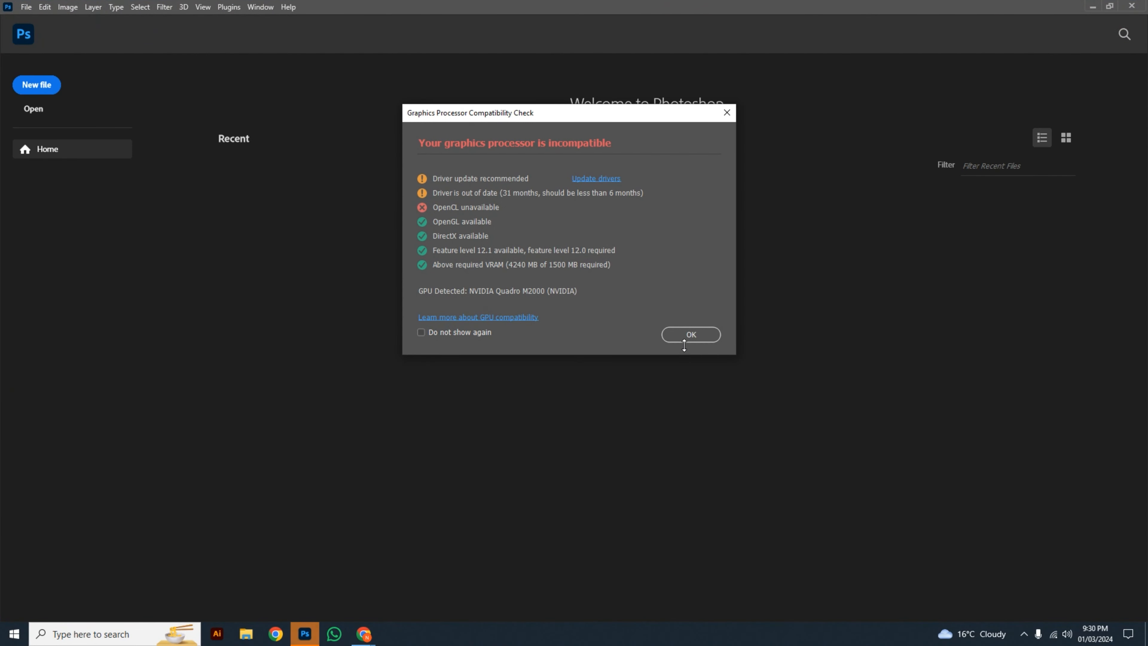
# Step: Dismiss the graphics processor compatibility notice and create a new 3000 x 3000 px document at 300 pixels/inch
pyautogui.click(685, 339)
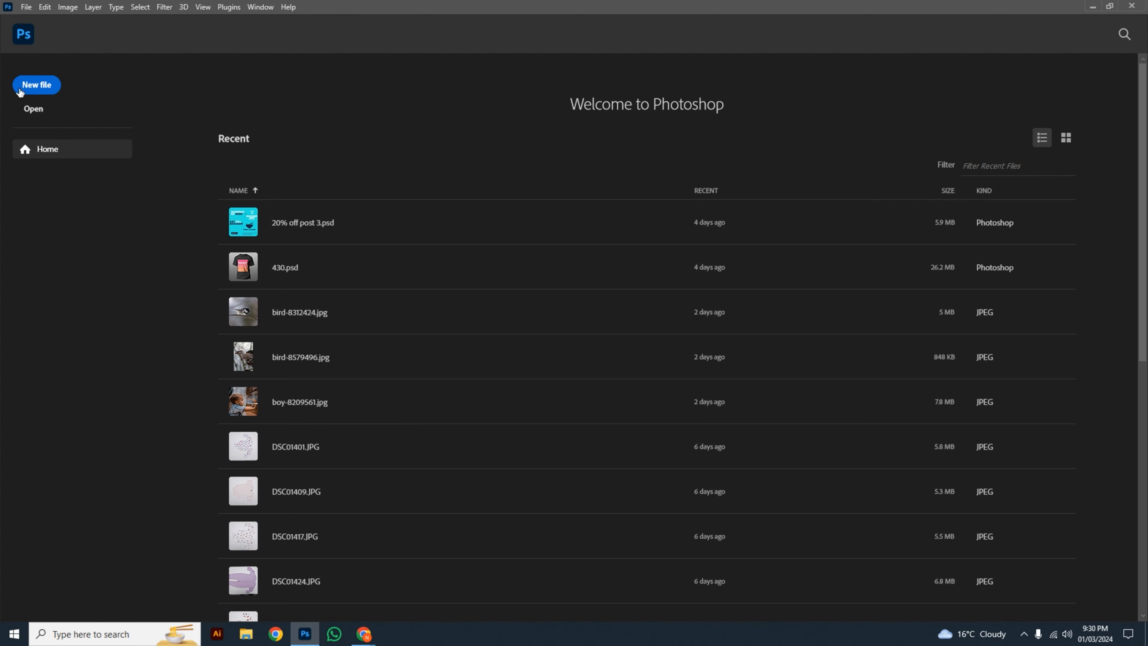
pyautogui.click(44, 92)
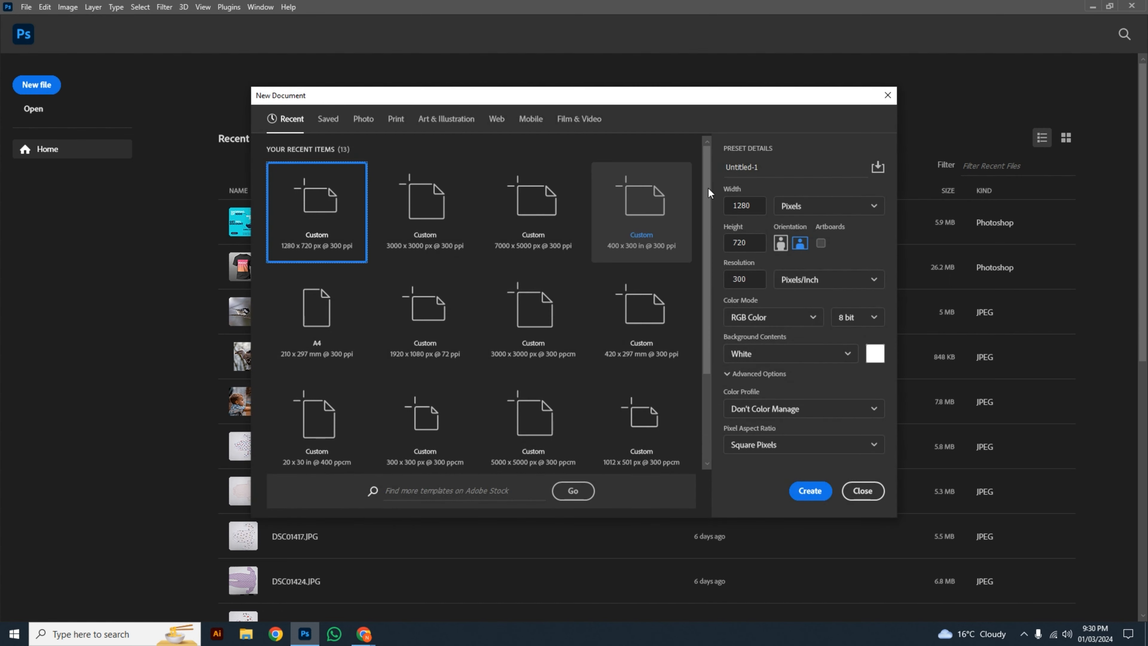
pyautogui.doubleClick(755, 205)
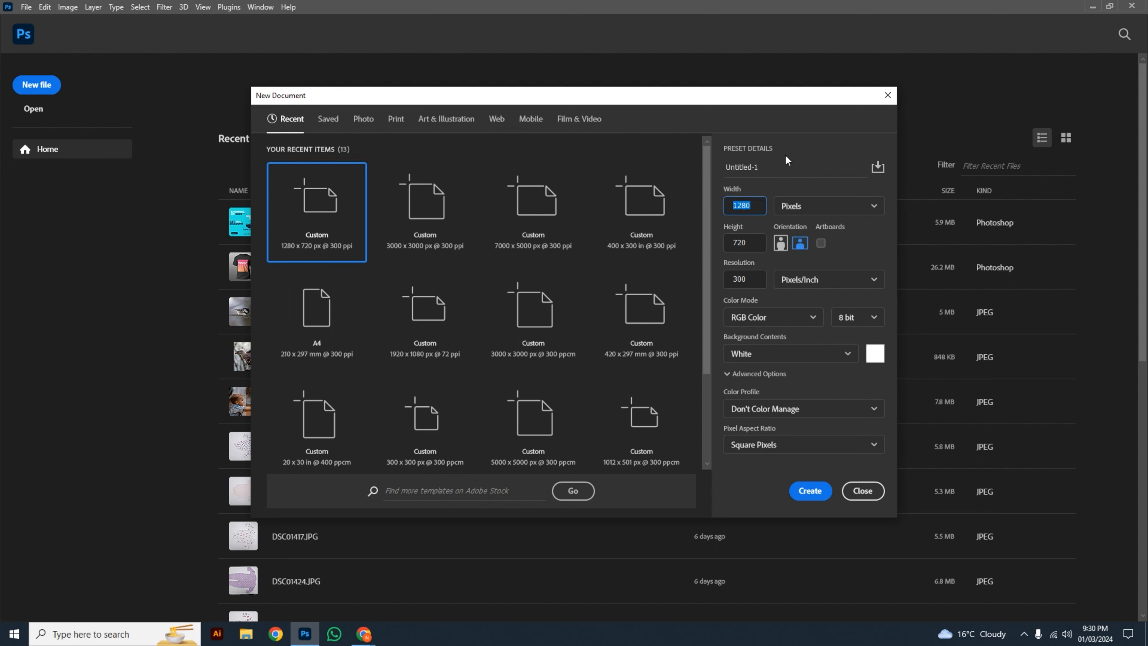
pyautogui.write('3000')
pyautogui.doubleClick(739, 248)
pyautogui.click(810, 491)
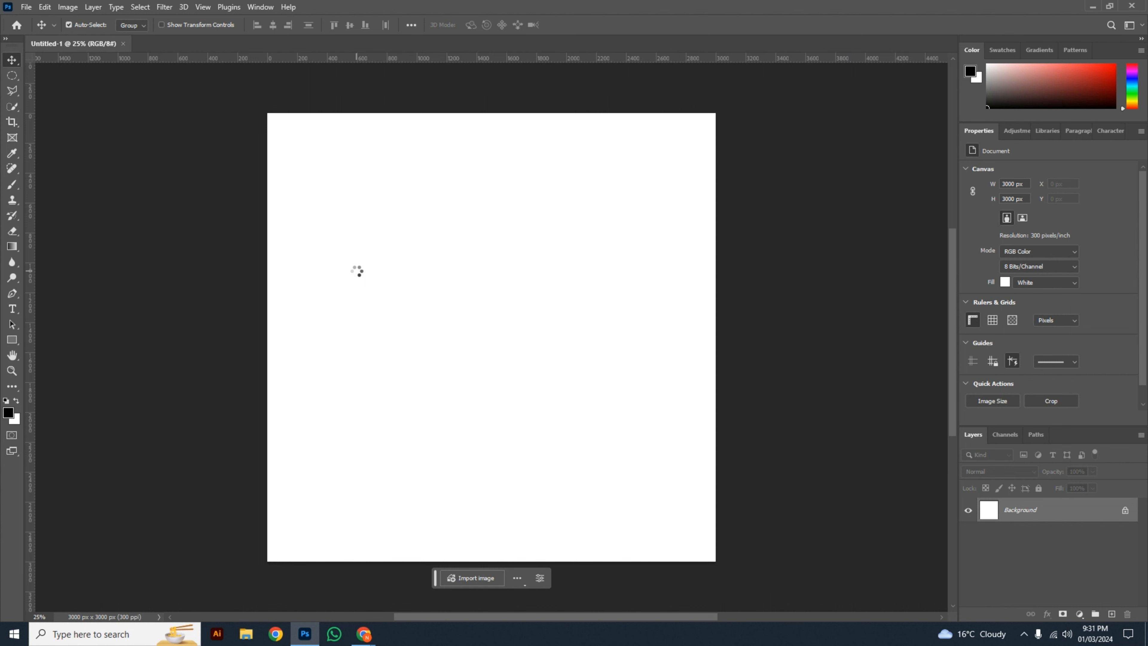
# Step: Add a text layer reading "Graphic" in the upper middle of the canvas
pyautogui.press('t')
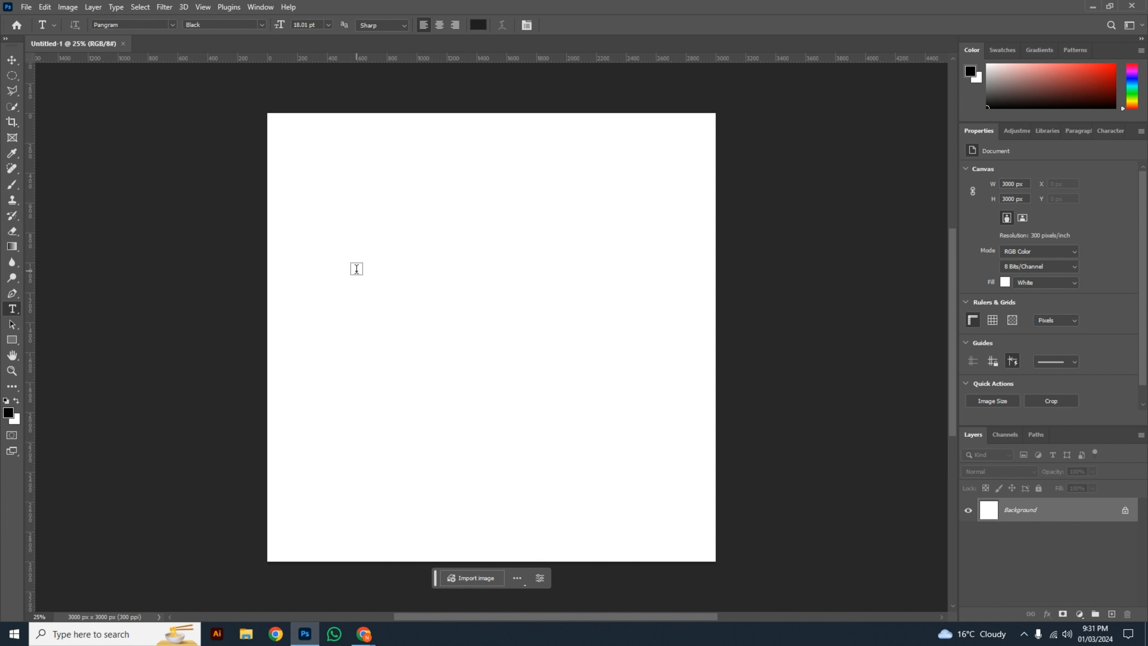
pyautogui.click(419, 285)
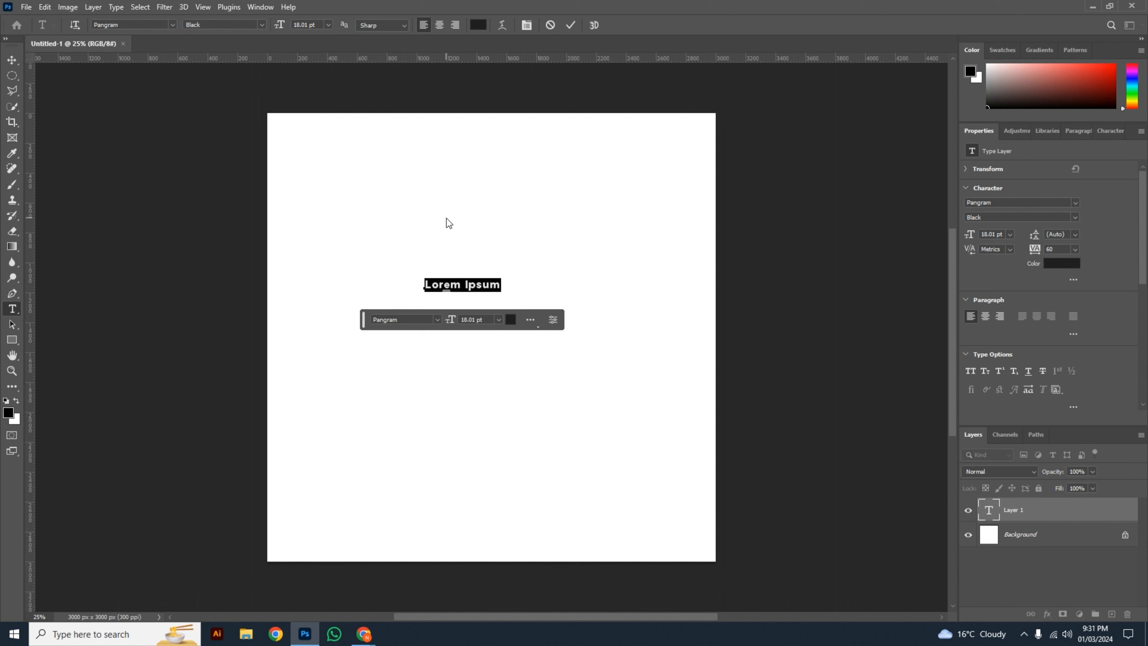
pyautogui.write('Graphic')
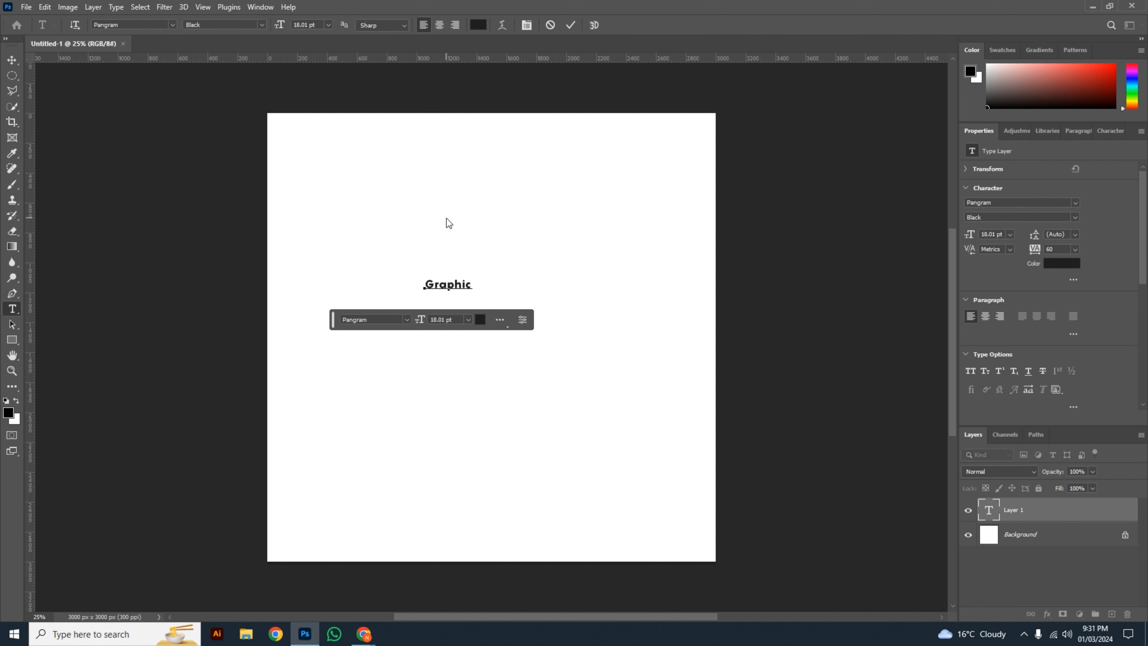
pyautogui.click(447, 216)
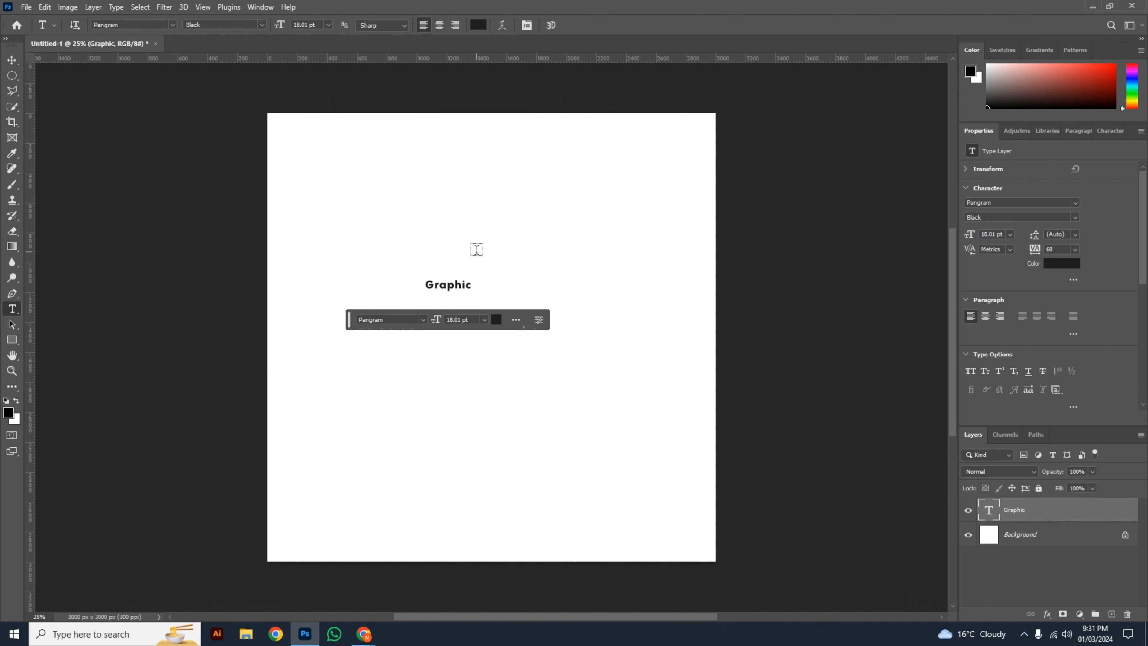
# Step: Scale the "Graphic" text up to about 148 pt, nearly spanning the canvas width, and position it in the canvas's upper part
pyautogui.press('v')
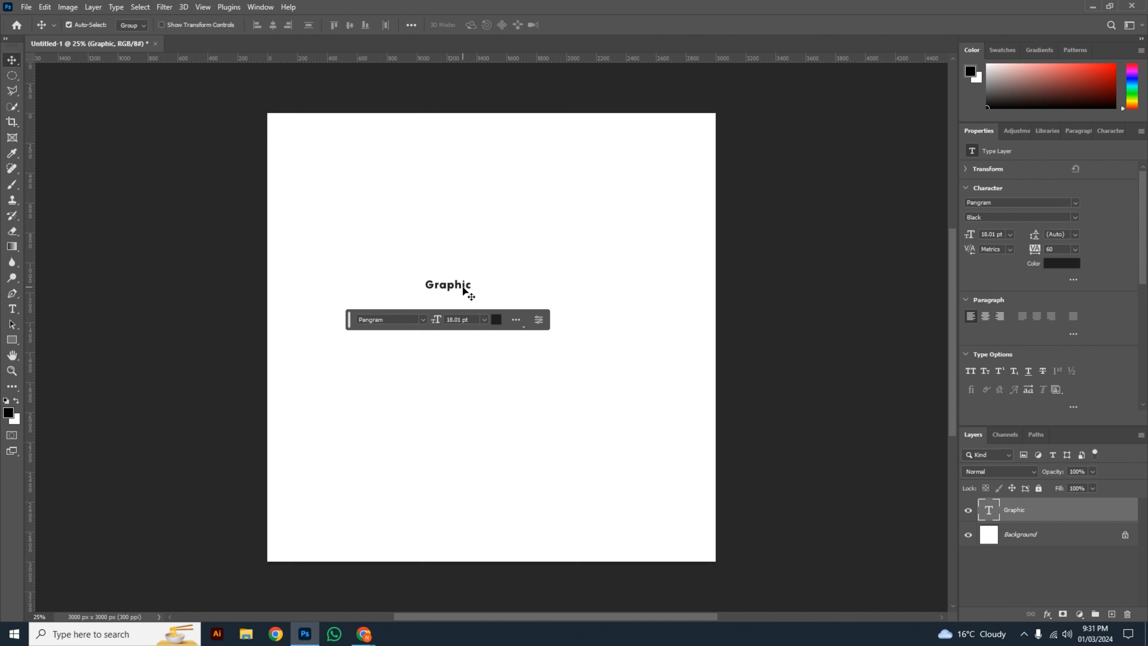
pyautogui.moveTo(463, 288); pyautogui.dragTo(501, 294)
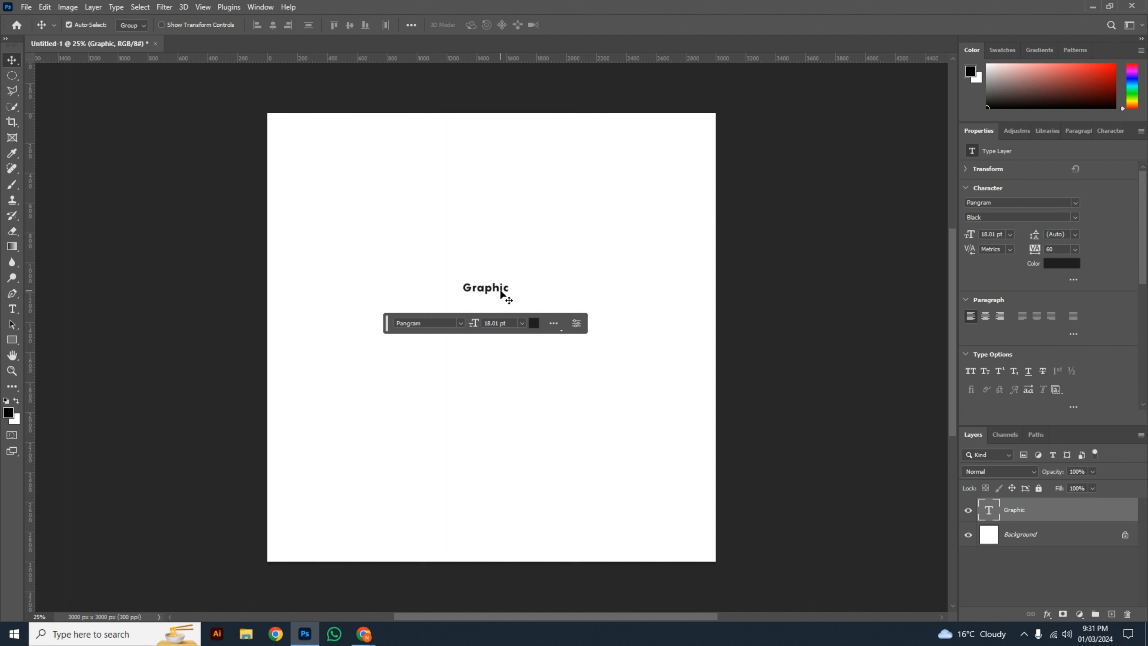
pyautogui.press('ctrl')
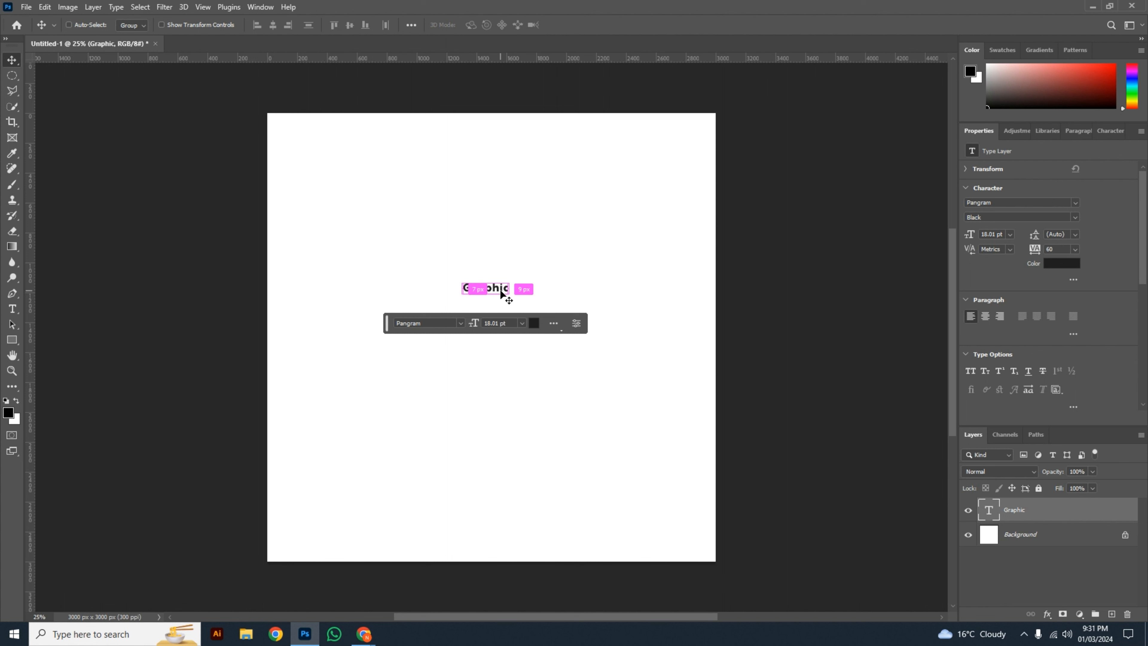
pyautogui.hotkey('ctrl', 't')
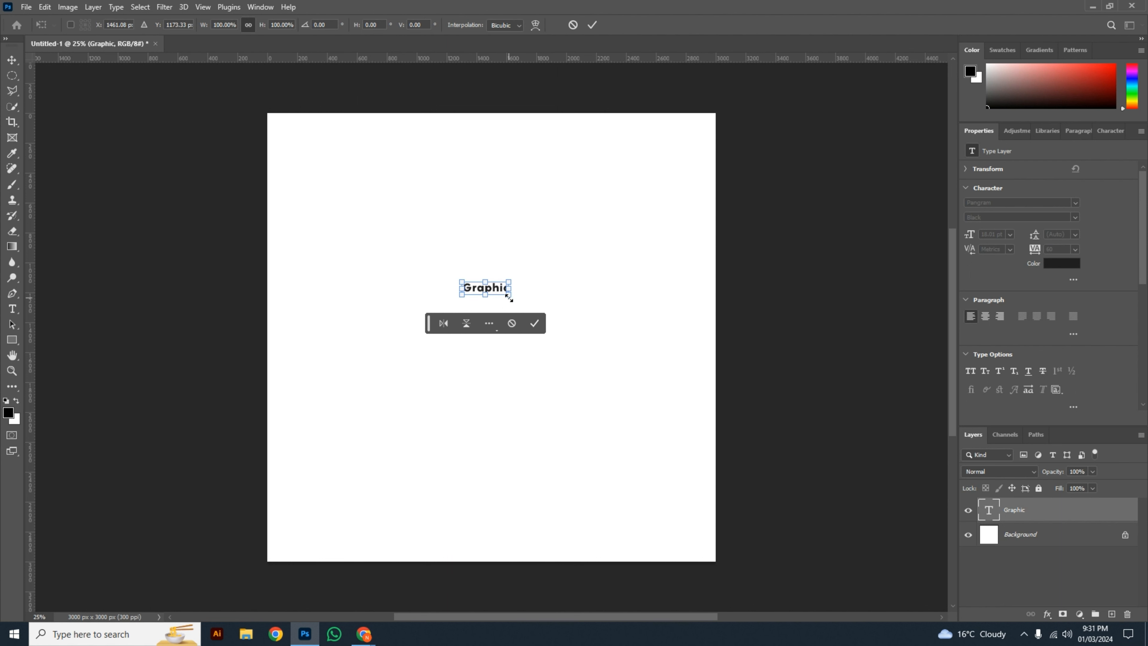
pyautogui.moveTo(509, 298); pyautogui.dragTo(686, 362)
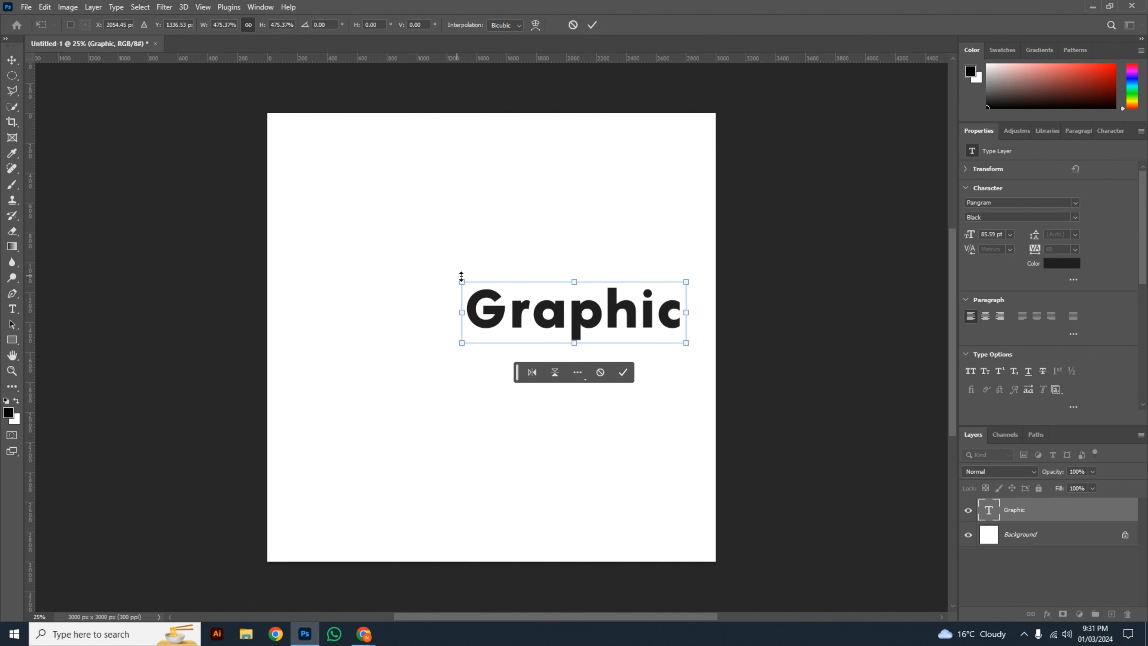
pyautogui.moveTo(462, 282); pyautogui.dragTo(303, 210)
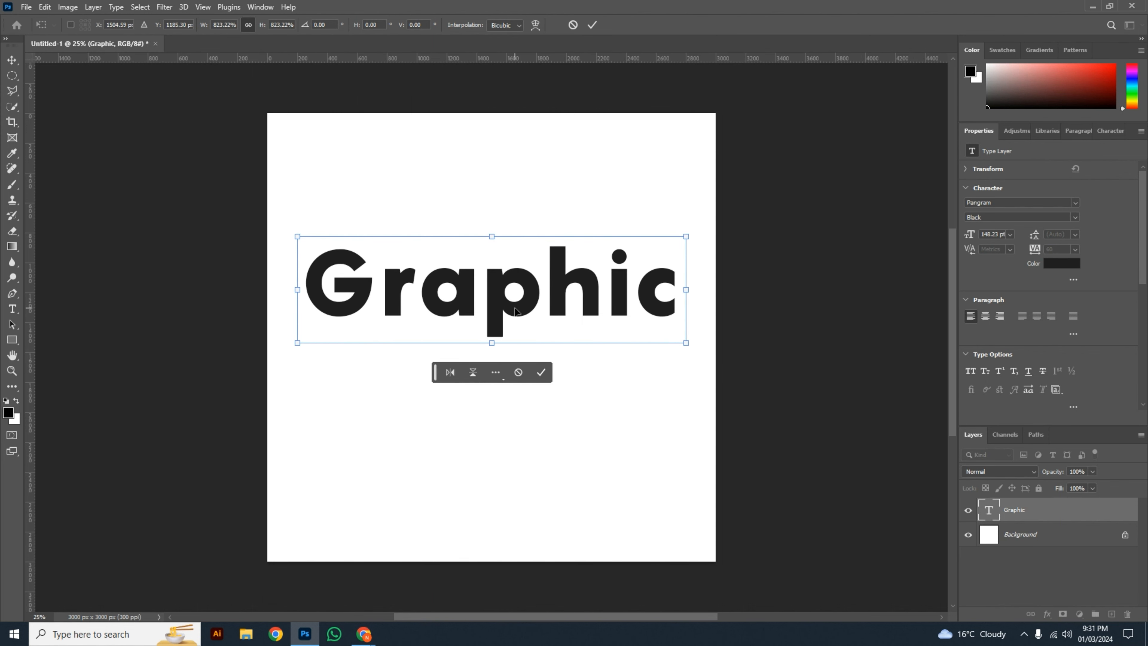
pyautogui.press('Return')
pyautogui.moveTo(505, 314); pyautogui.dragTo(496, 347)
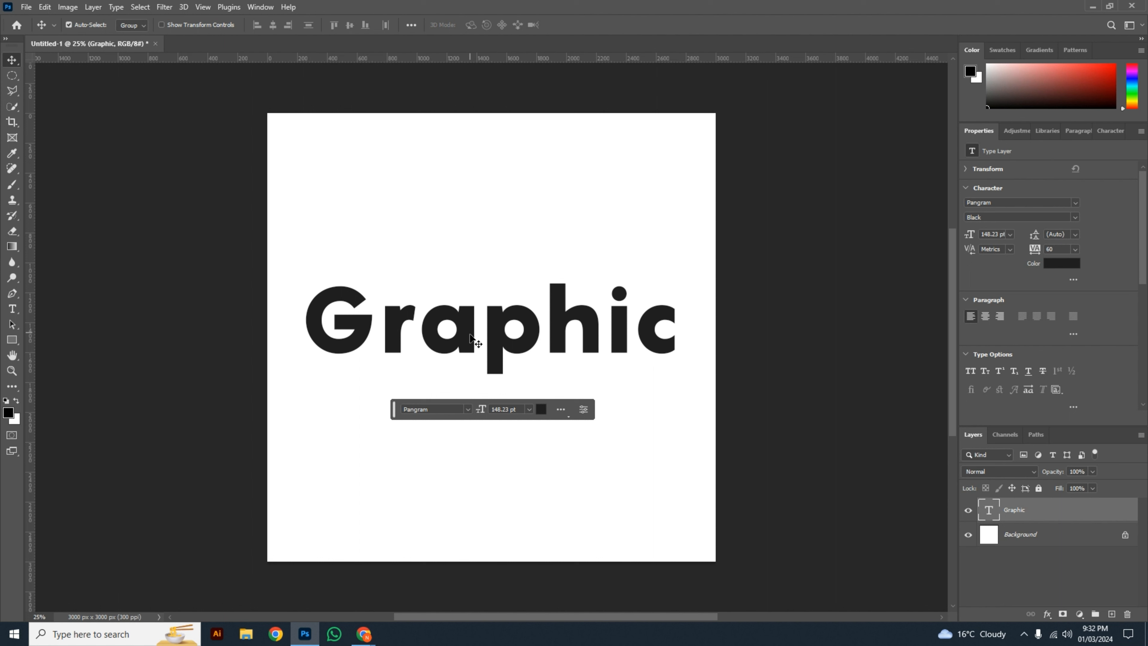
pyautogui.moveTo(466, 325); pyautogui.dragTo(468, 235)
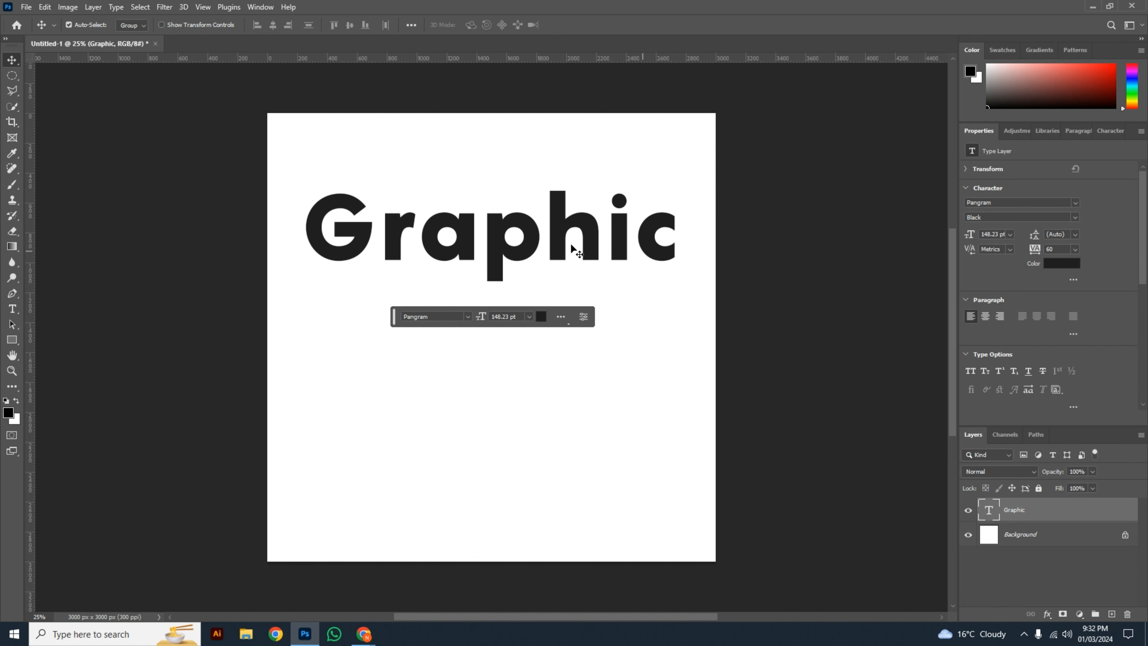
pyautogui.doubleClick(499, 235)
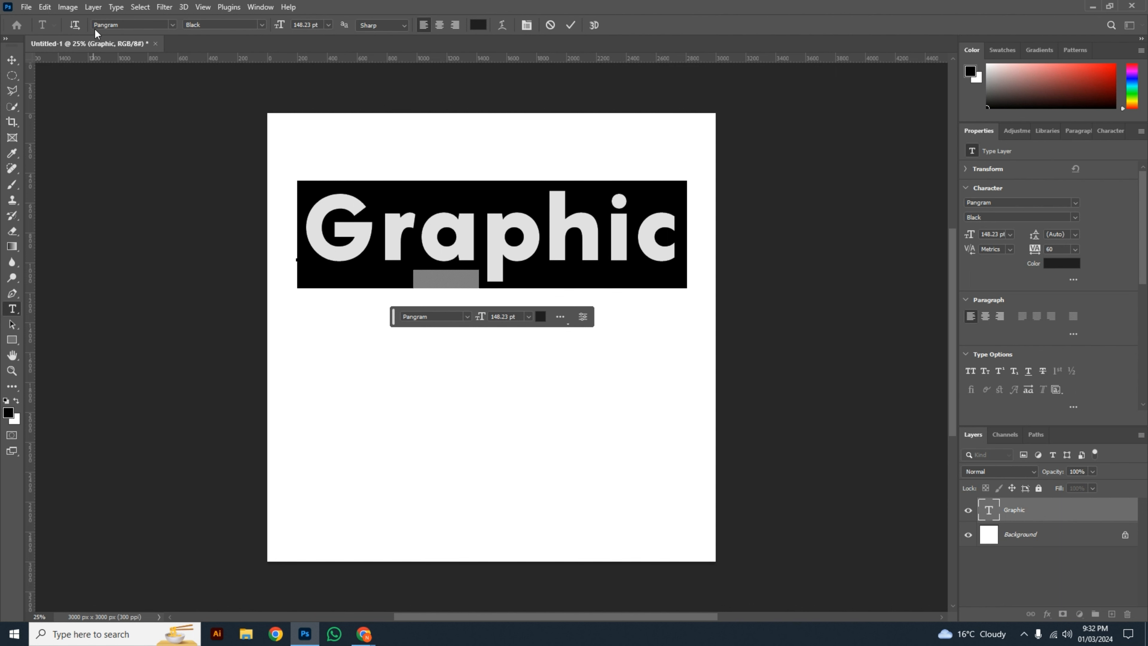
pyautogui.click(127, 25)
pyautogui.click(571, 25)
pyautogui.press('v')
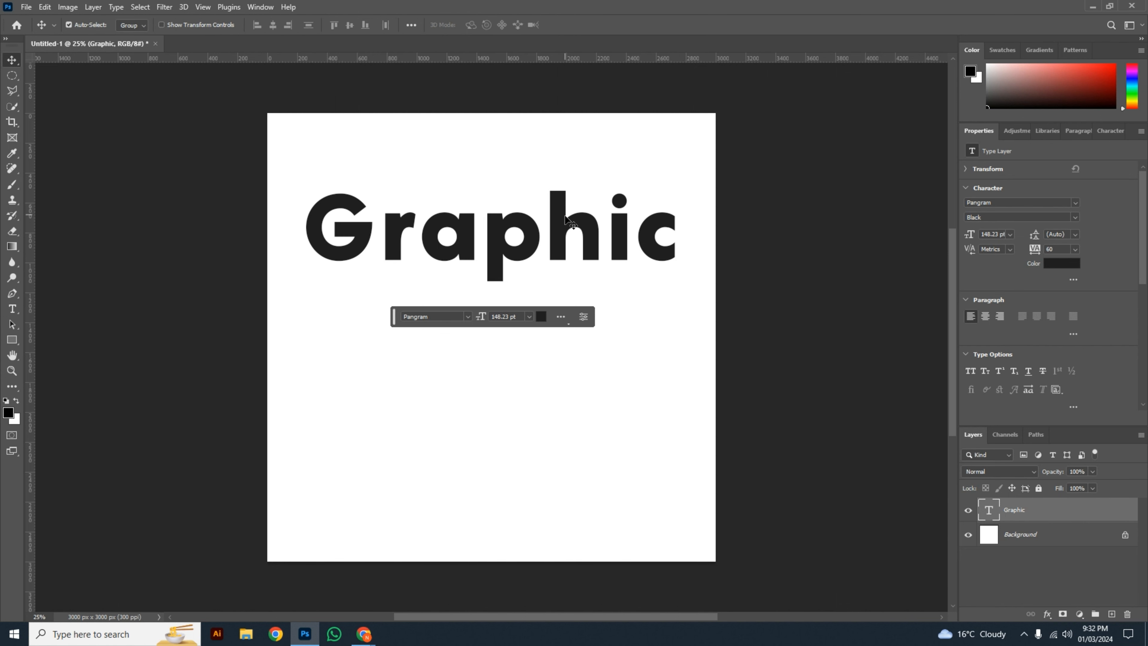
# Step: Duplicate the "Graphic" text three times down the canvas and shift the four lines so they are spread over its height
pyautogui.moveTo(566, 225); pyautogui.dragTo(563, 522)
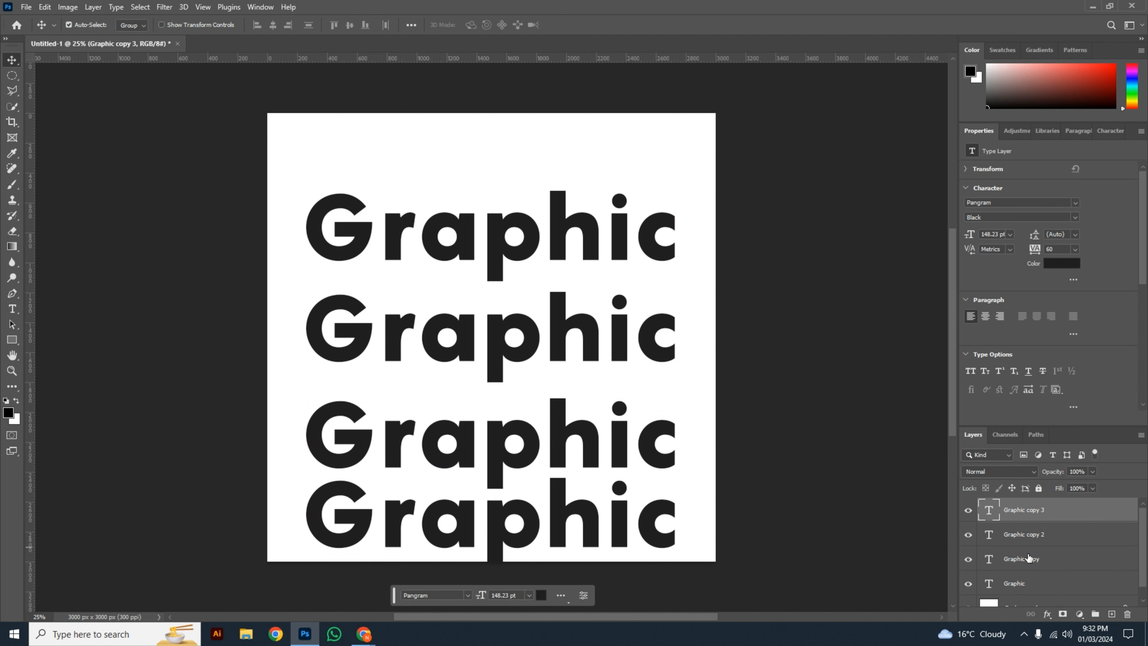
pyautogui.keyDown('shift'); pyautogui.click(1033, 586); pyautogui.keyUp('shift')
pyautogui.hotkey('ctrl', 't')
pyautogui.moveTo(580, 347); pyautogui.dragTo(586, 301)
pyautogui.press('Return')
pyautogui.moveTo(559, 477); pyautogui.dragTo(560, 488)
pyautogui.hotkey('ctrl', 'z')
pyautogui.click(778, 438)
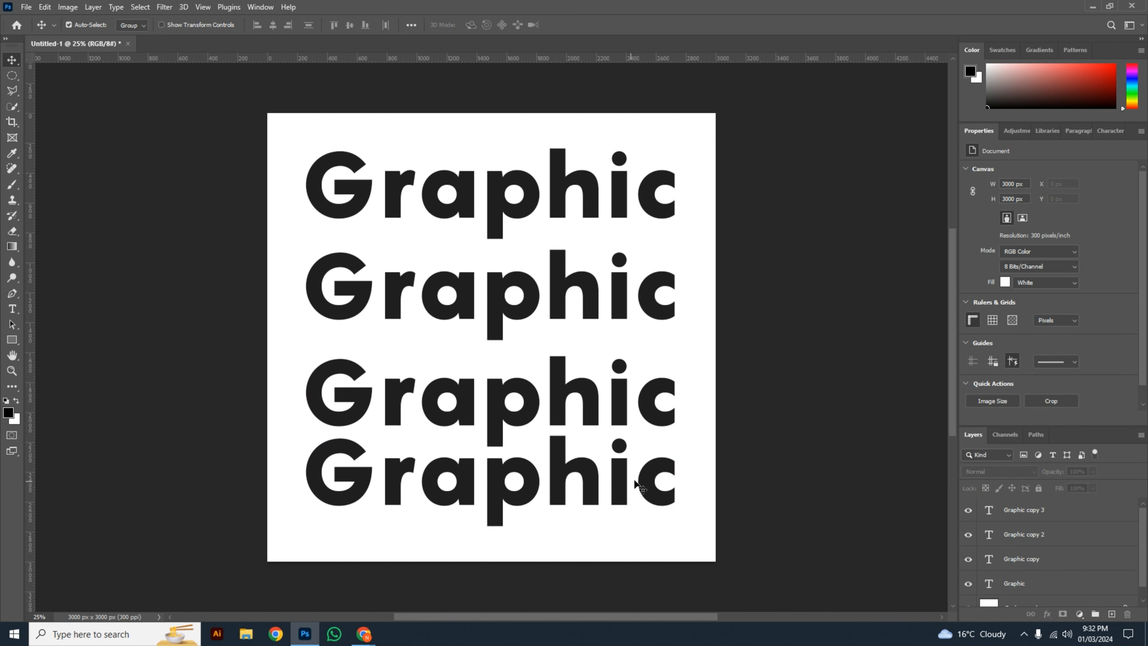
pyautogui.moveTo(636, 482); pyautogui.dragTo(648, 503)
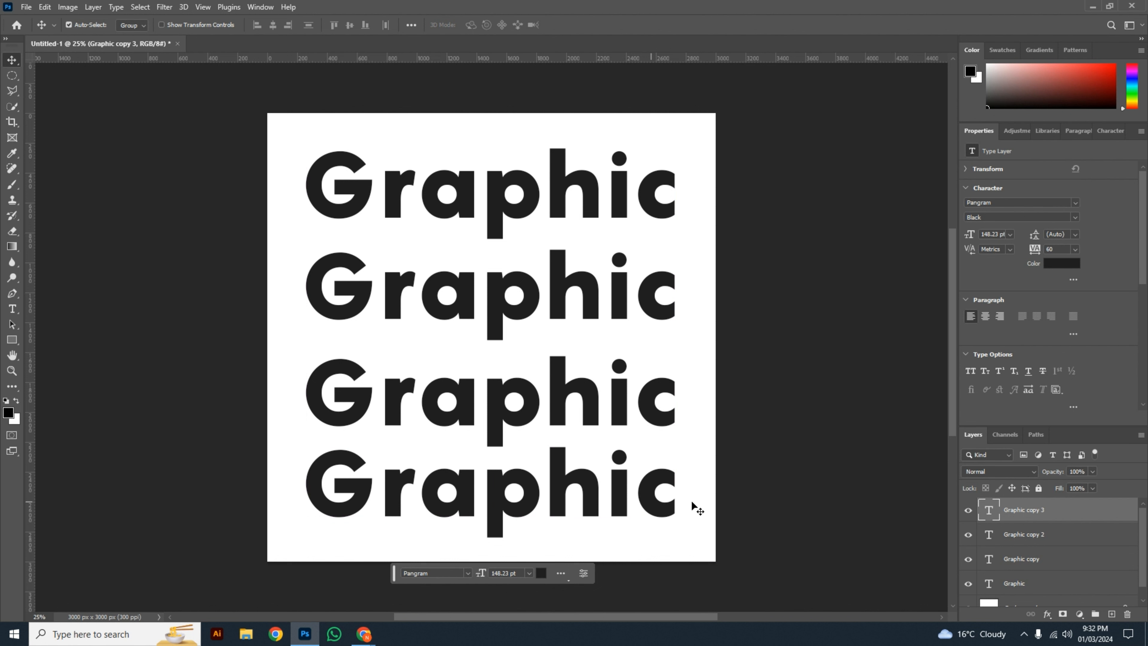
# Step: Change the font of the second "Graphic" line to Vogue
pyautogui.click(384, 159)
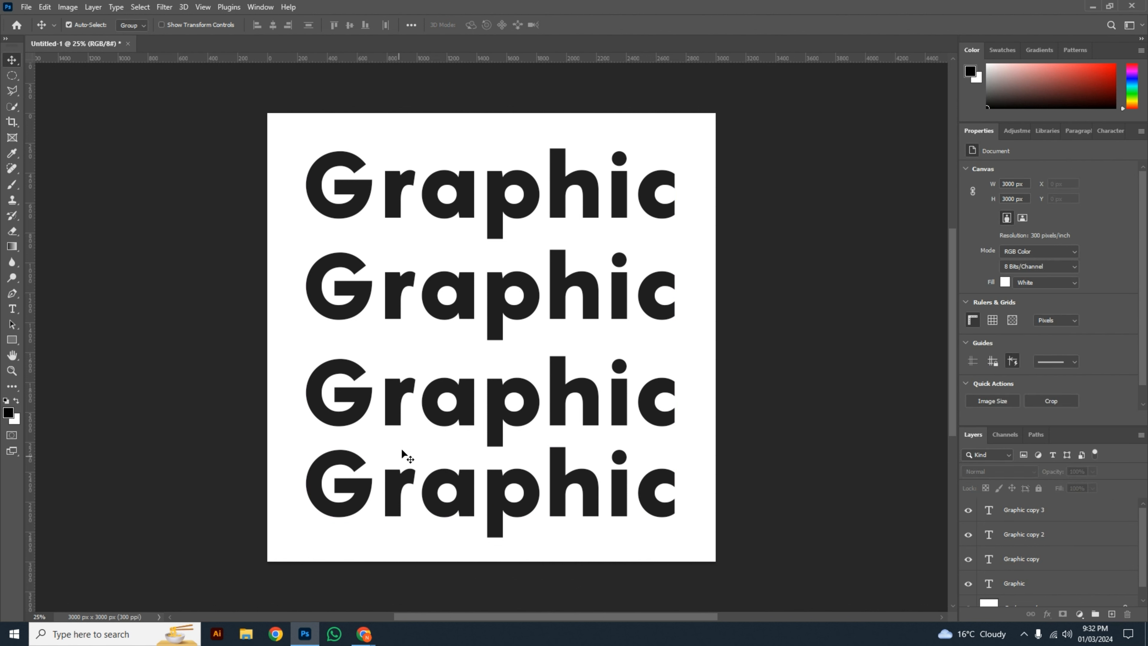
pyautogui.click(394, 295)
pyautogui.press('t')
pyautogui.press('Return')
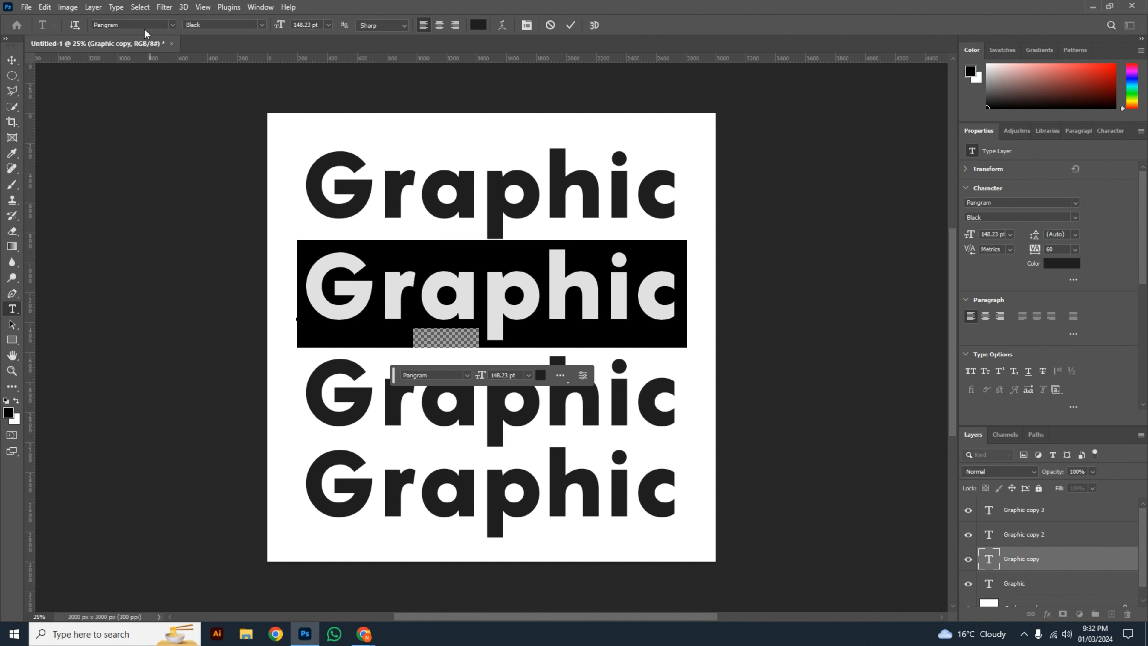
pyautogui.click(171, 25)
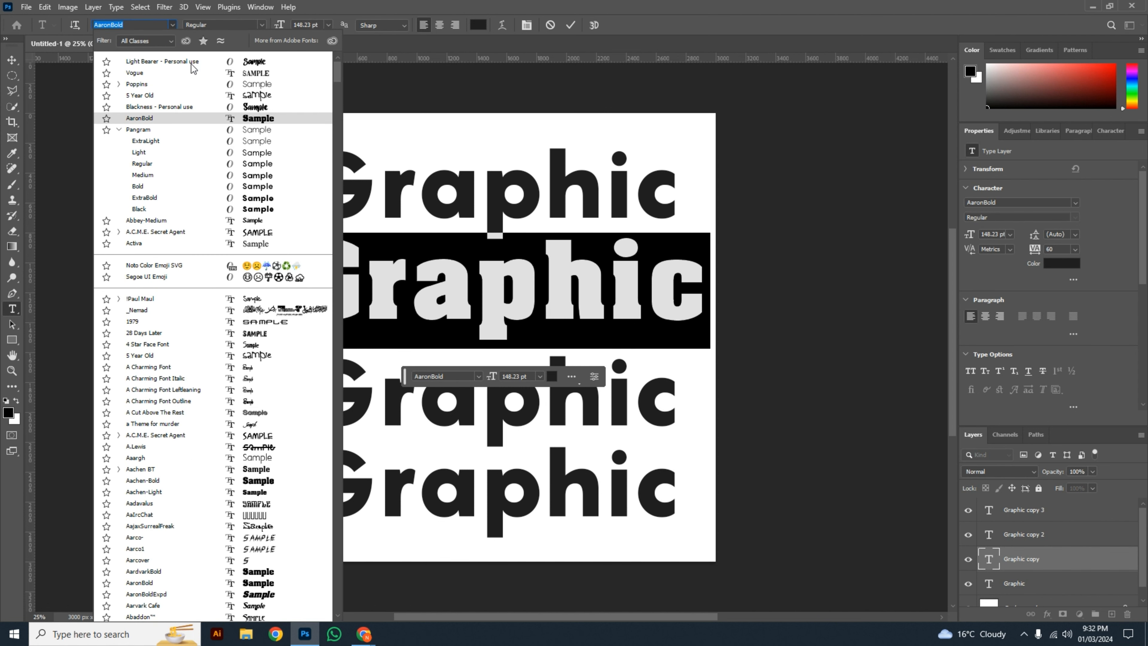
pyautogui.click(257, 77)
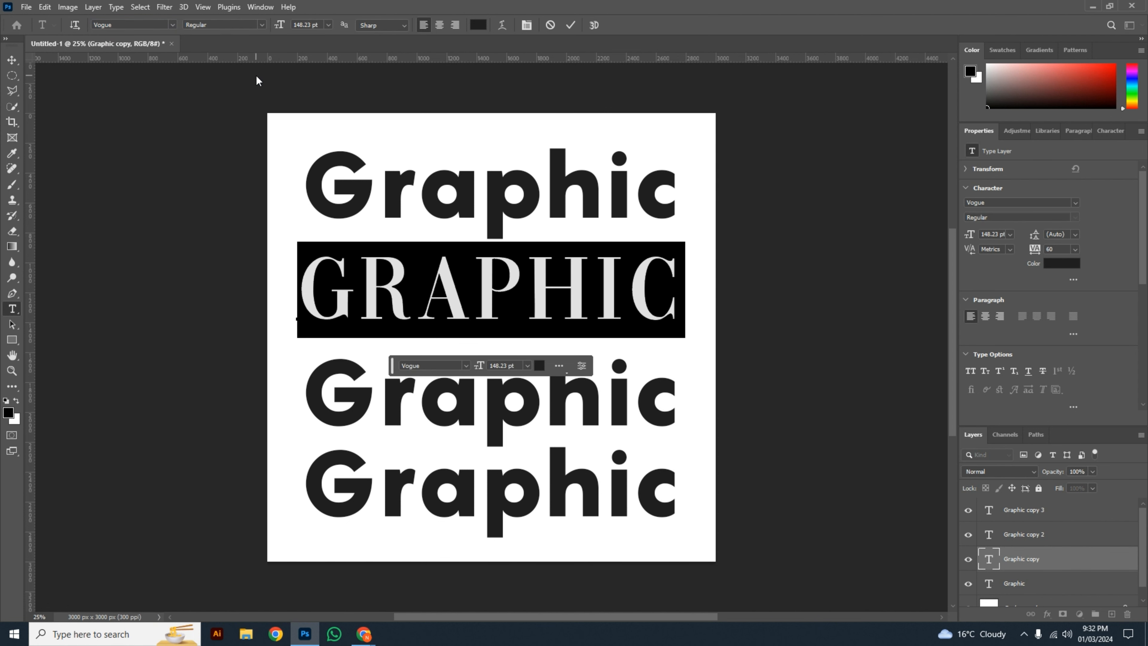
pyautogui.hotkey('ctrl', 'Return')
pyautogui.press('v')
# Step: Change the font of the third "Graphic" line to Light Bearer - Personal use
pyautogui.click(331, 385)
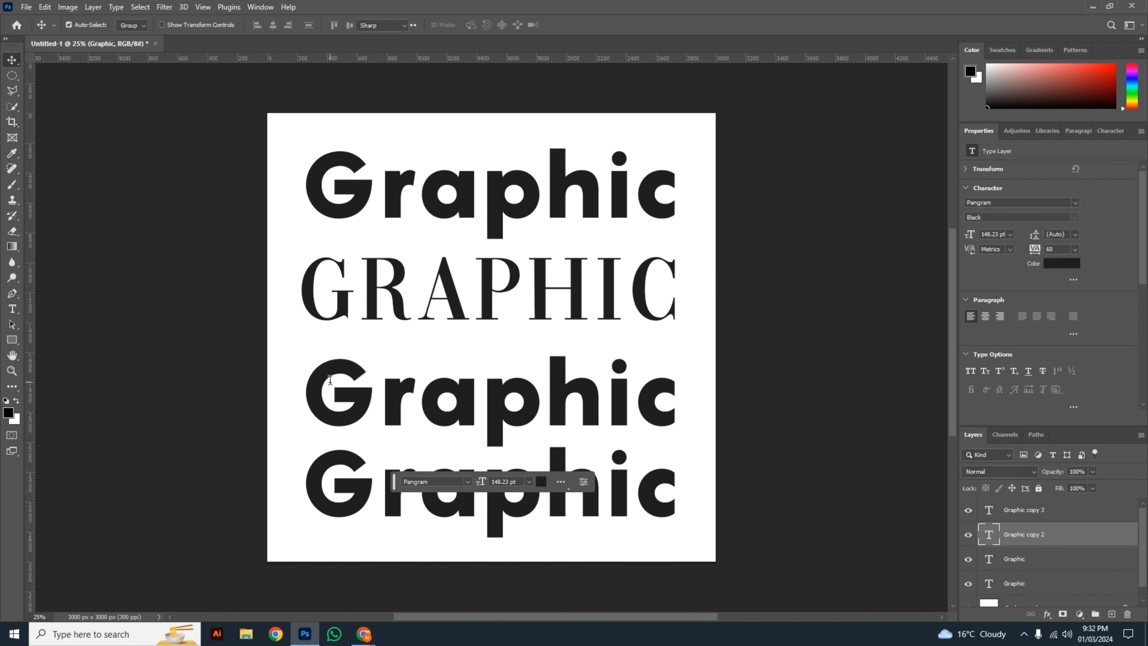
pyautogui.press('t')
pyautogui.press('Return')
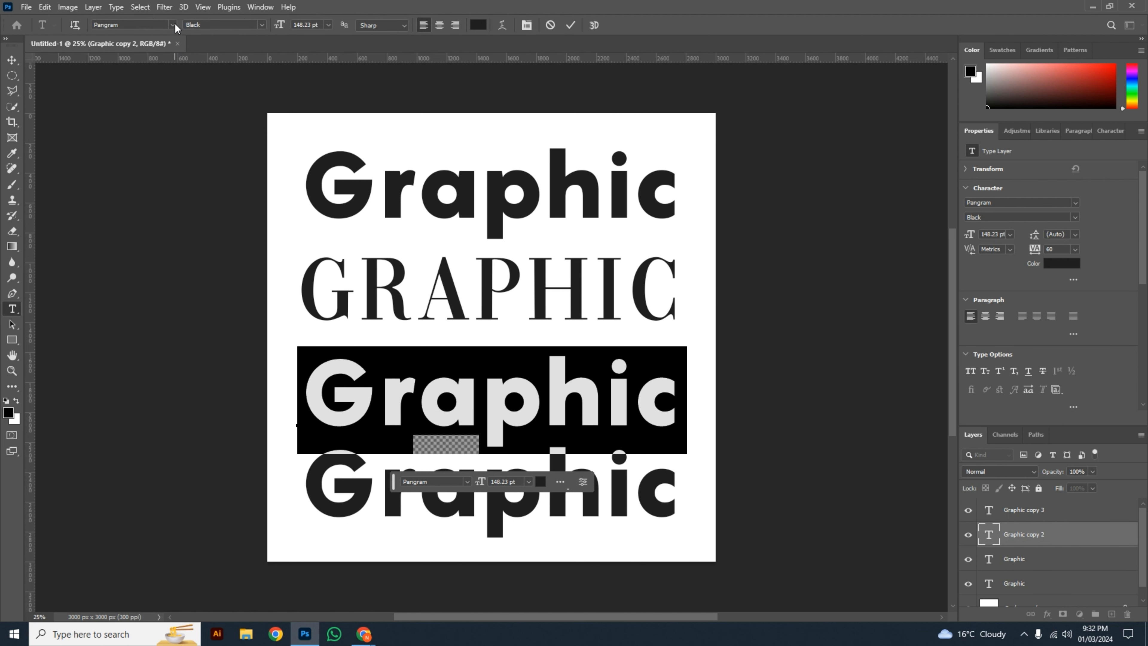
pyautogui.click(176, 28)
pyautogui.click(216, 79)
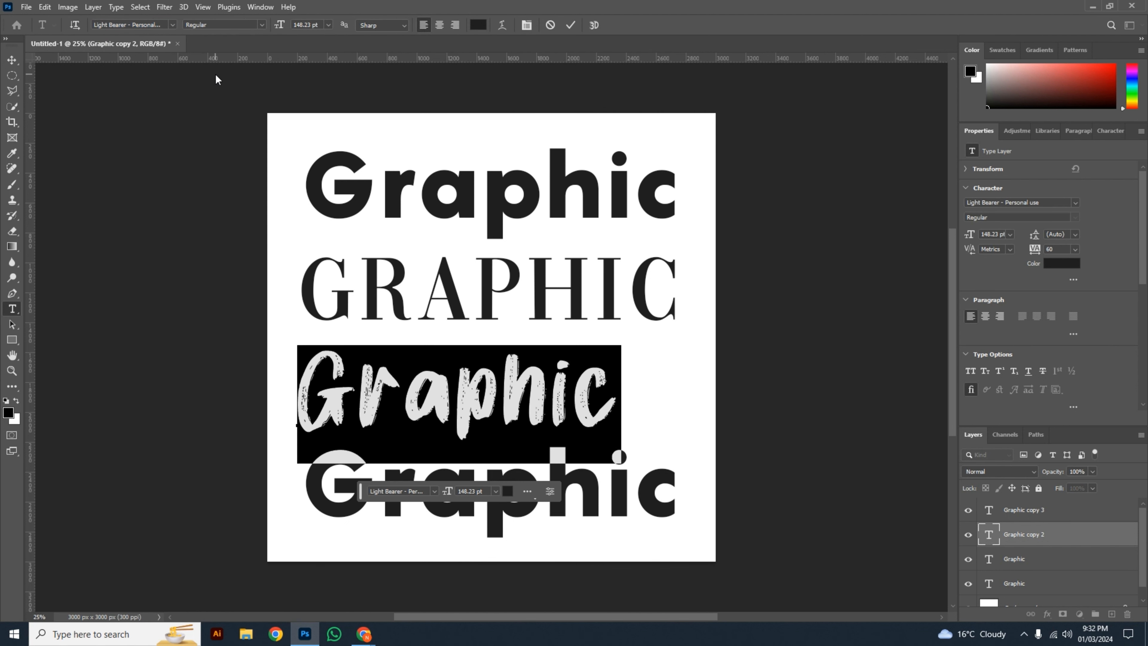
pyautogui.hotkey('ctrl', 'Return')
pyautogui.press('v')
# Step: Change the font of the fourth "Graphic" line to 5 Year Old and deselect the layers
pyautogui.click(324, 496)
pyautogui.press('t')
pyautogui.press('Return')
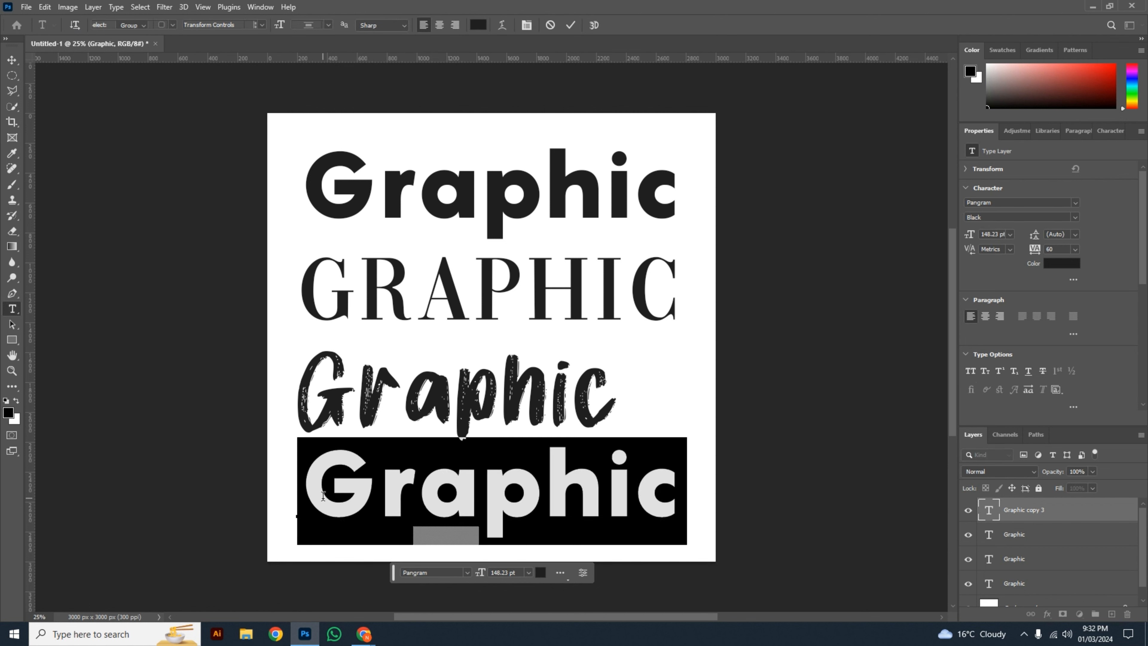
pyautogui.click(173, 25)
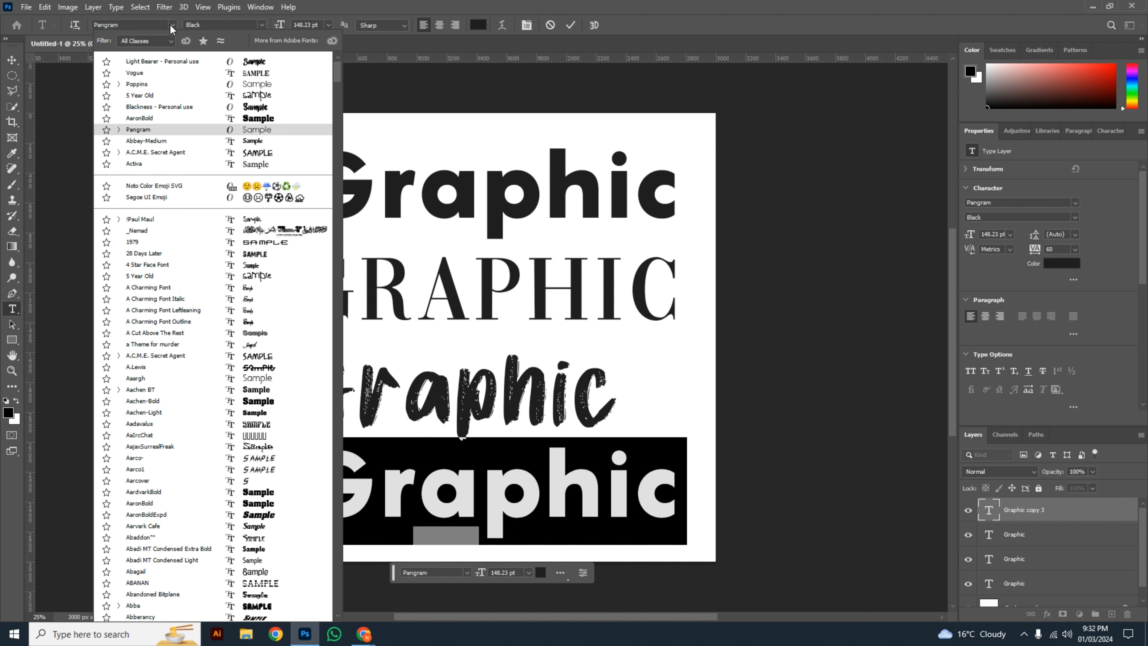
pyautogui.click(224, 278)
pyautogui.hotkey('ctrl', 'Return')
pyautogui.press('v')
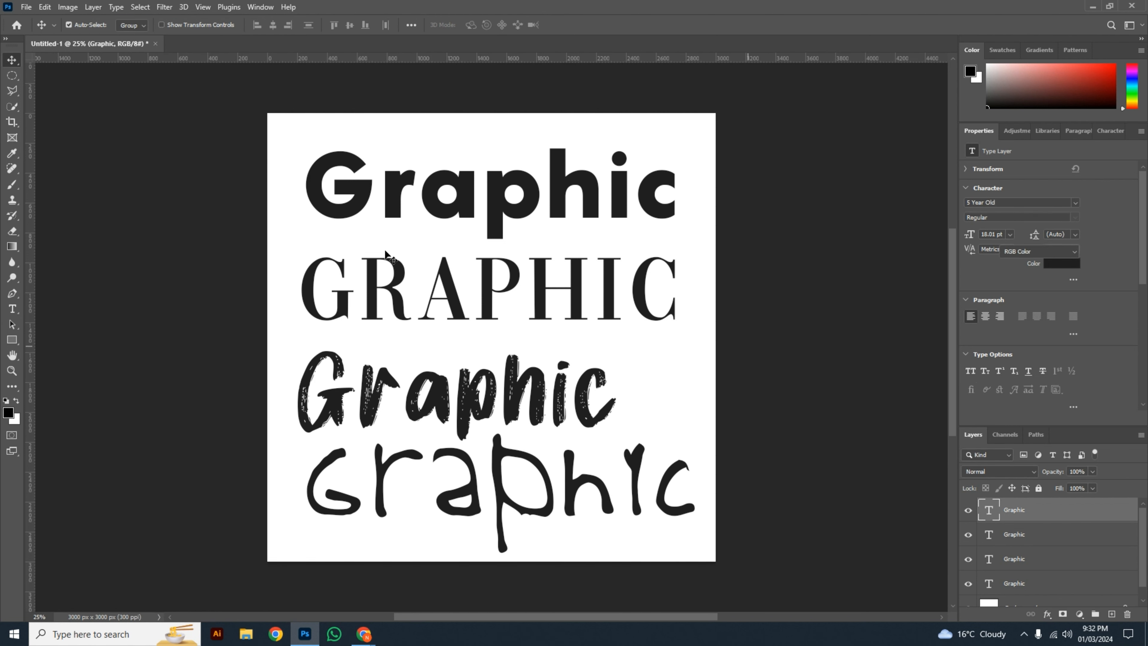
pyautogui.click(243, 208)
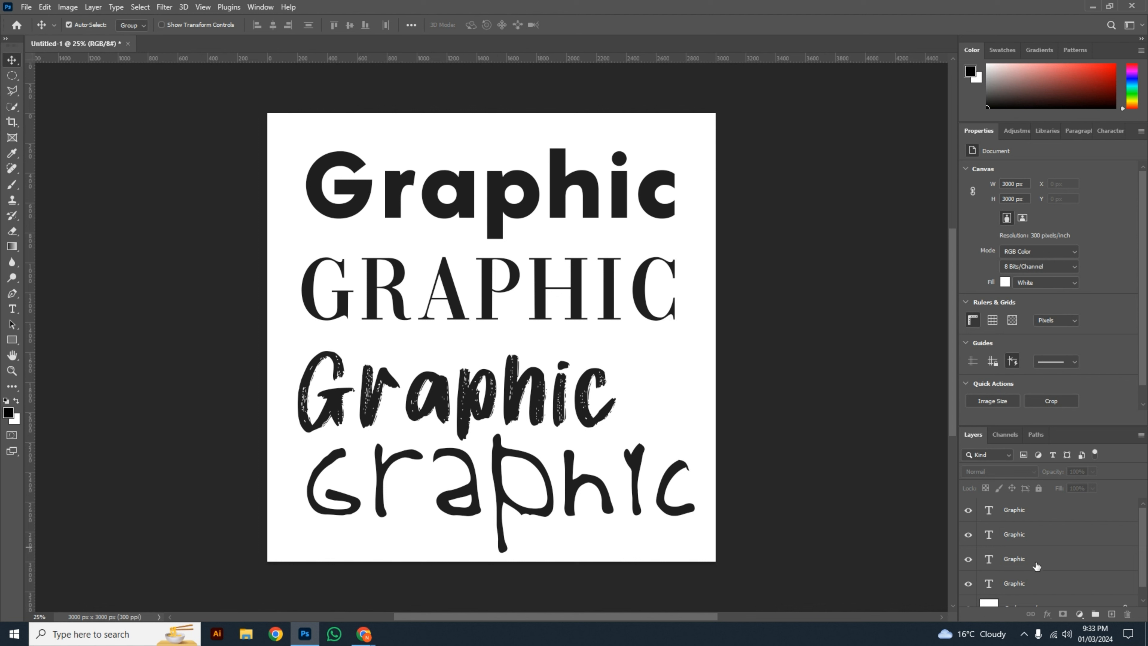
# Step: Delete the Vogue, Pangram and Light Bearer text layers, keeping only the 5 Year Old line
pyautogui.click(1021, 563)
pyautogui.press('Delete')
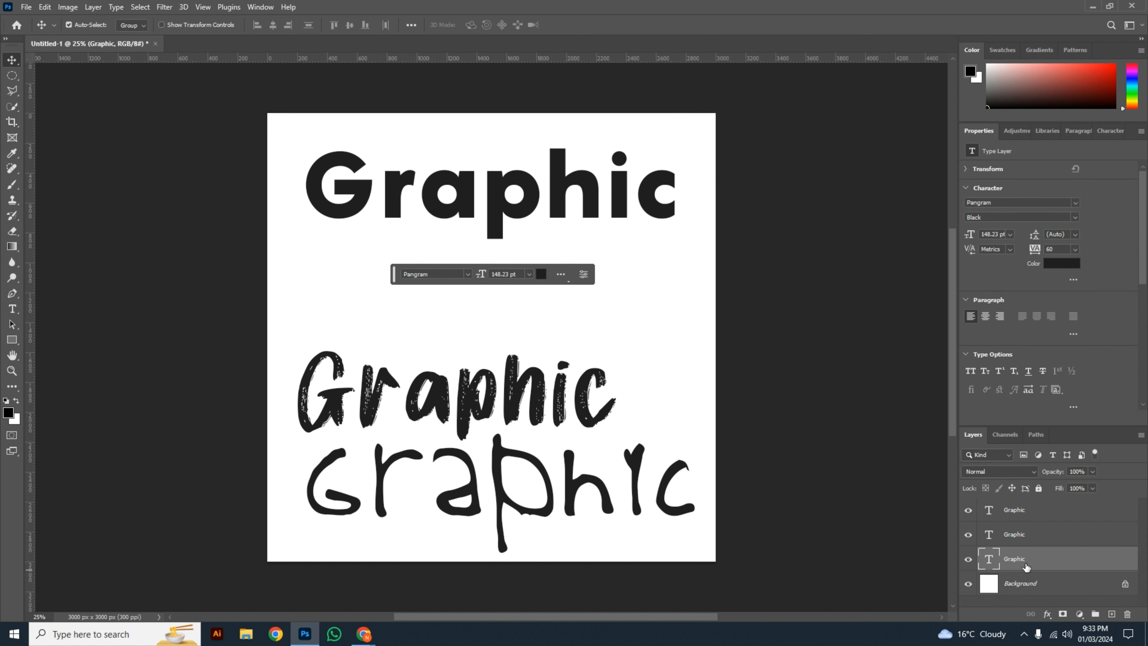
pyautogui.press('Delete')
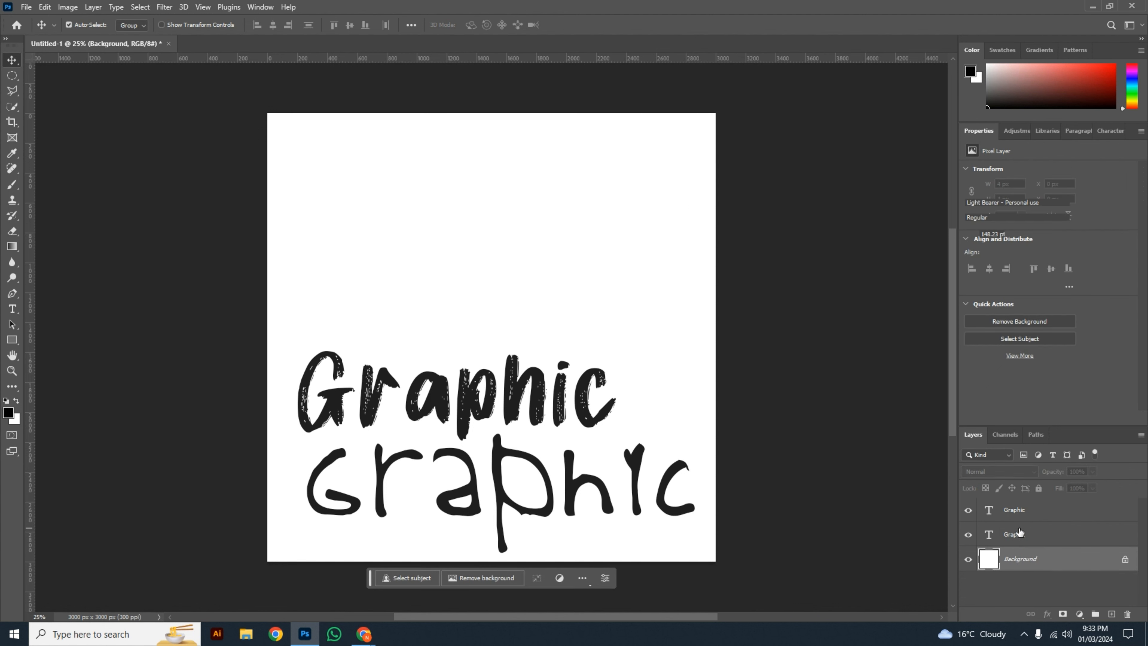
pyautogui.click(1018, 533)
pyautogui.press('Delete')
# Step: Move the 5 Year Old "Graphic" line up to the middle of the canvas and deselect it
pyautogui.moveTo(576, 491); pyautogui.dragTo(571, 327)
pyautogui.doubleClick(569, 319)
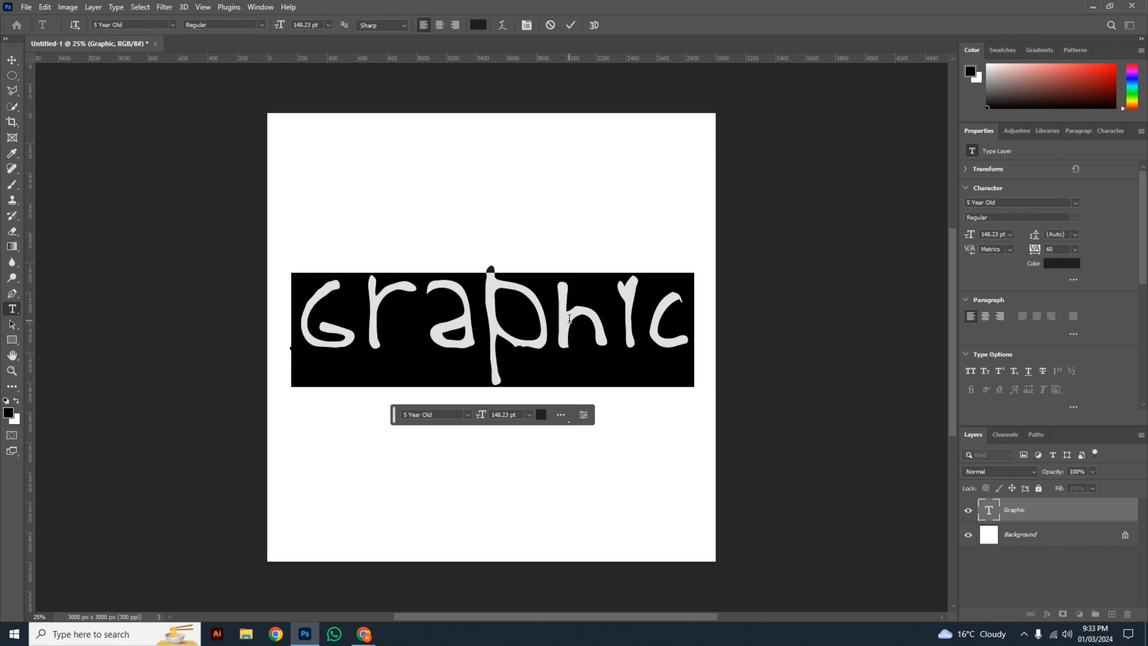
pyautogui.click(564, 232)
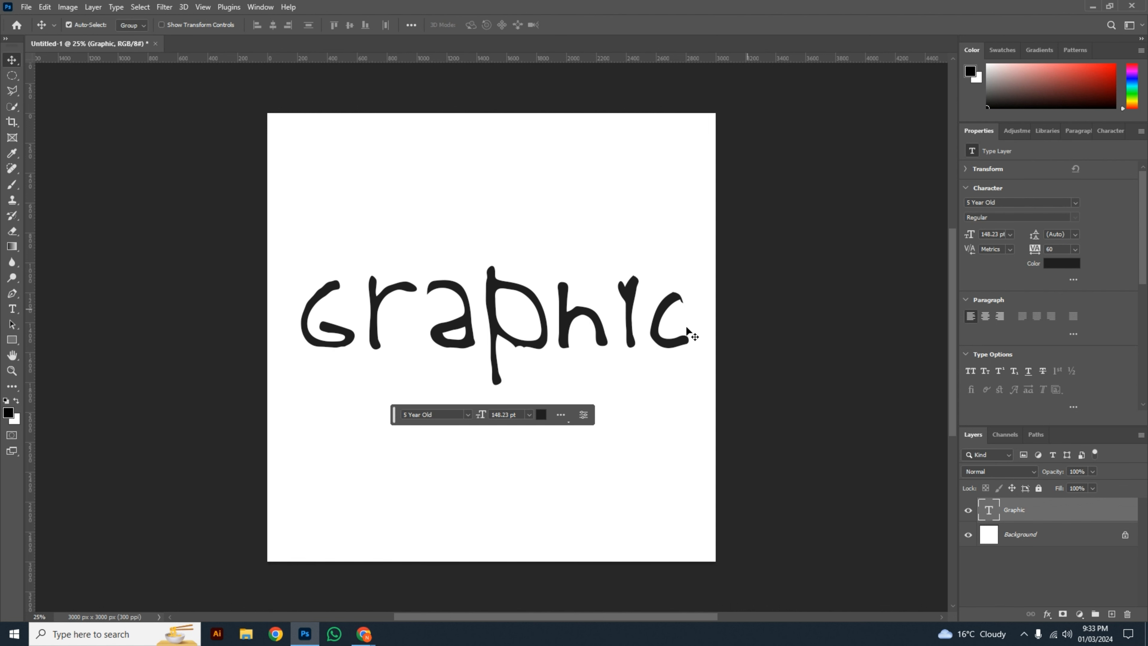
pyautogui.click(806, 483)
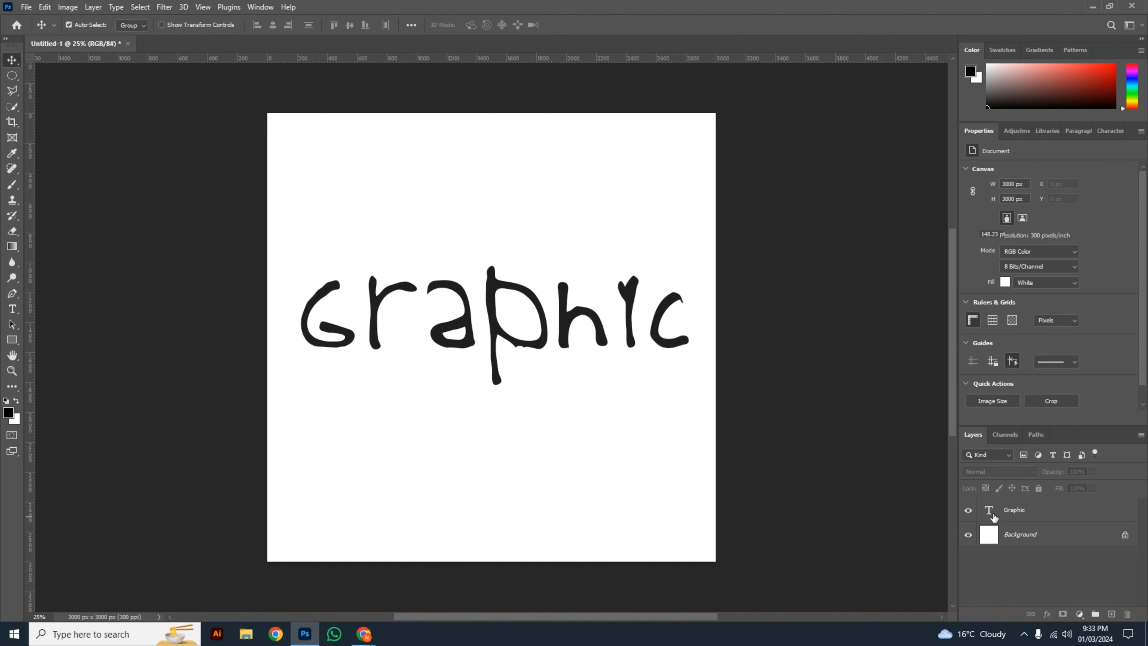
# Step: Change the font of the "Graphic" text to 4 Star Face Font and commit the edit
pyautogui.click(994, 518)
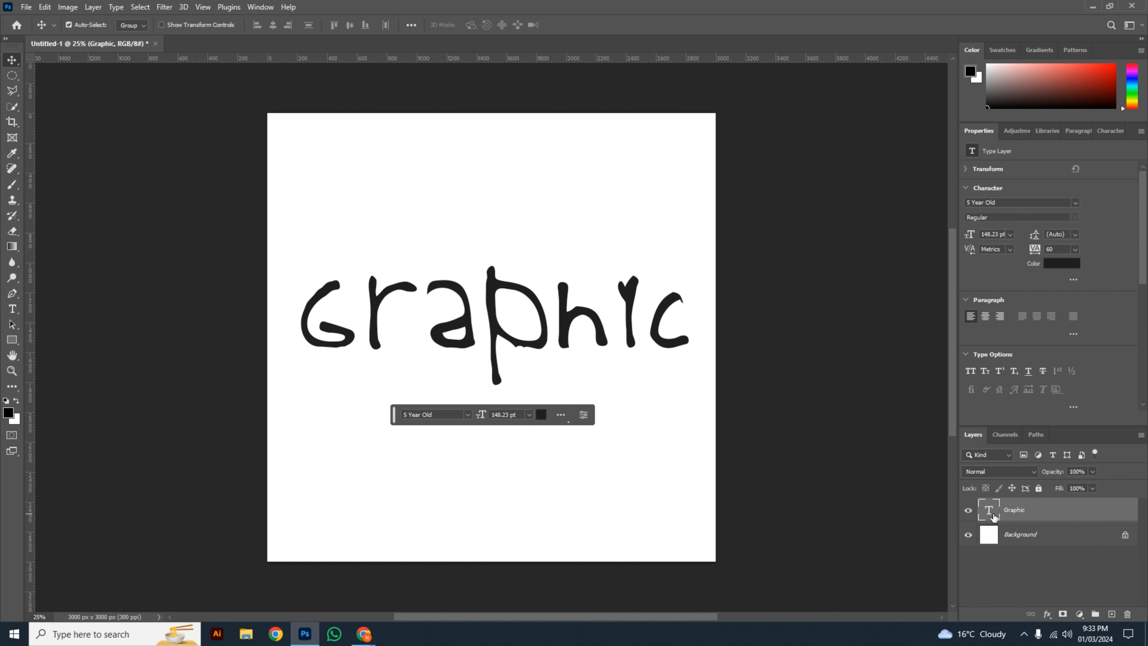
pyautogui.click(798, 432)
pyautogui.click(633, 333)
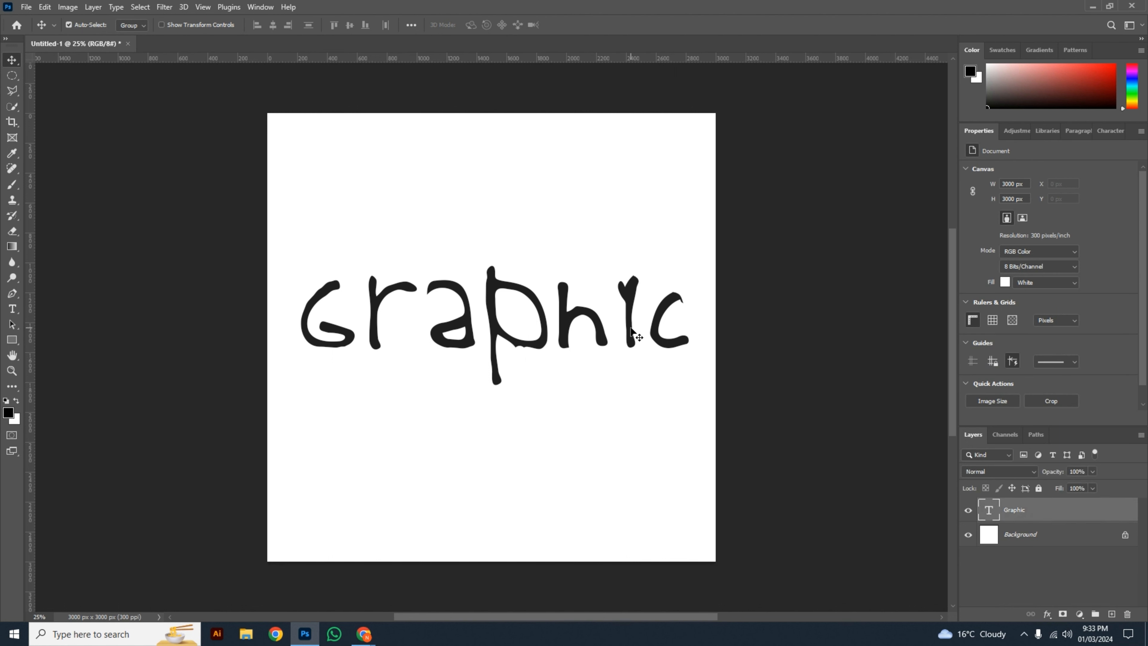
pyautogui.doubleClick(633, 333)
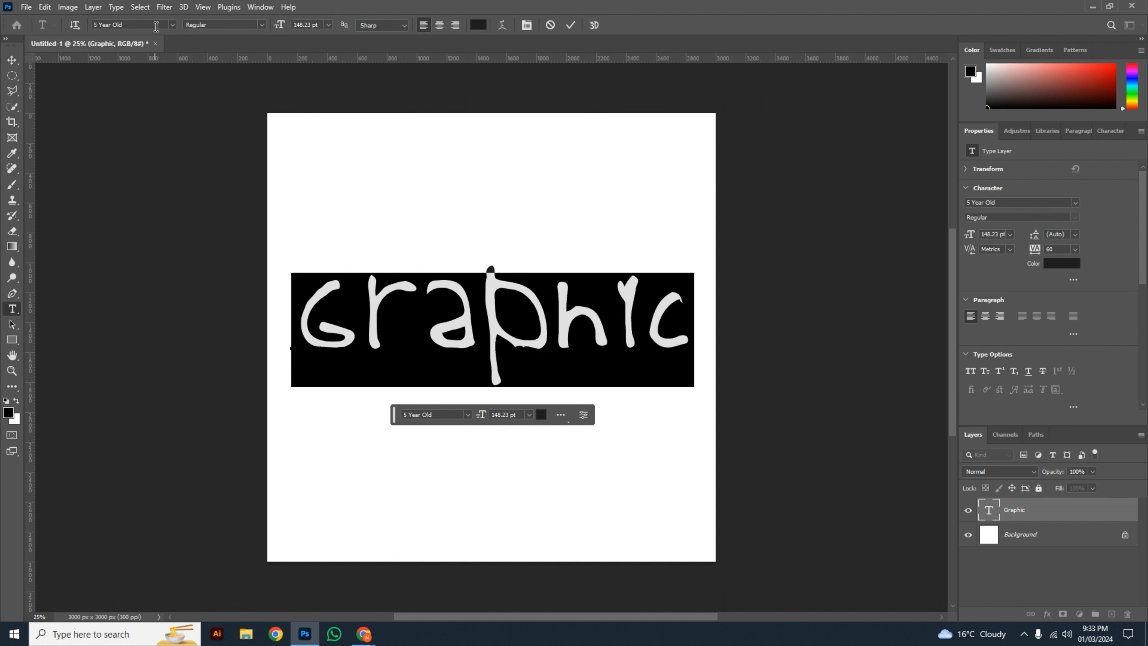
pyautogui.click(172, 26)
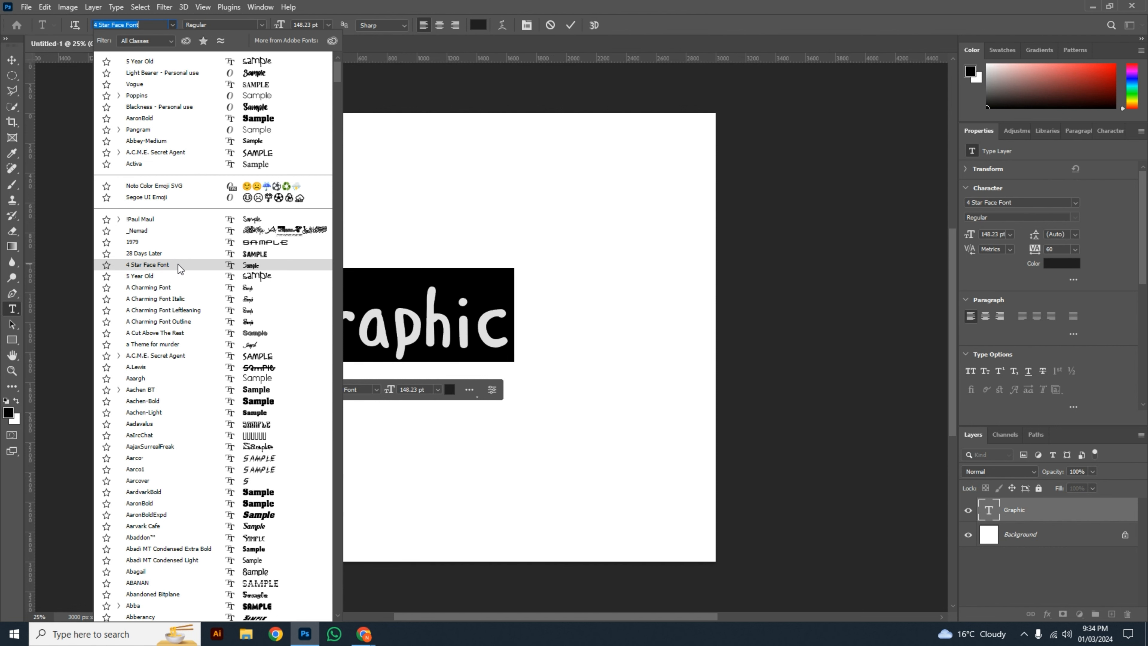
pyautogui.click(177, 265)
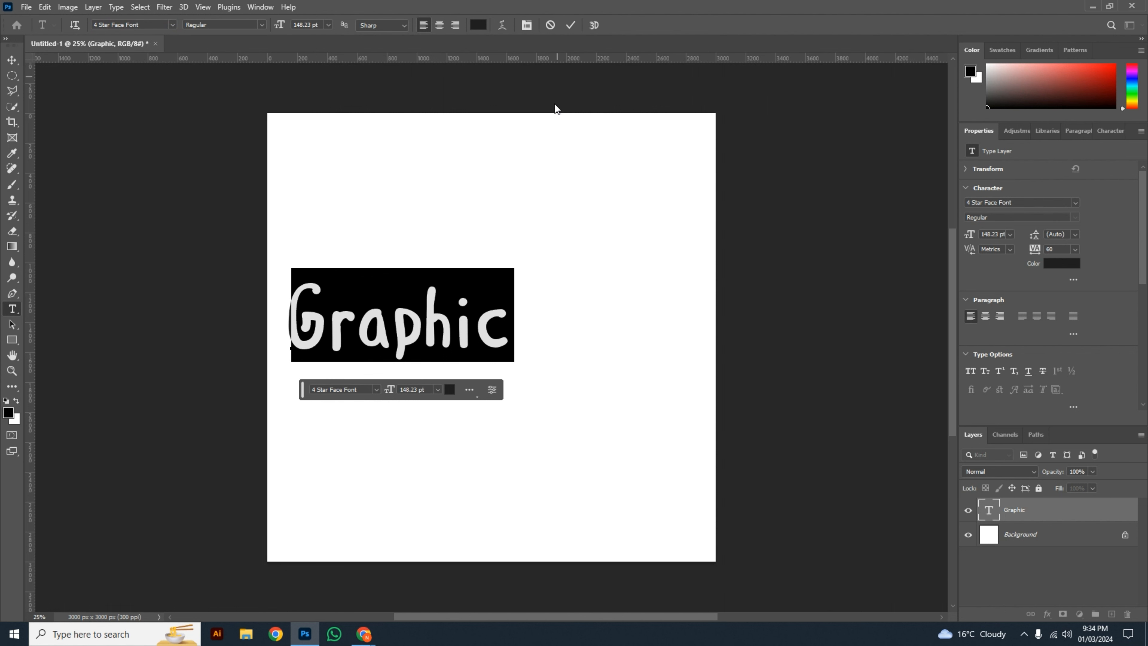
pyautogui.click(505, 226)
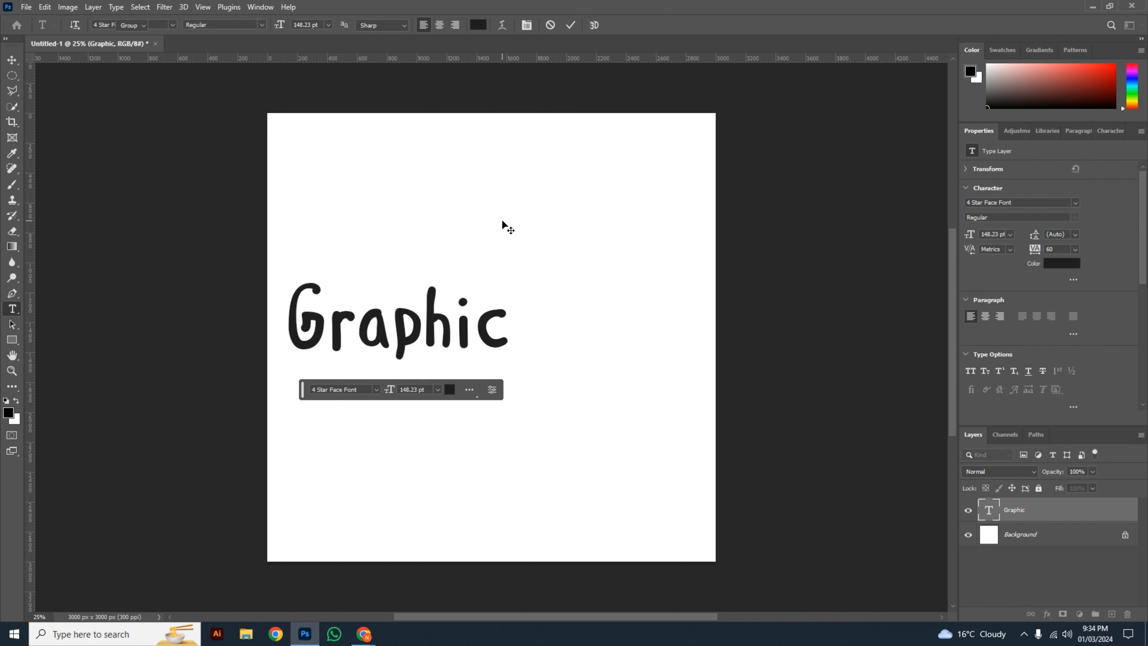
# Step: Centre the "Graphic" text horizontally on the canvas and deselect its layer
pyautogui.press('v')
pyautogui.moveTo(495, 343); pyautogui.dragTo(590, 332)
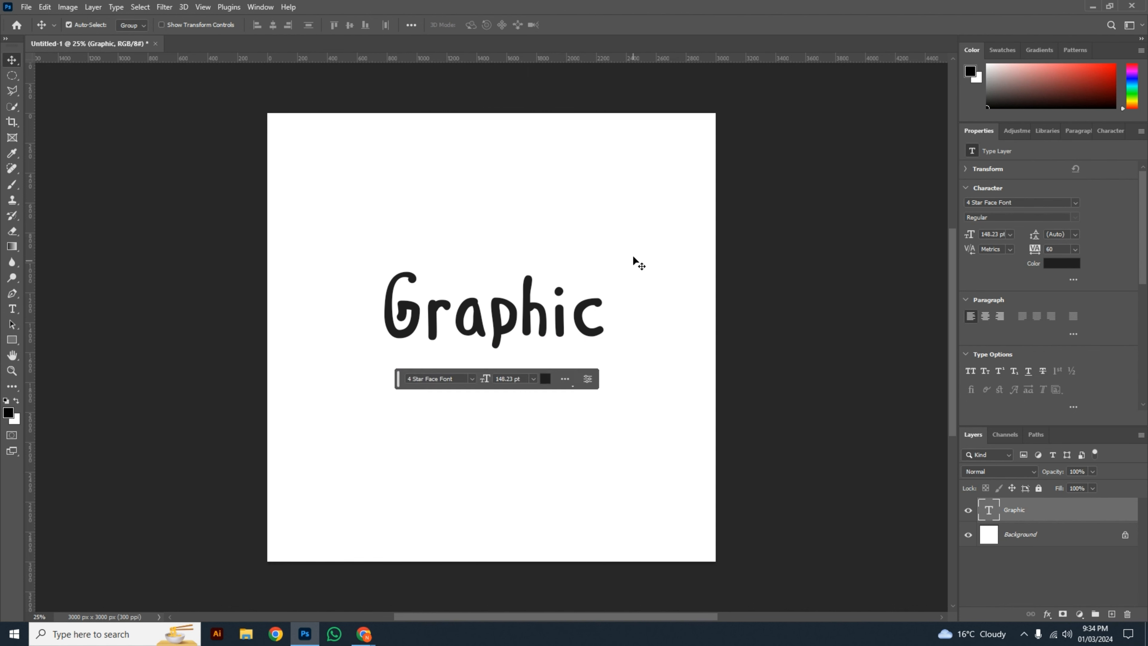
pyautogui.click(474, 344)
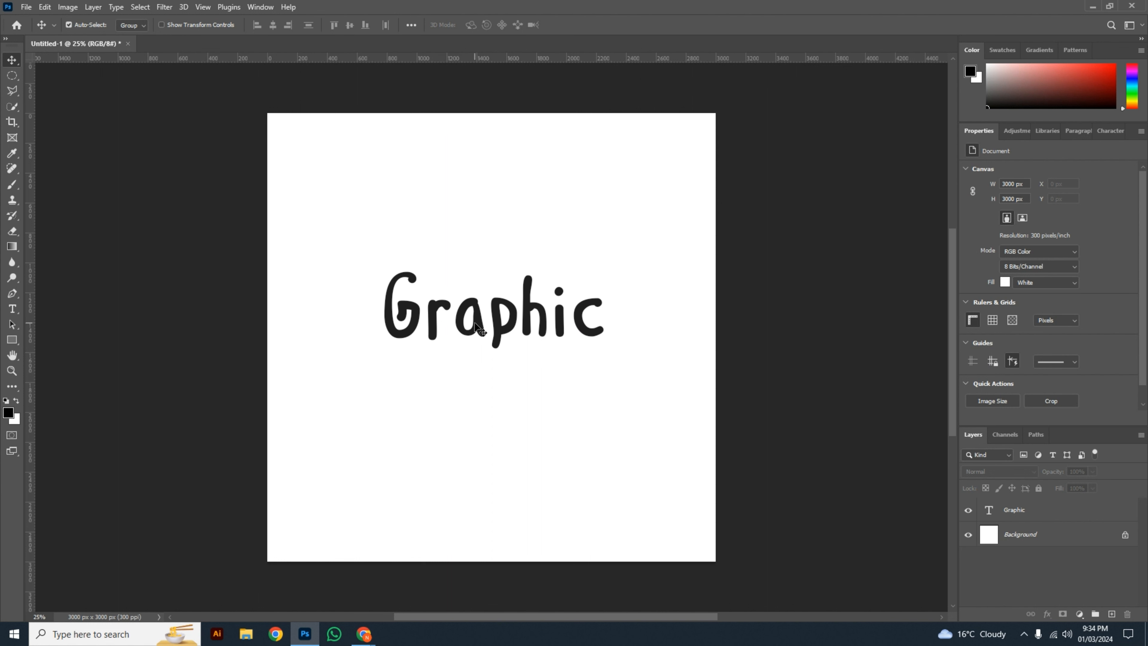
# Step: Change the colour of the "Graphic" text to a bright cyan blue and commit the edit
pyautogui.click(990, 511)
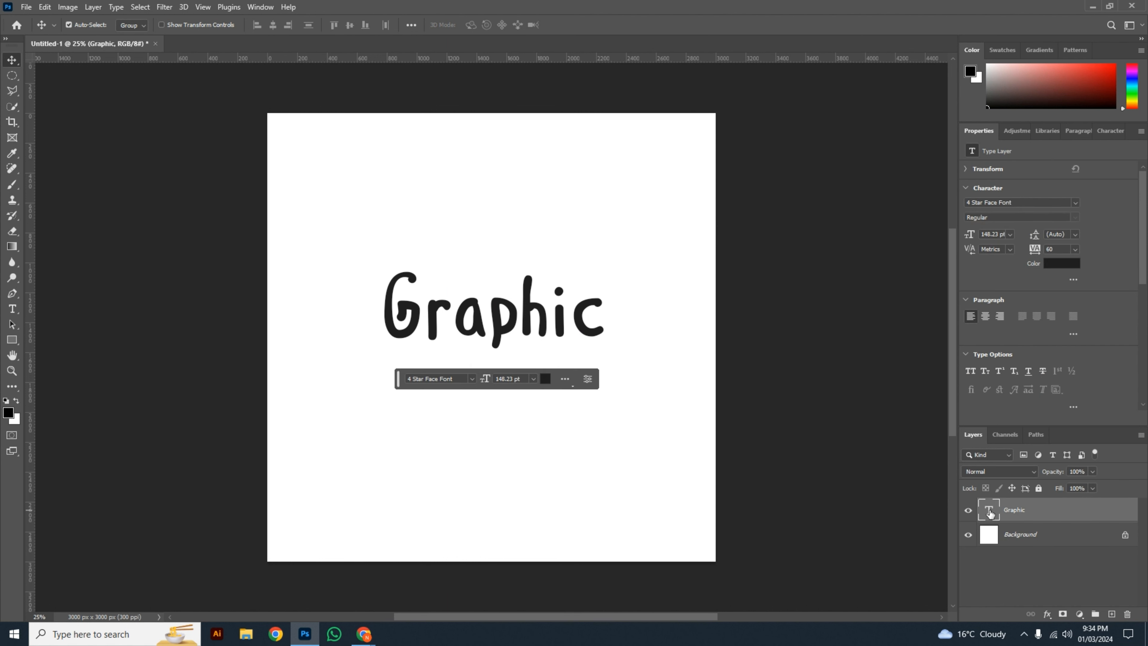
pyautogui.doubleClick(567, 319)
pyautogui.click(478, 25)
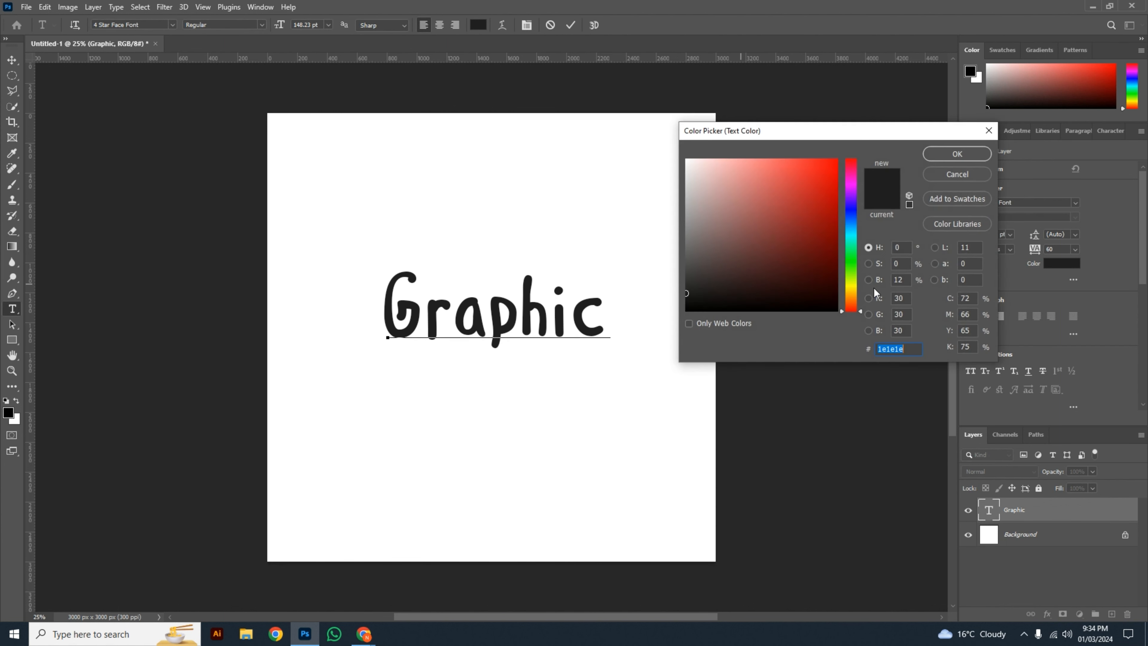
pyautogui.moveTo(825, 187)
pyautogui.mouseDown()
pyautogui.moveTo(817, 220)
pyautogui.moveTo(817, 183)
pyautogui.moveTo(854, 228)
pyautogui.moveTo(855, 205)
pyautogui.moveTo(855, 242)
pyautogui.moveTo(855, 232)
pyautogui.mouseUp()
pyautogui.click(929, 159)
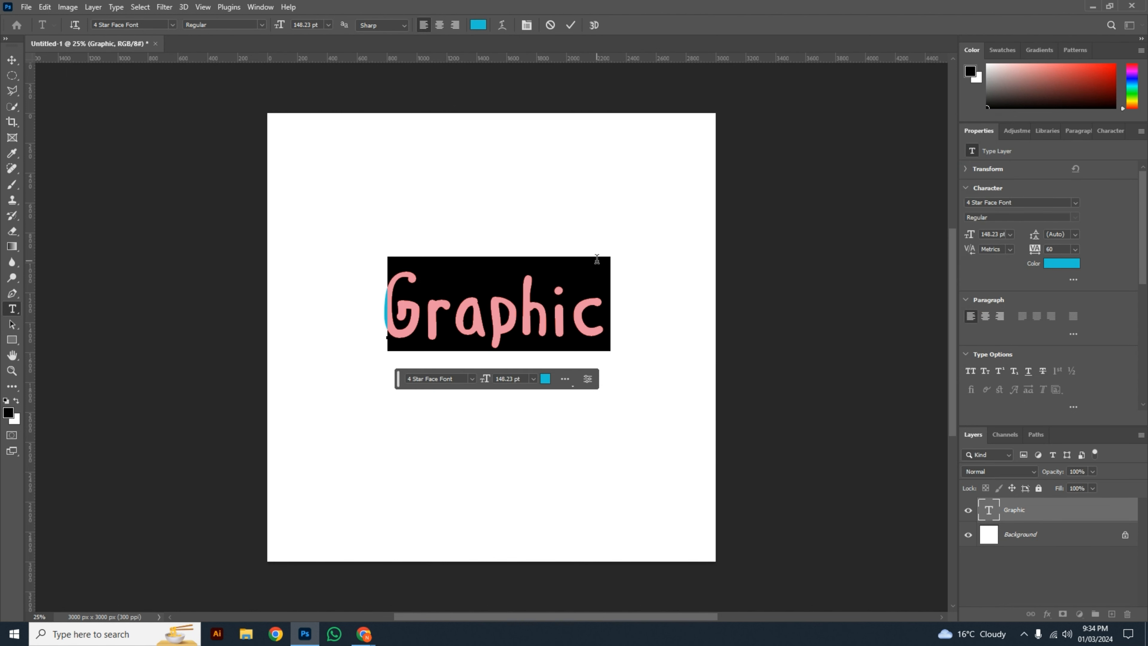
pyautogui.click(570, 26)
pyautogui.press('v')
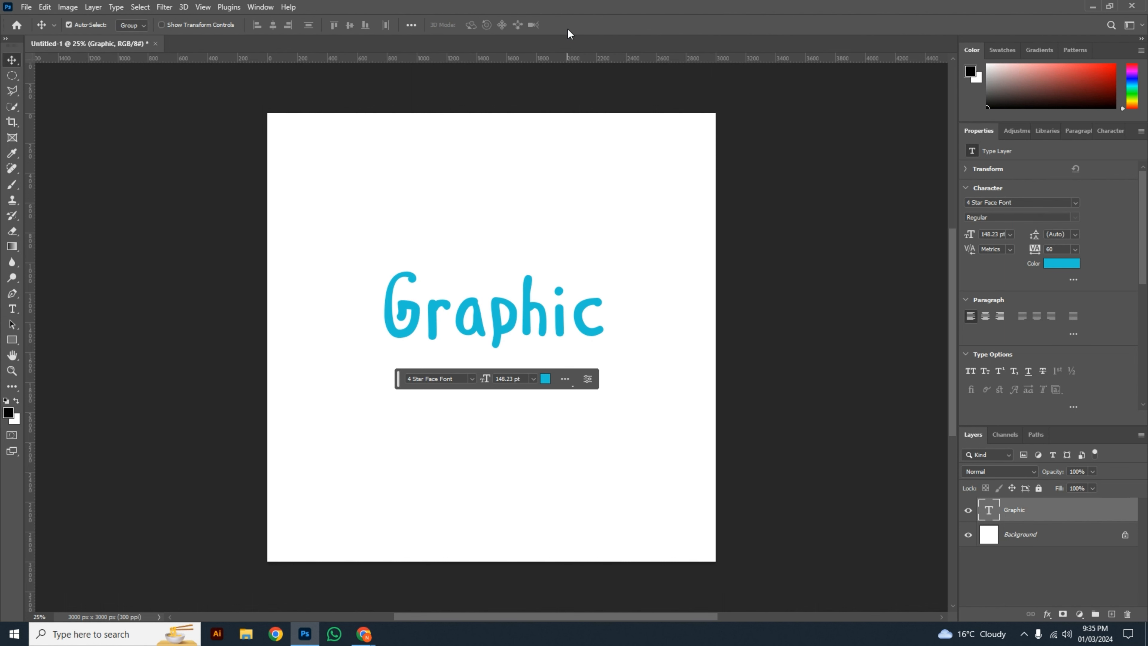
# Step: Change the font of the "Graphic" text to LEMON MILK Light and commit the edit
pyautogui.doubleClick(497, 322)
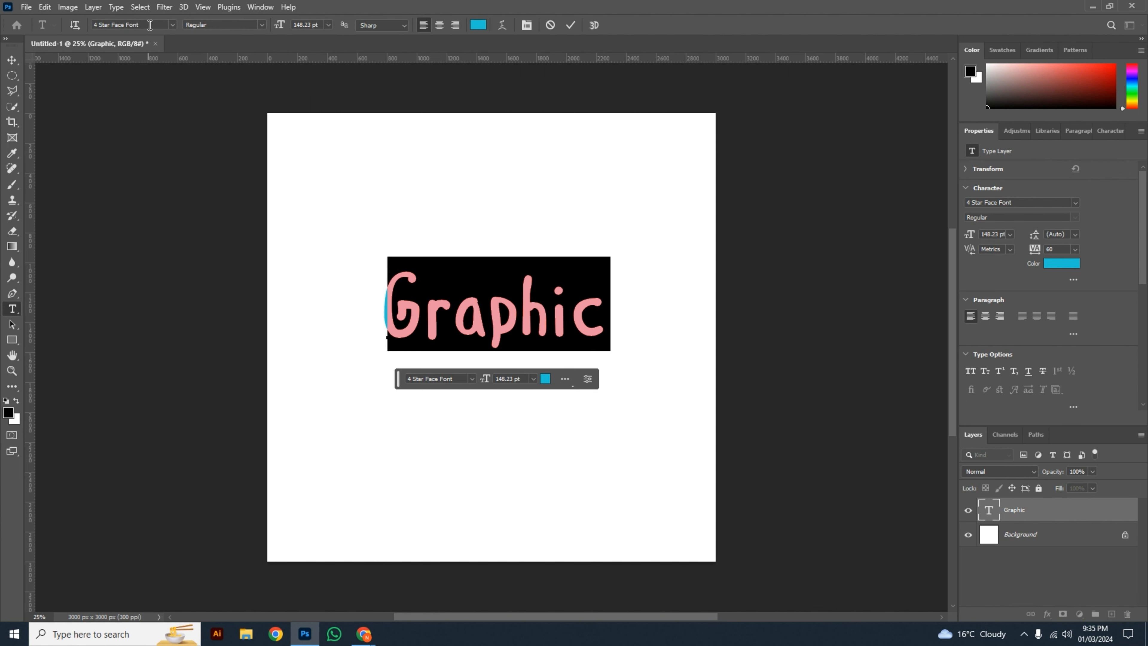
pyautogui.click(149, 24)
pyautogui.write('lemon')
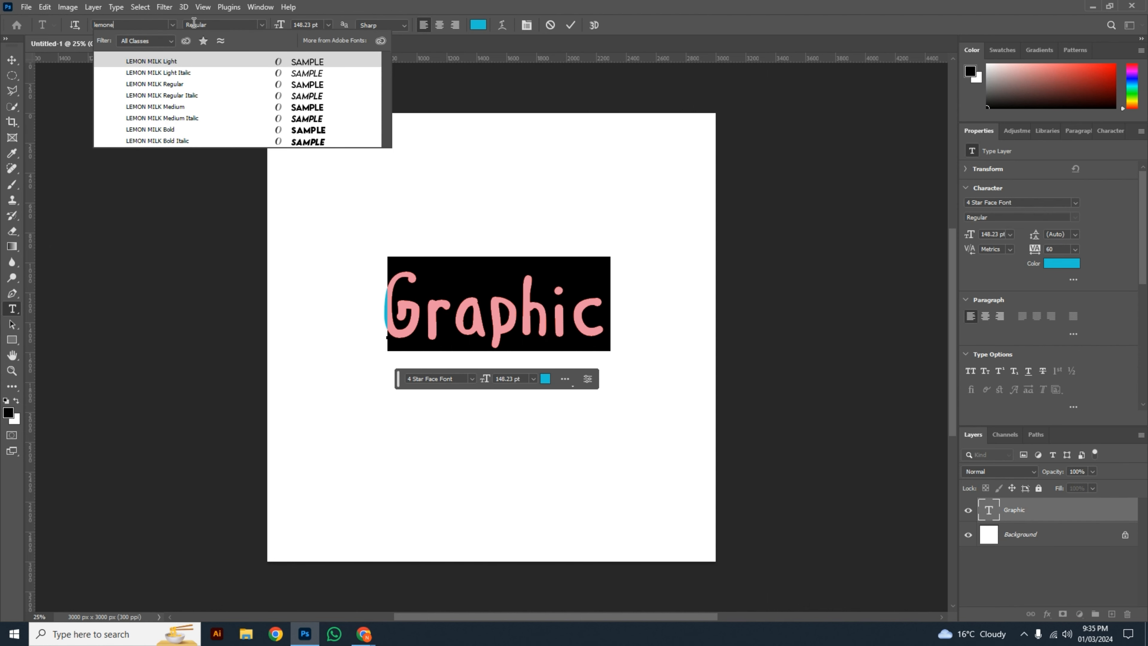
pyautogui.press('Return')
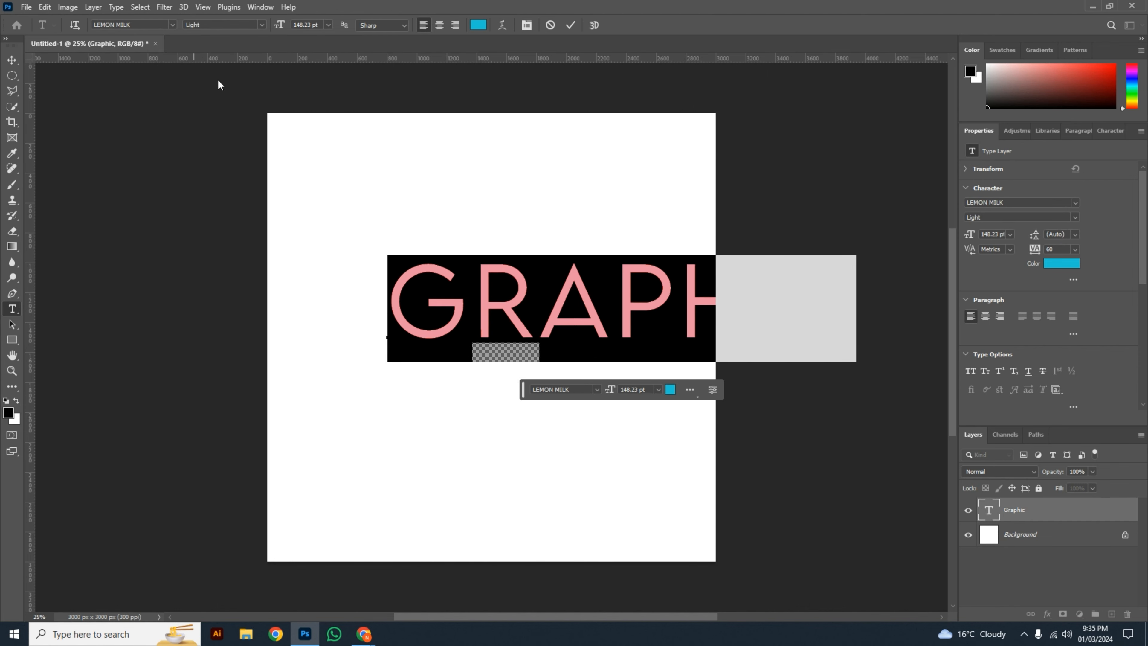
pyautogui.click(571, 25)
# Step: Scale the "Graphic" text down to about 100 pt and centre it so the whole word fits on the canvas
pyautogui.hotkey('ctrl', 't')
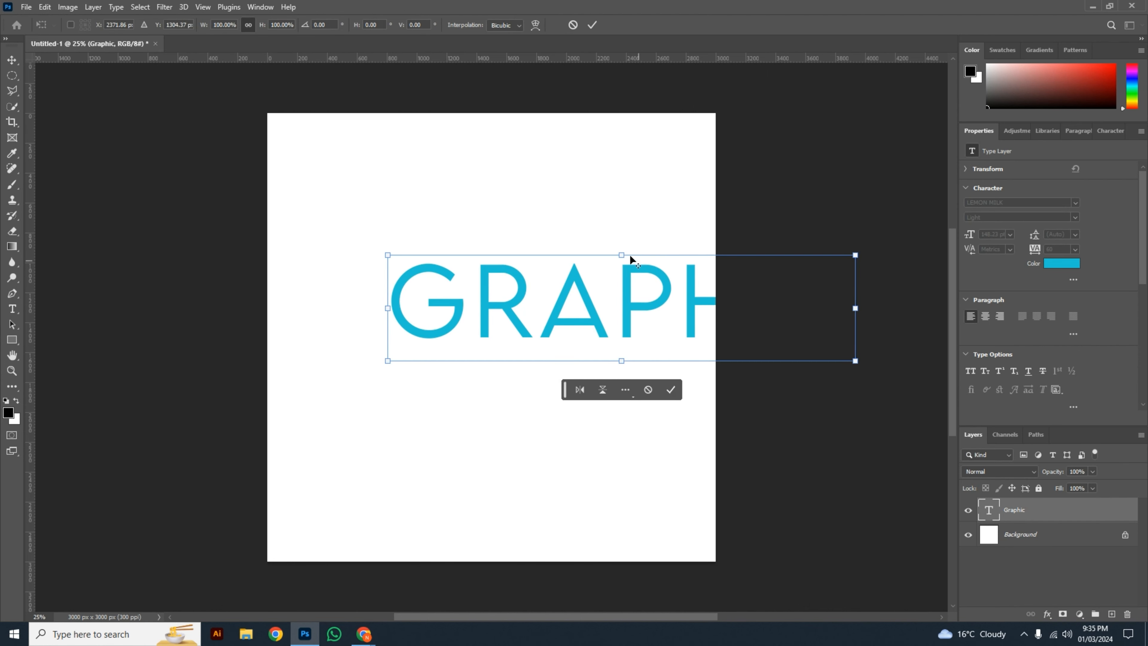
pyautogui.moveTo(624, 259); pyautogui.dragTo(627, 263)
pyautogui.moveTo(655, 300); pyautogui.dragTo(577, 307)
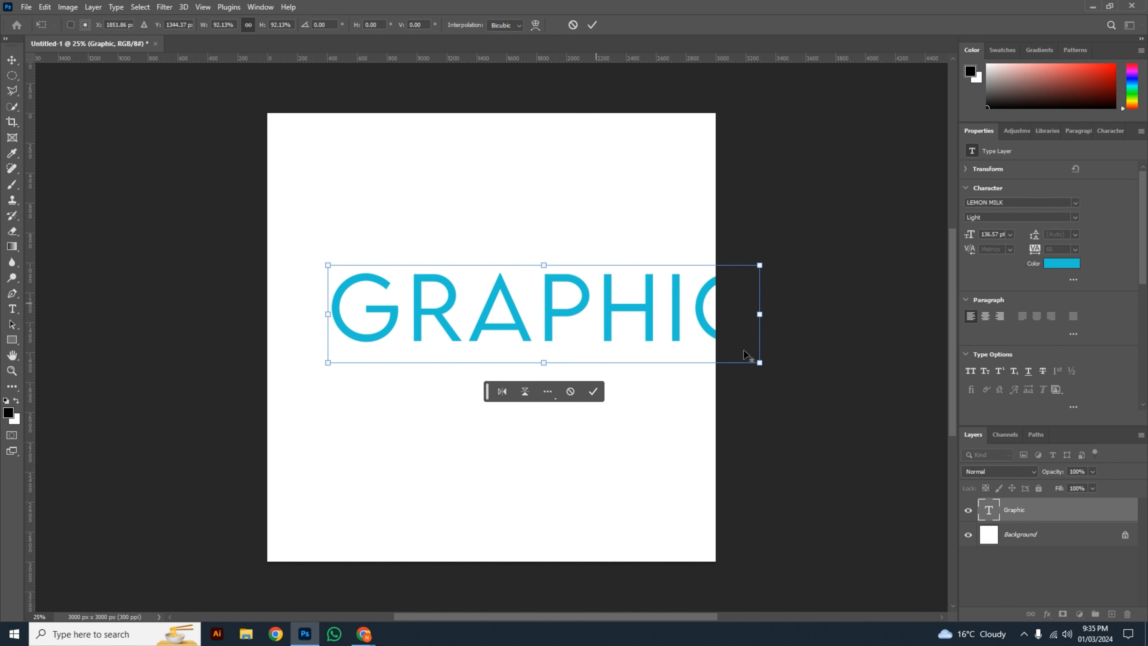
pyautogui.moveTo(757, 365); pyautogui.dragTo(697, 348)
pyautogui.moveTo(650, 313); pyautogui.dragTo(599, 317)
pyautogui.press('Return')
pyautogui.press('v')
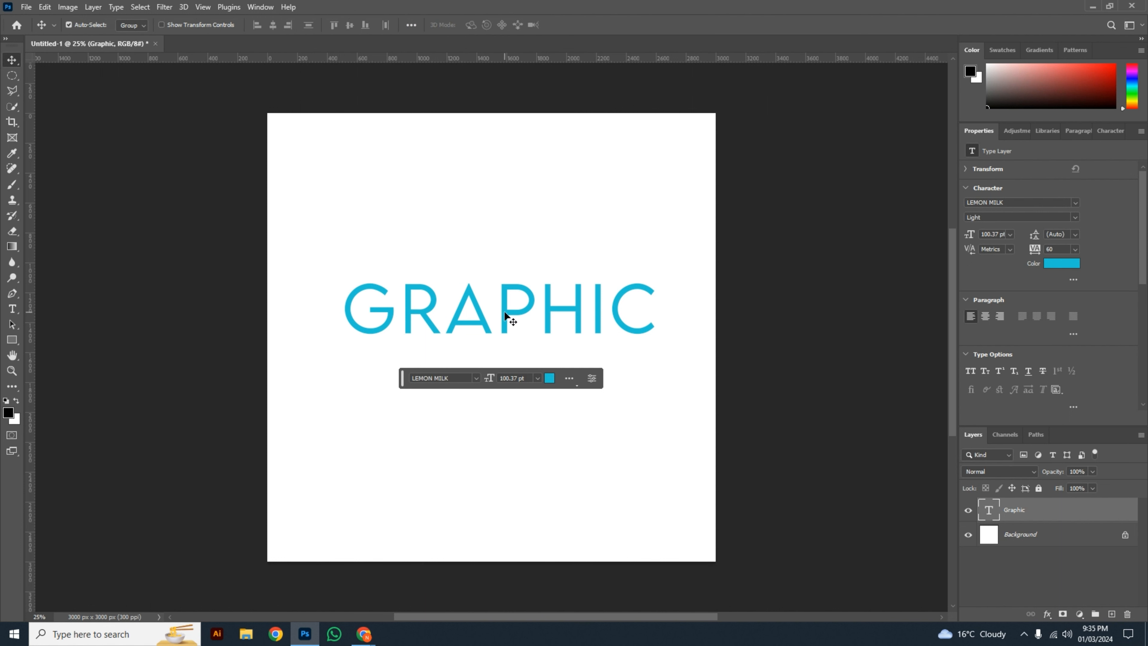
# Step: Set the font style of the LEMON MILK text to Light Italic and commit the edit
pyautogui.doubleClick(505, 315)
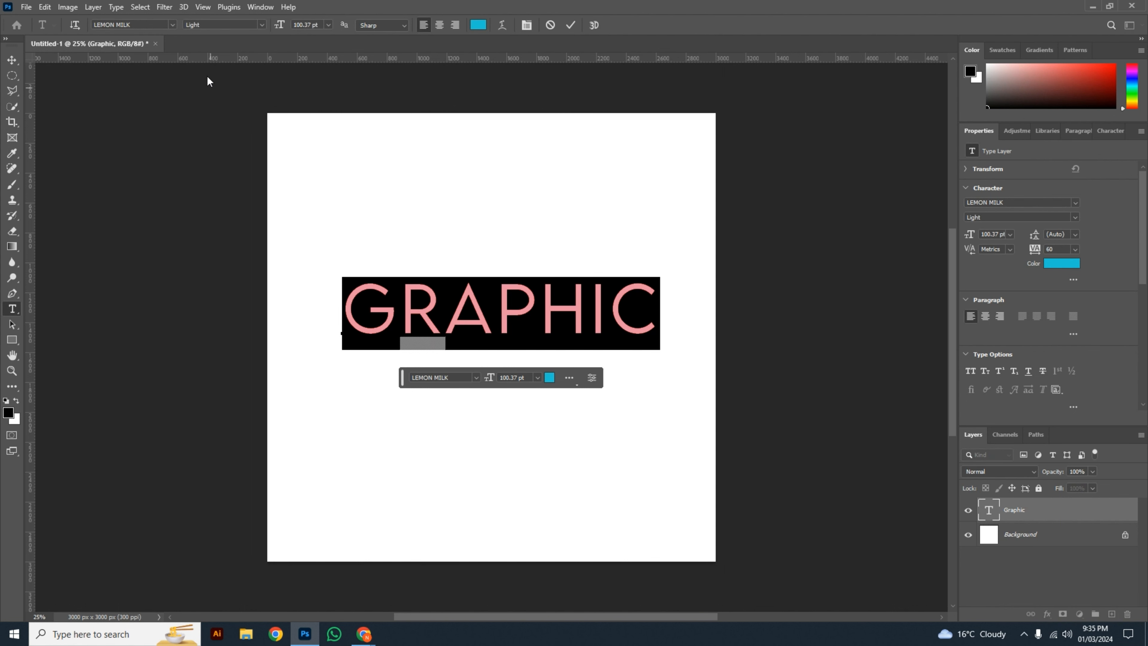
pyautogui.click(261, 24)
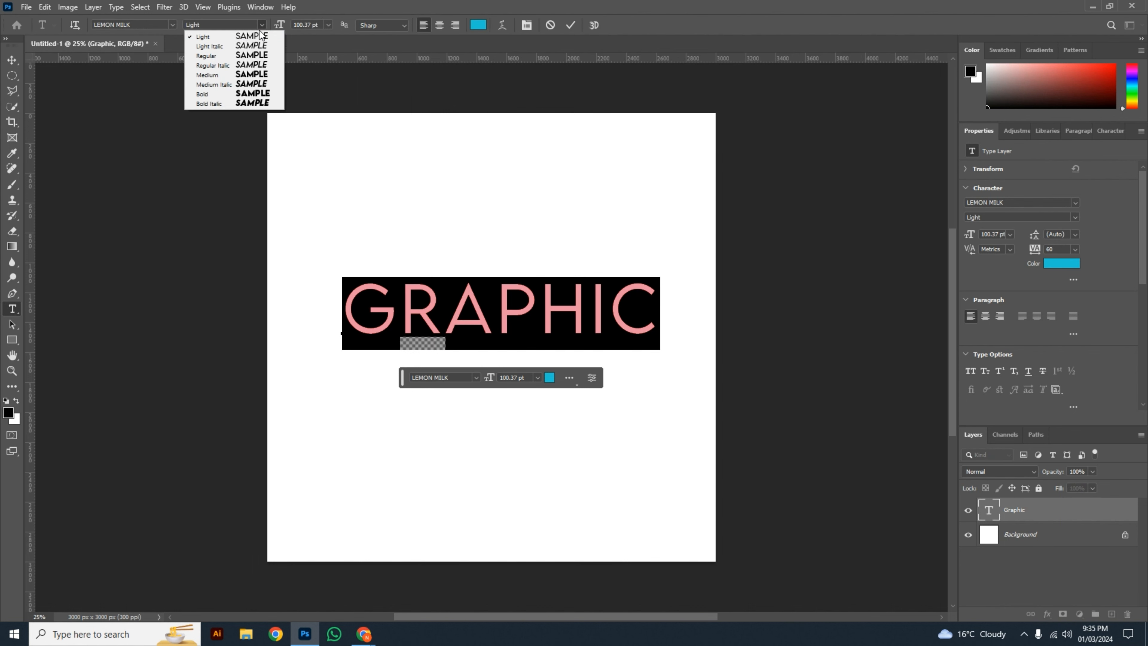
pyautogui.click(255, 46)
pyautogui.click(570, 25)
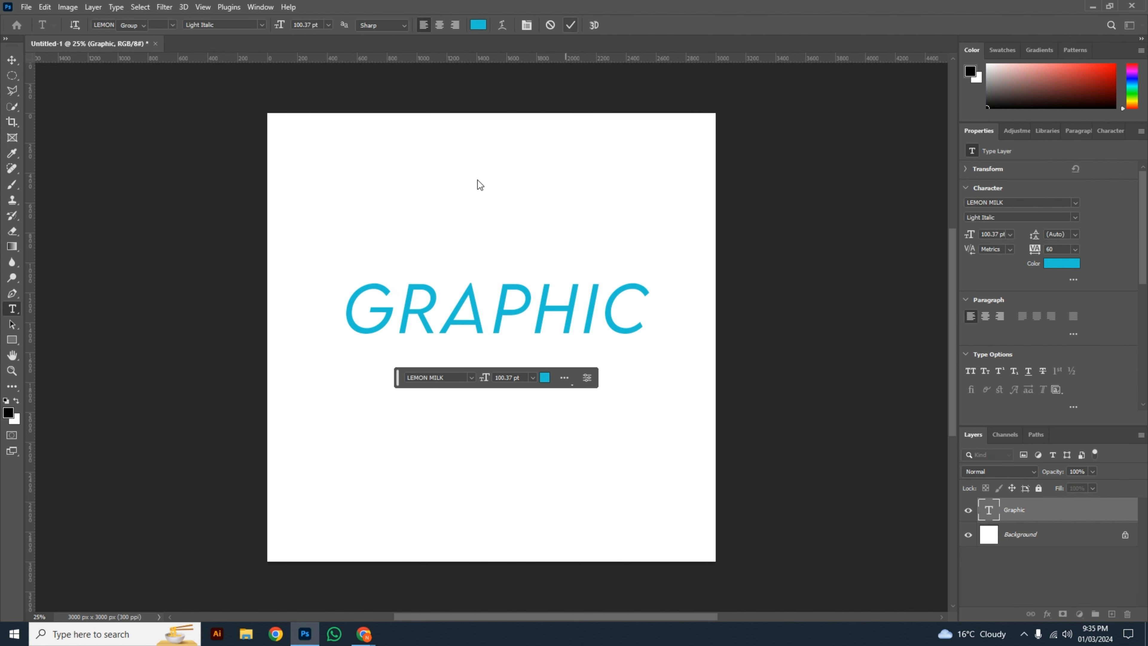
pyautogui.press('v')
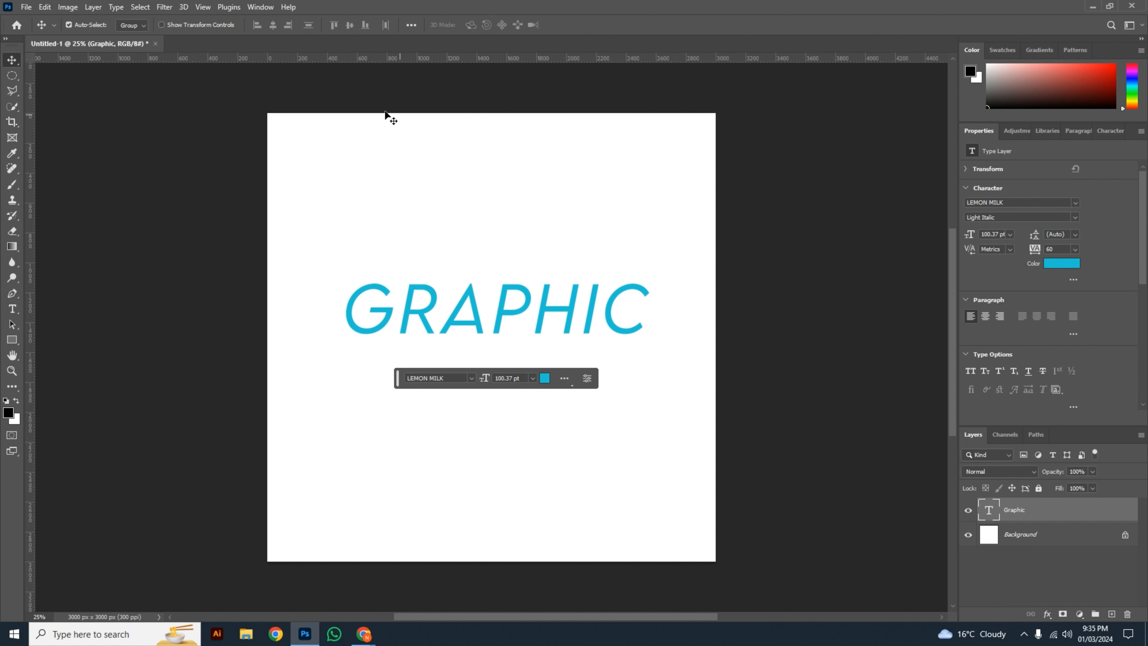
# Step: Try the Regular and Regular Italic styles of LEMON MILK on the "Graphic" text
pyautogui.doubleClick(508, 330)
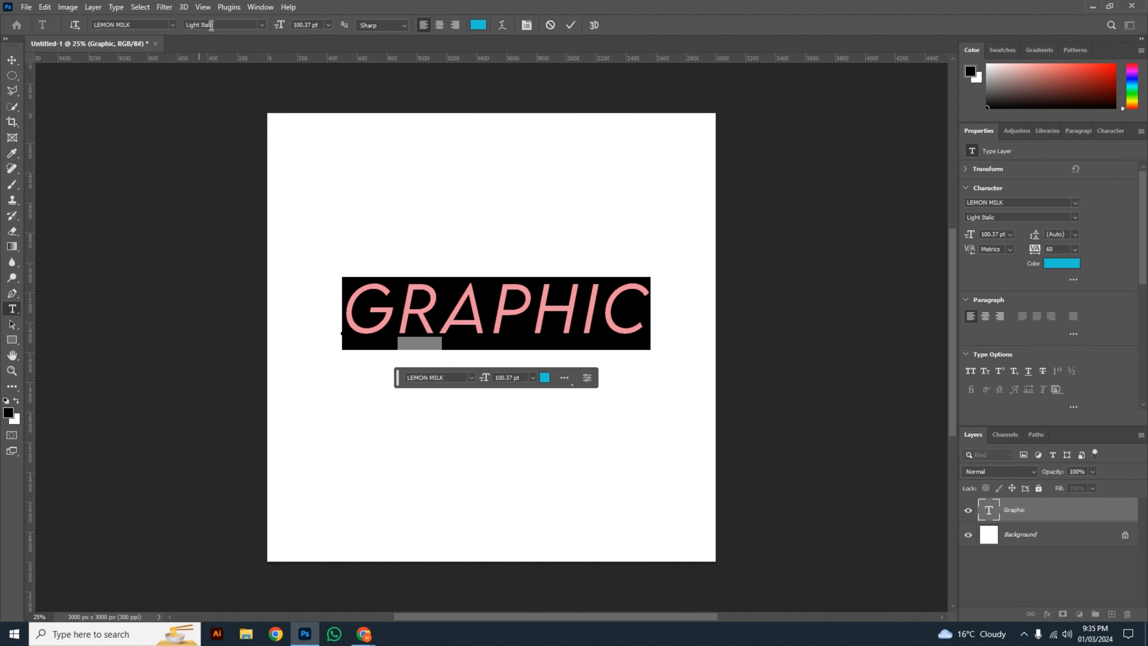
pyautogui.click(264, 26)
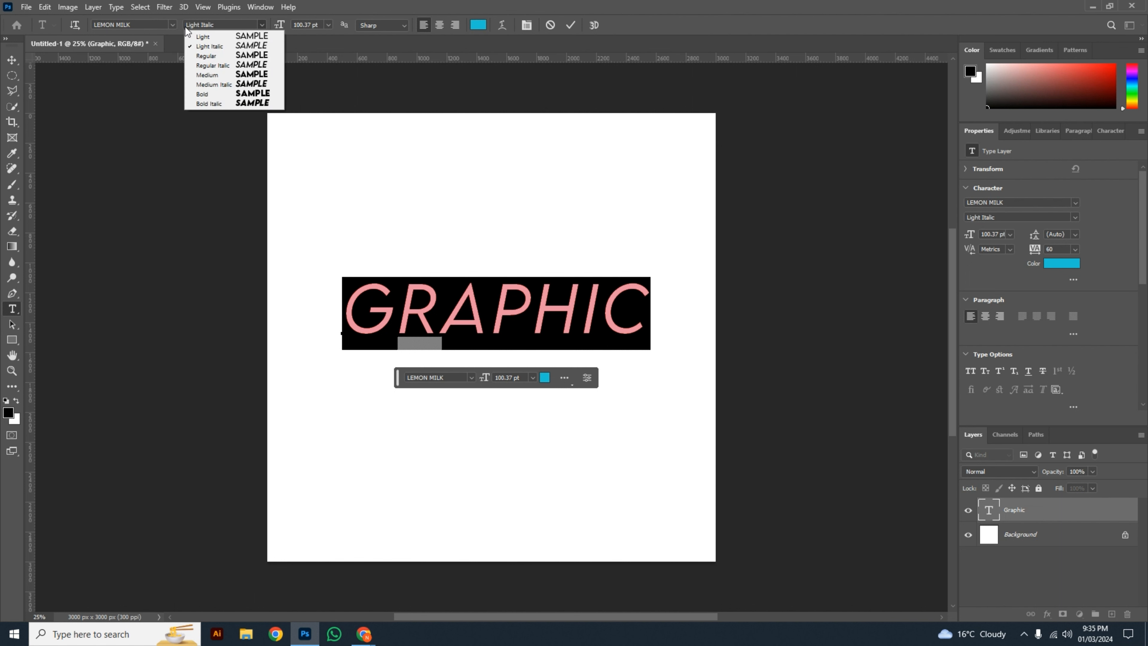
pyautogui.click(139, 25)
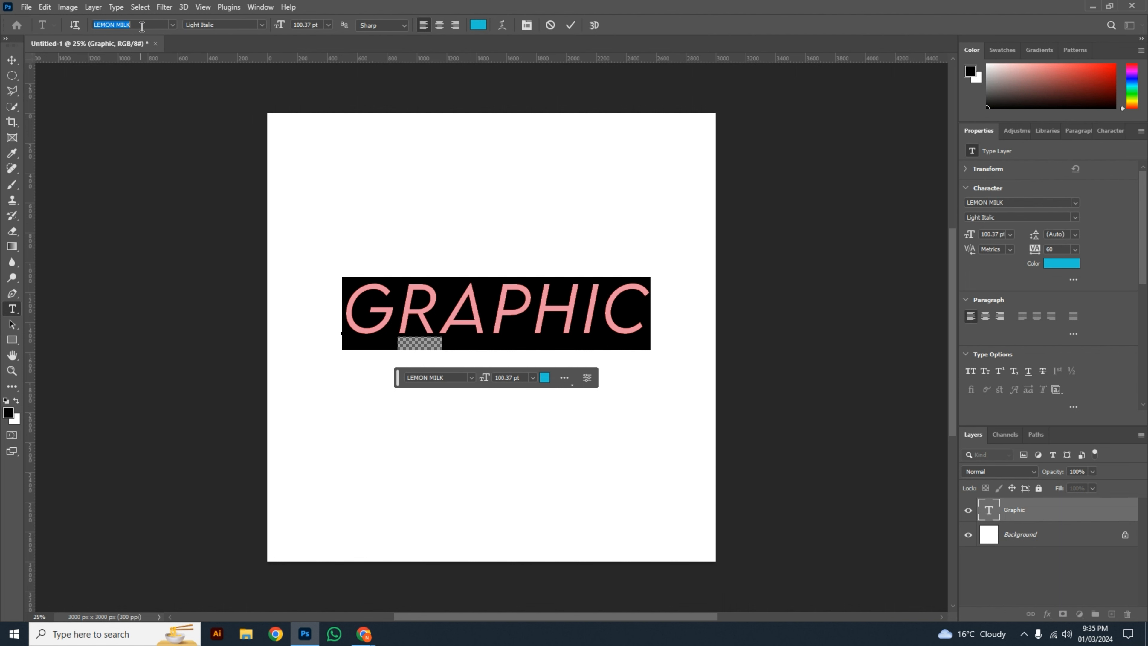
pyautogui.click(261, 26)
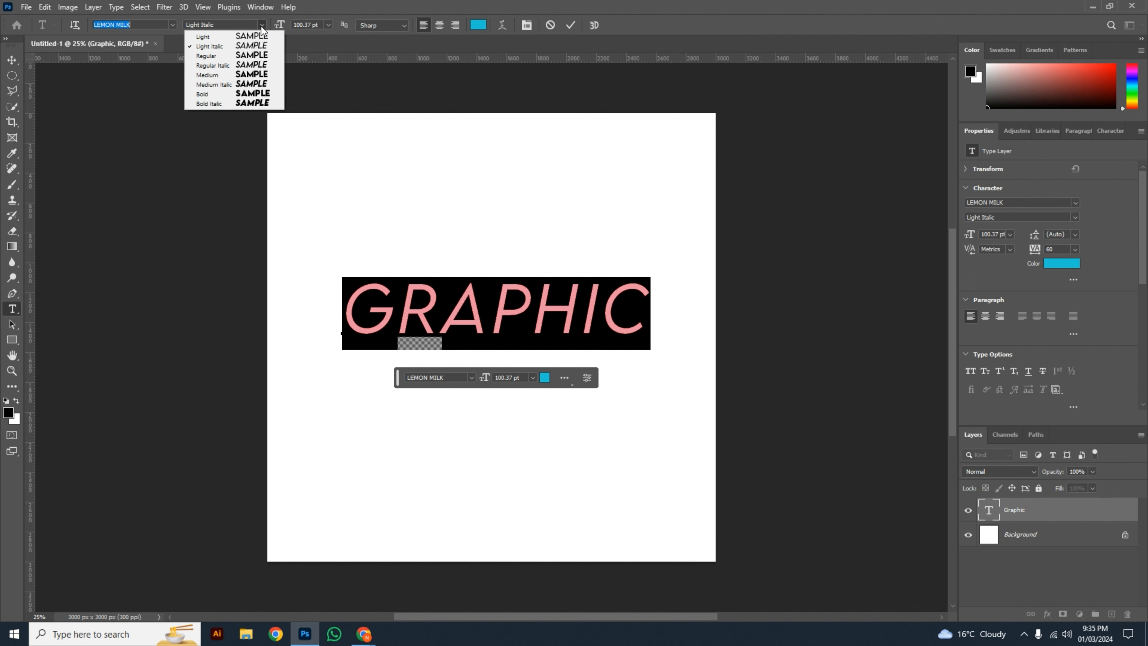
pyautogui.click(251, 57)
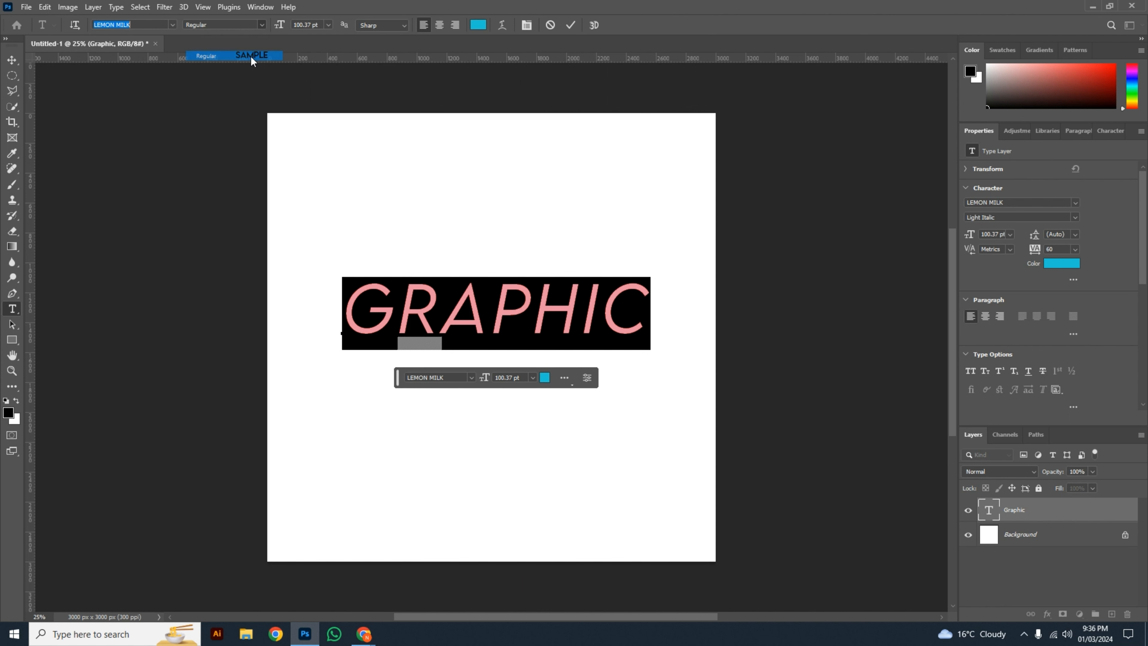
pyautogui.click(254, 26)
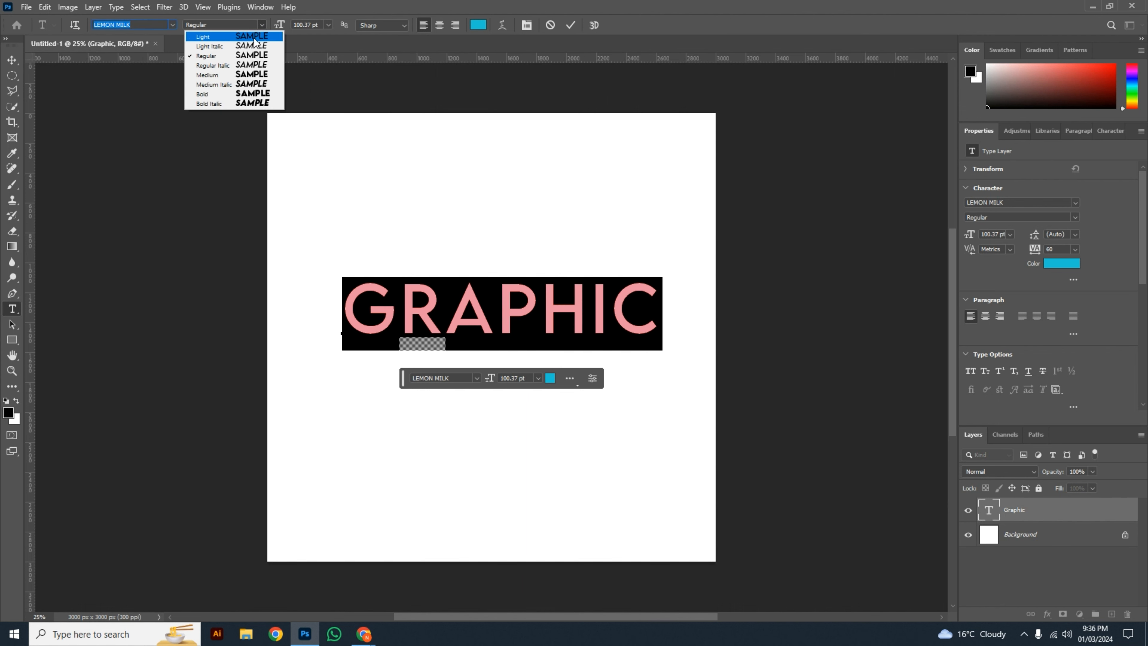
pyautogui.click(251, 64)
# Step: Try the Medium style of LEMON MILK on the "Graphic" text and switch it to Medium Italic
pyautogui.click(261, 25)
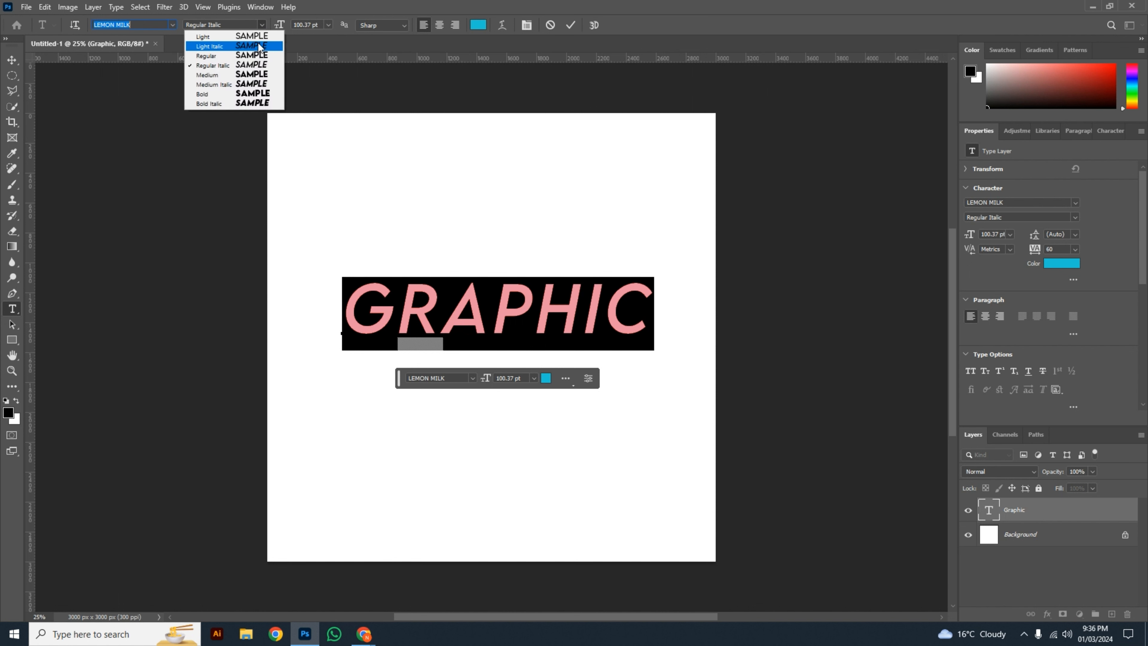
pyautogui.click(251, 72)
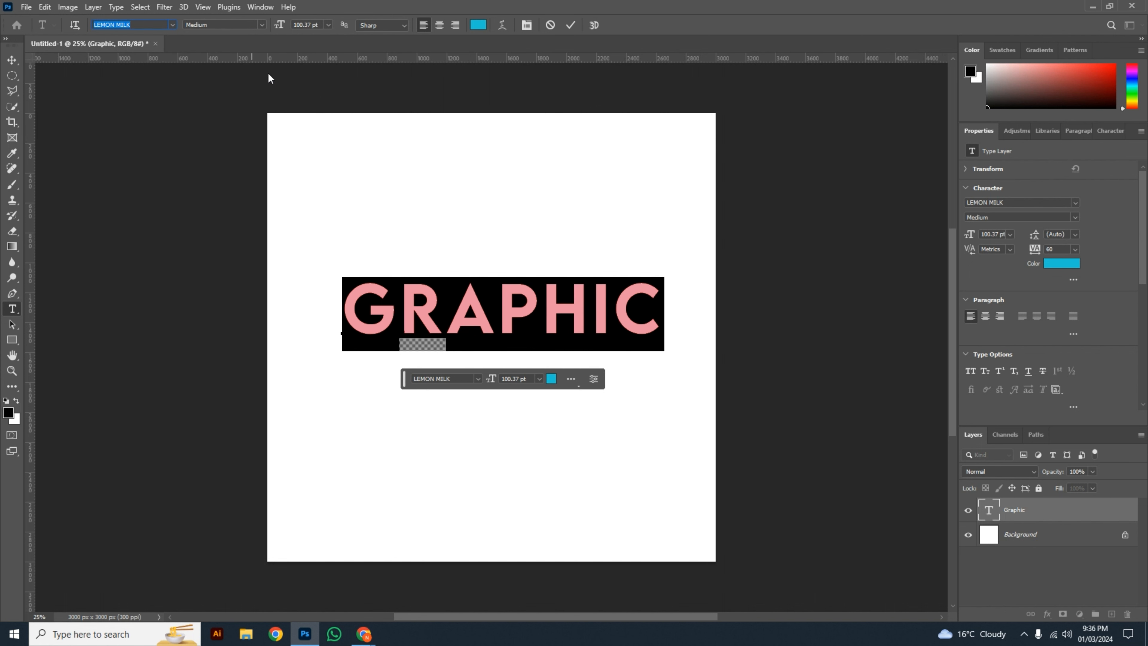
pyautogui.click(262, 25)
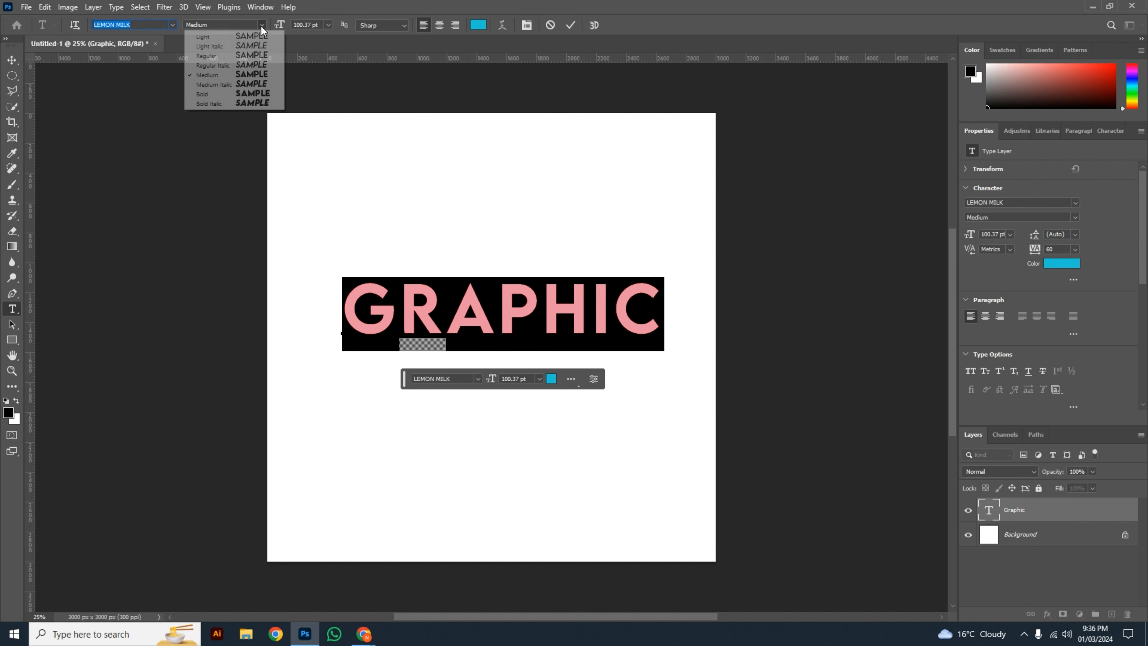
pyautogui.click(252, 84)
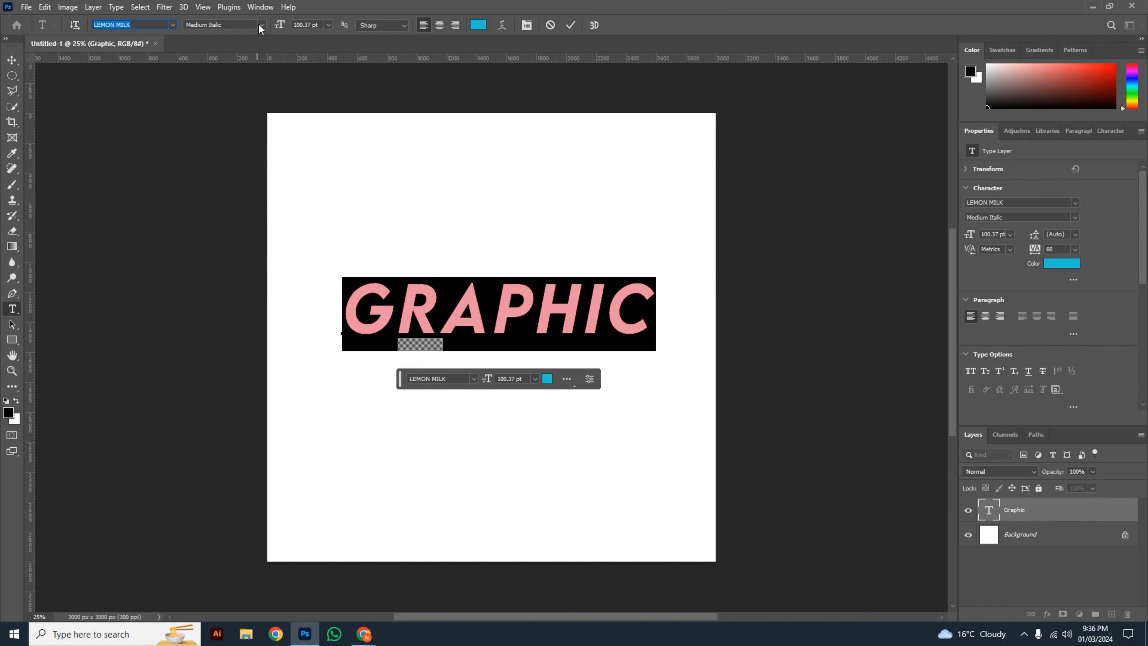
# Step: Try the Bold style of LEMON MILK on the "Graphic" text, switch it to Bold Italic and commit the edit
pyautogui.click(261, 25)
pyautogui.click(249, 93)
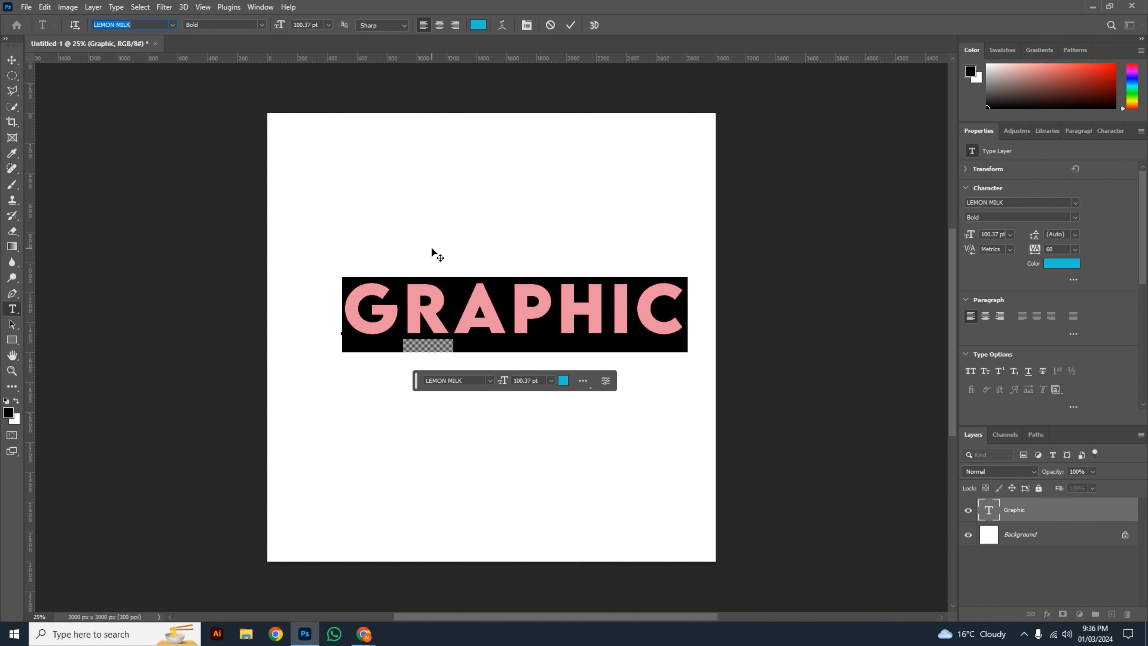
pyautogui.click(261, 24)
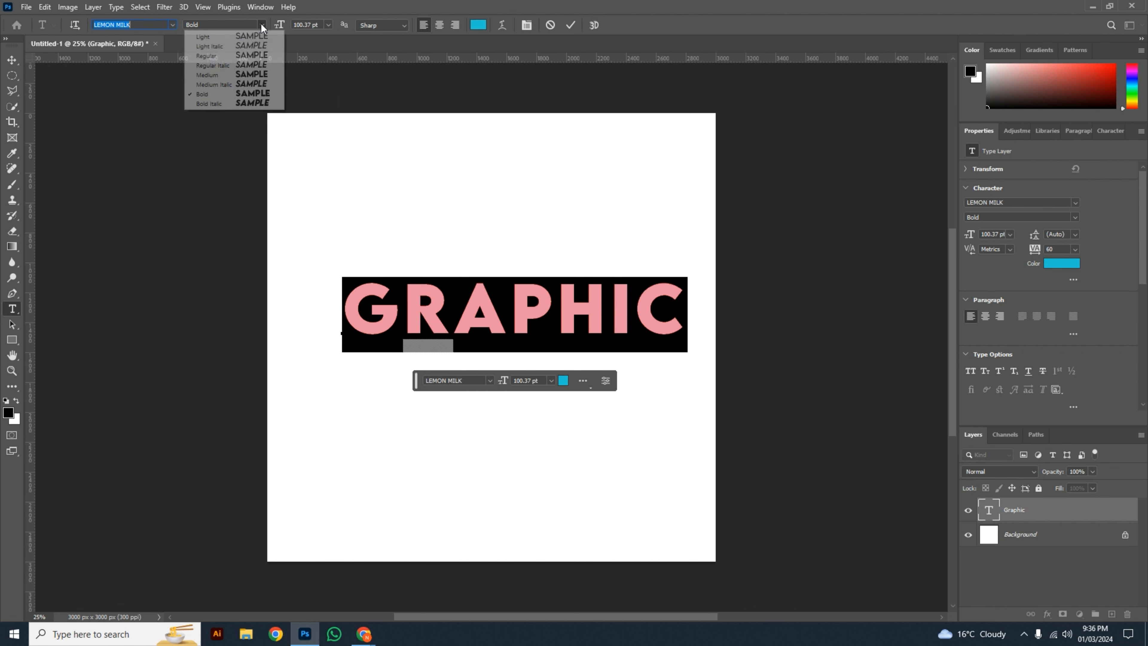
pyautogui.click(232, 106)
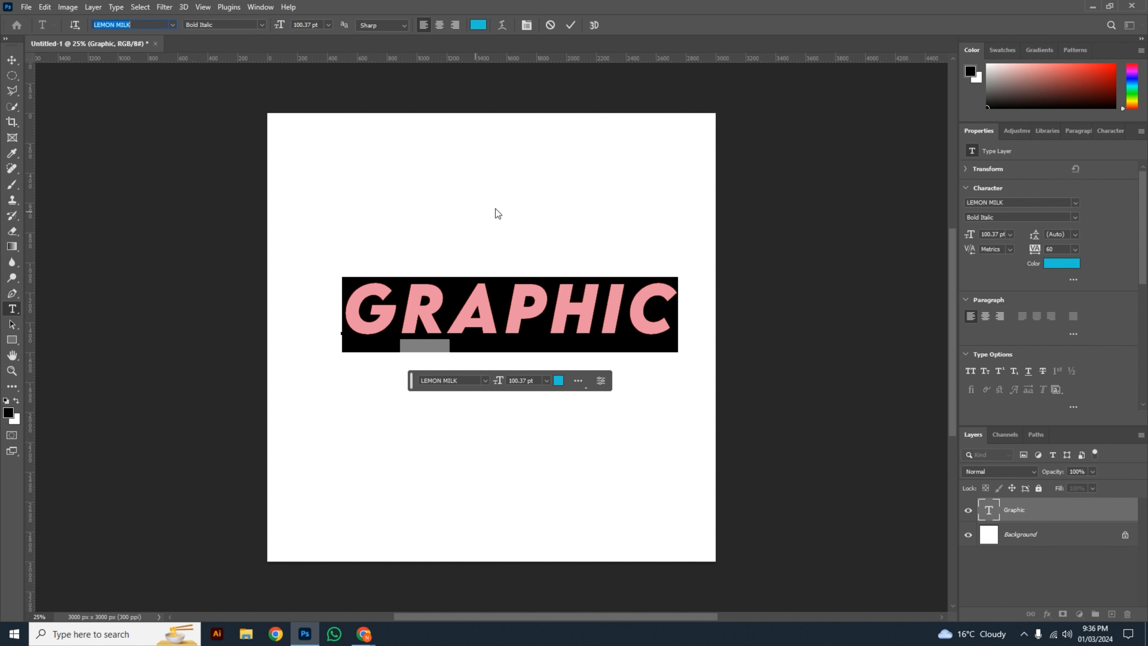
pyautogui.click(570, 26)
pyautogui.press('v')
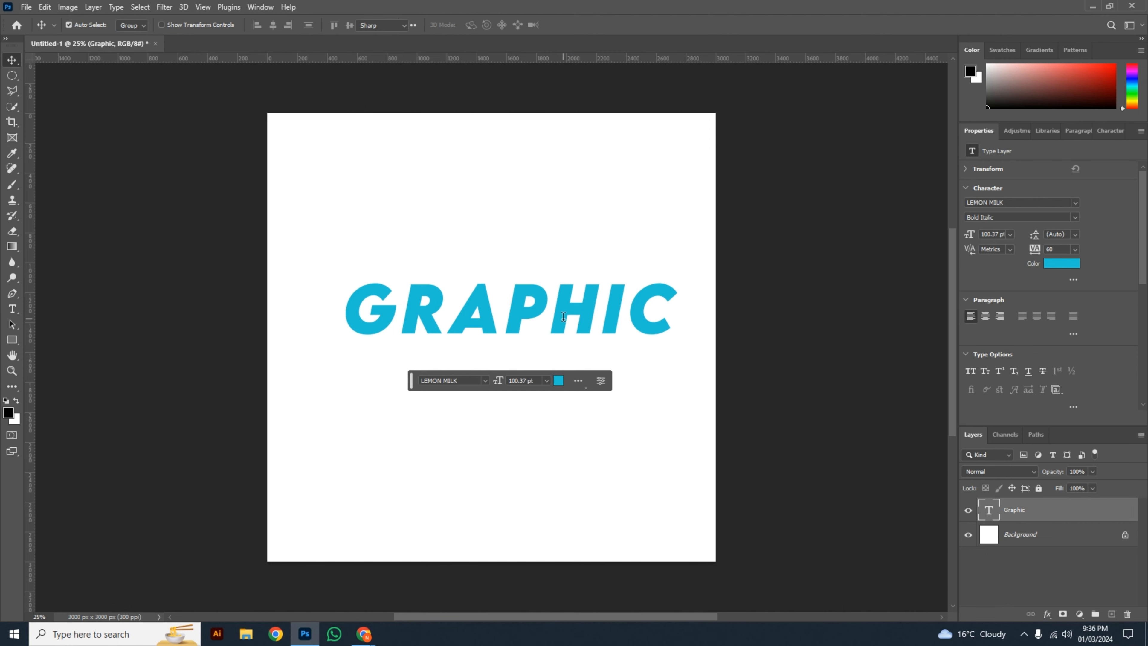
# Step: Change the font of the "Graphic" text to the adela script font and commit the edit
pyautogui.doubleClick(563, 322)
pyautogui.click(172, 25)
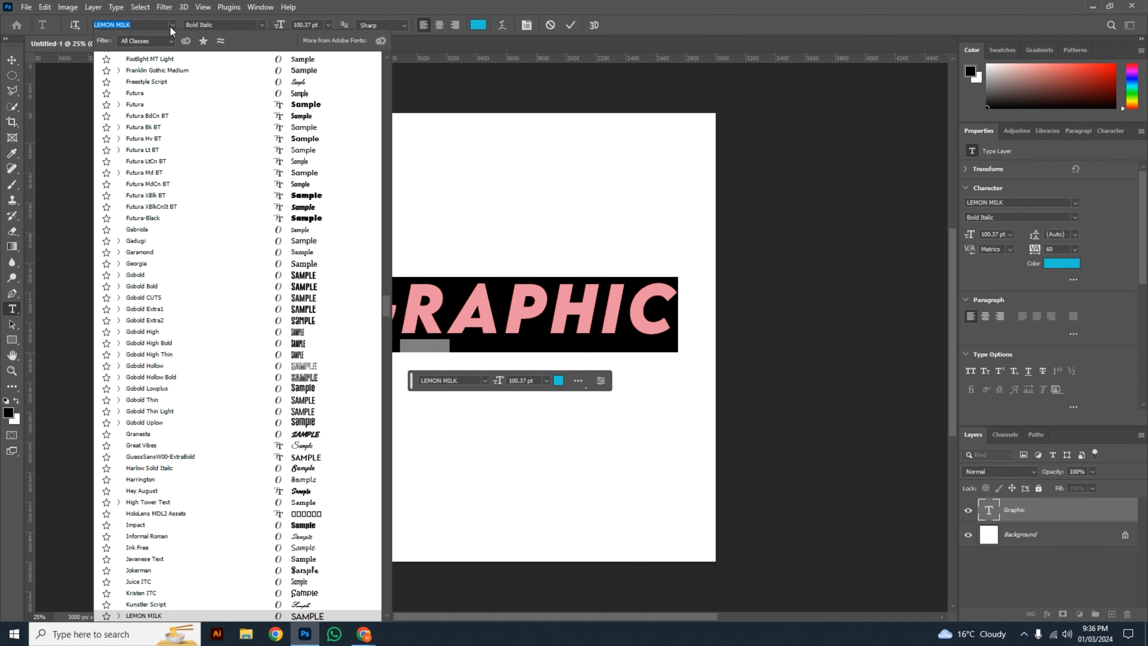
pyautogui.scroll(5, 196, 123)
pyautogui.scroll(12, 196, 123)
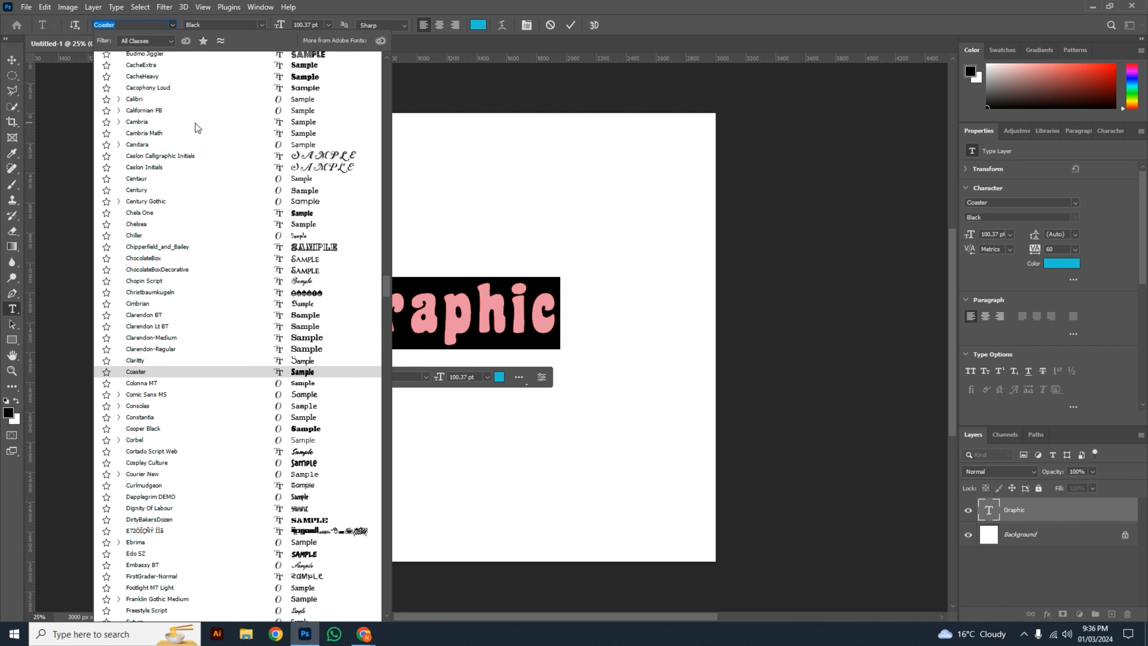
pyautogui.scroll(14, 196, 123)
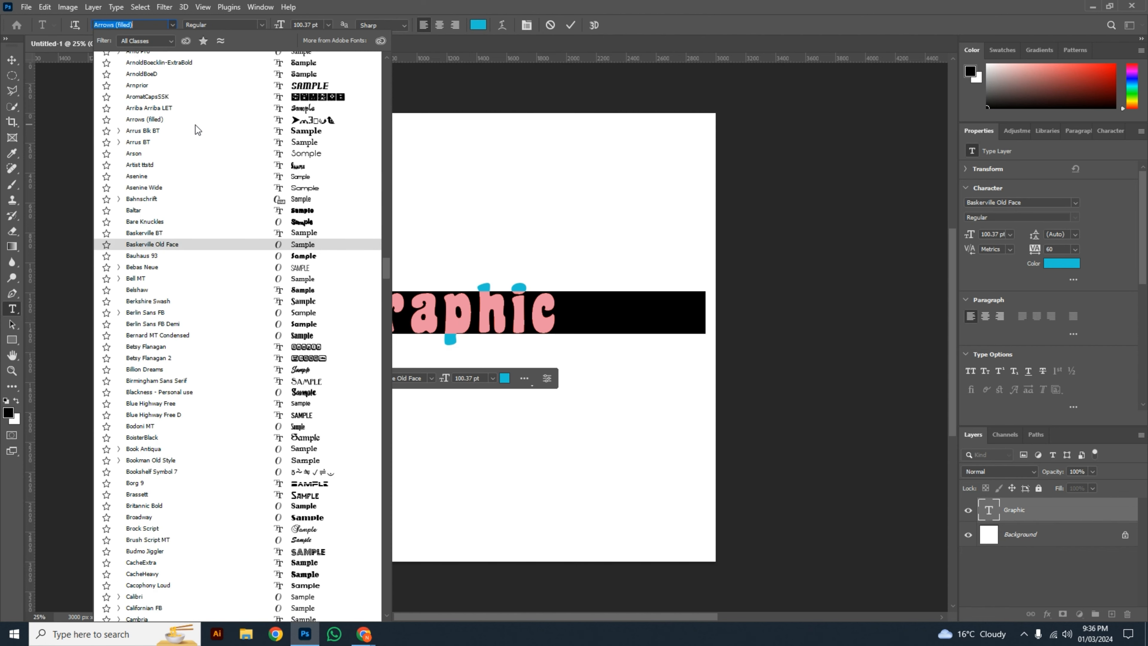
pyautogui.scroll(13, 196, 126)
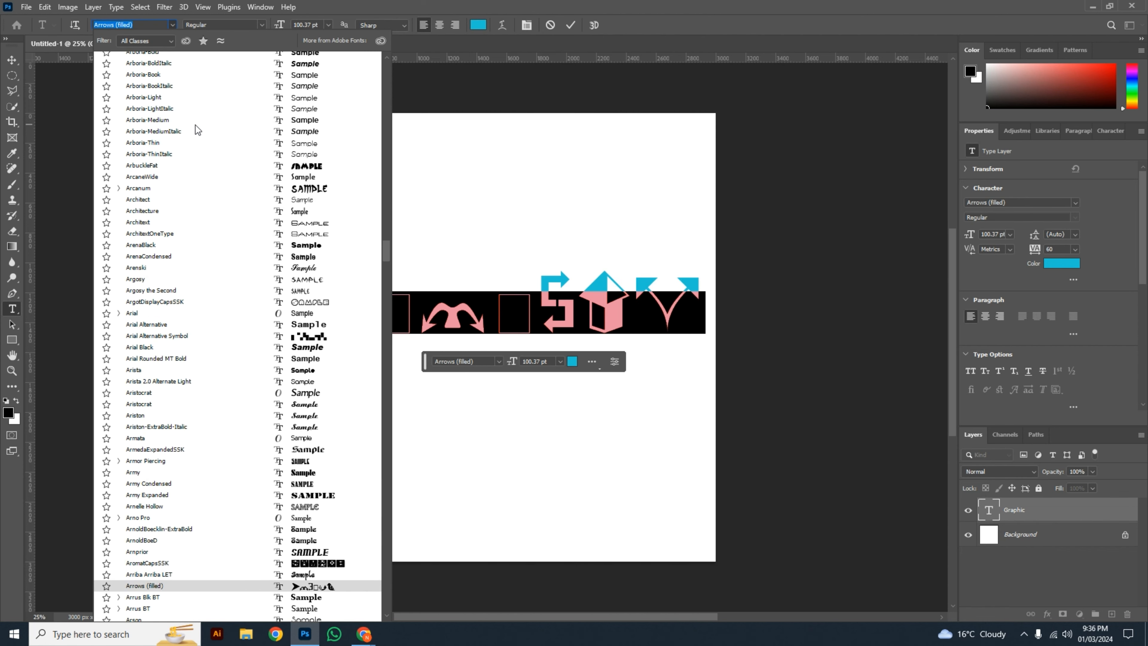
pyautogui.scroll(6, 196, 125)
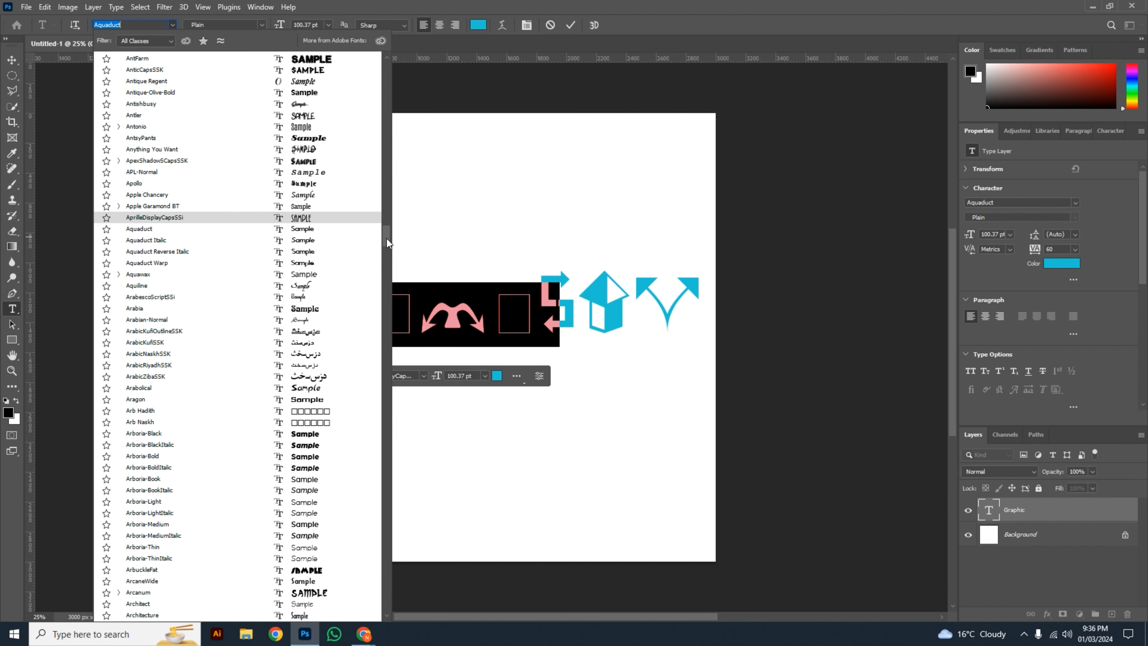
pyautogui.moveTo(387, 239); pyautogui.dragTo(383, 118)
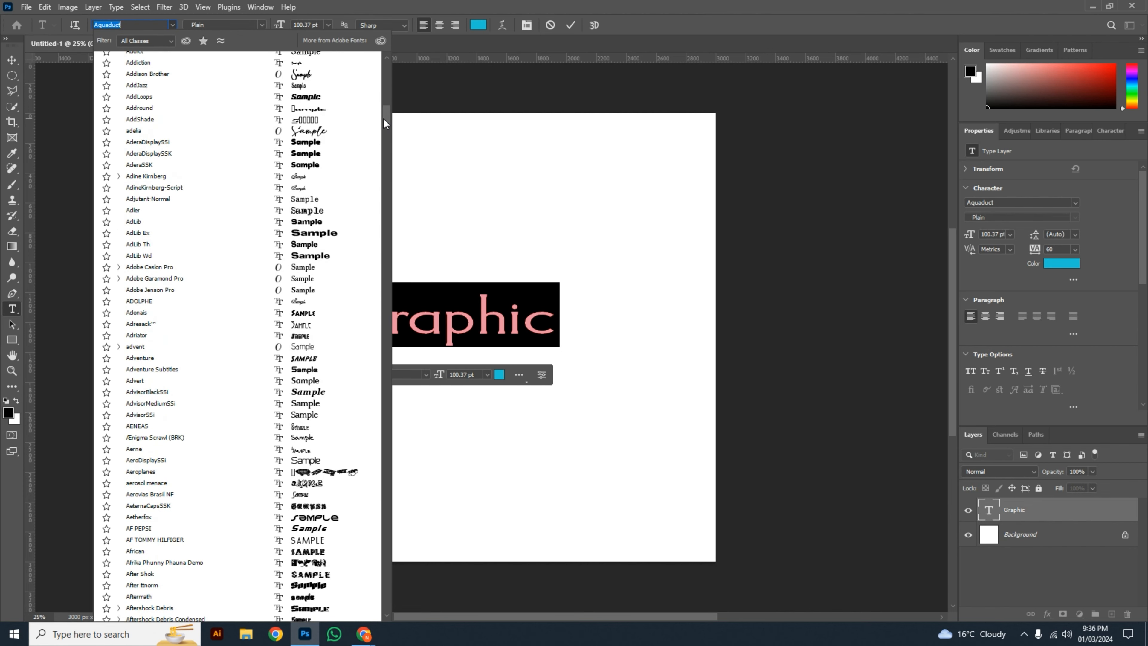
pyautogui.click(326, 131)
pyautogui.click(324, 130)
pyautogui.press('v')
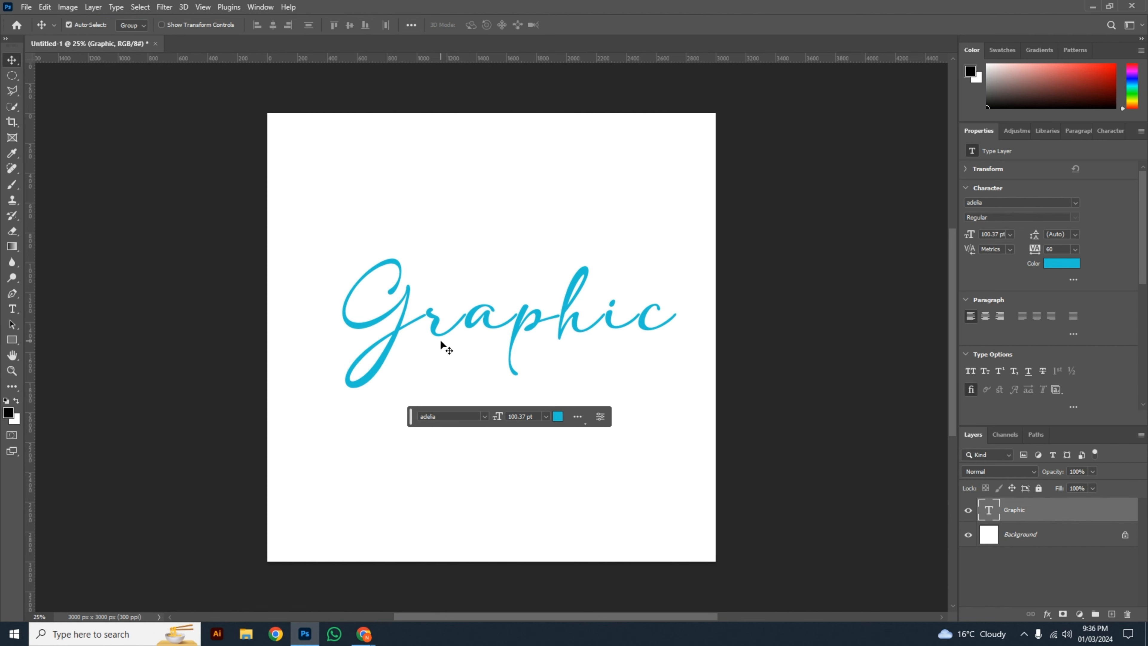
# Step: Check which font styles adela offers for the "Graphic" text
pyautogui.doubleClick(436, 334)
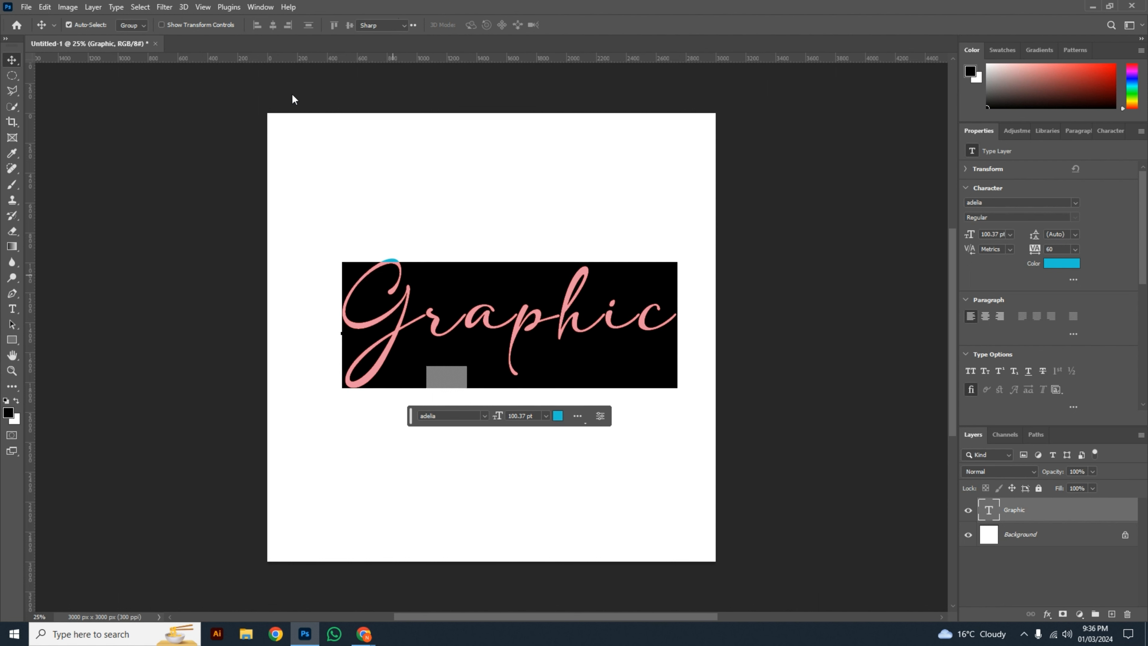
pyautogui.click(259, 25)
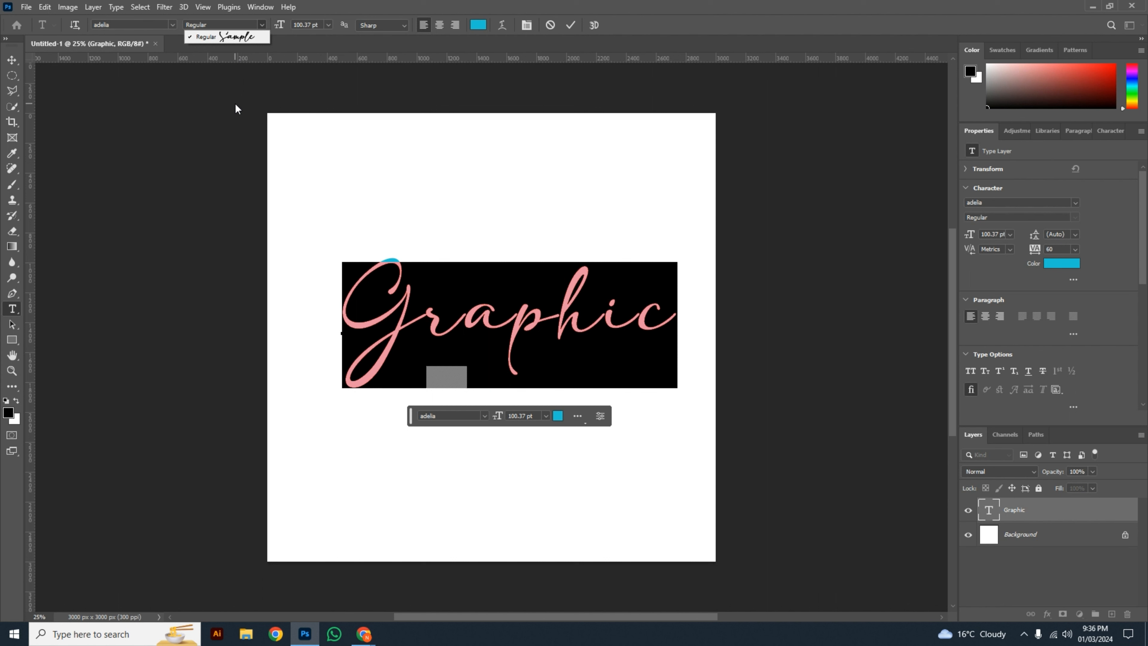
pyautogui.click(570, 24)
pyautogui.press('v')
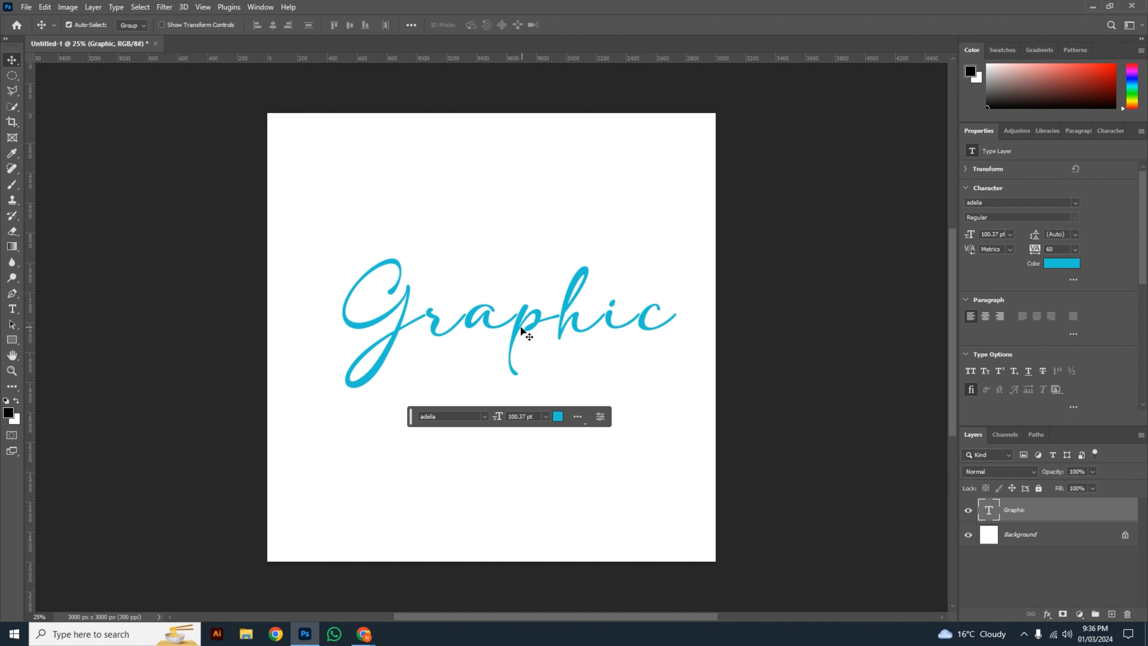
# Step: Shift the "Graphic" text slightly to the left and set its font to LEMON MILK Regular Italic
pyautogui.moveTo(520, 329); pyautogui.dragTo(499, 332)
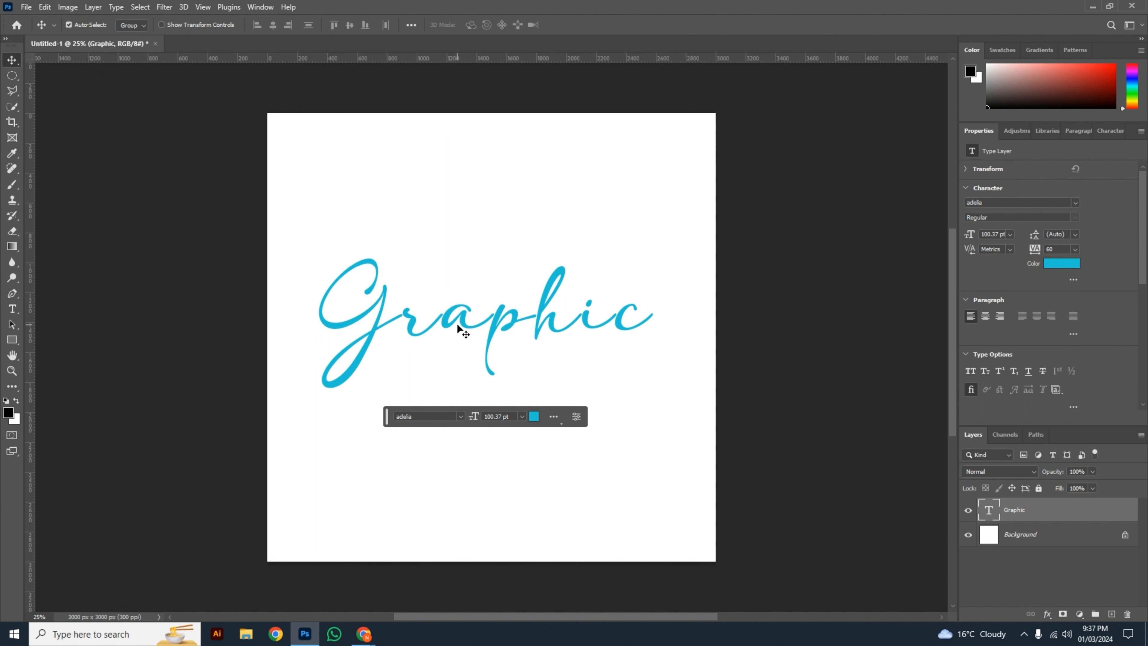
pyautogui.doubleClick(480, 324)
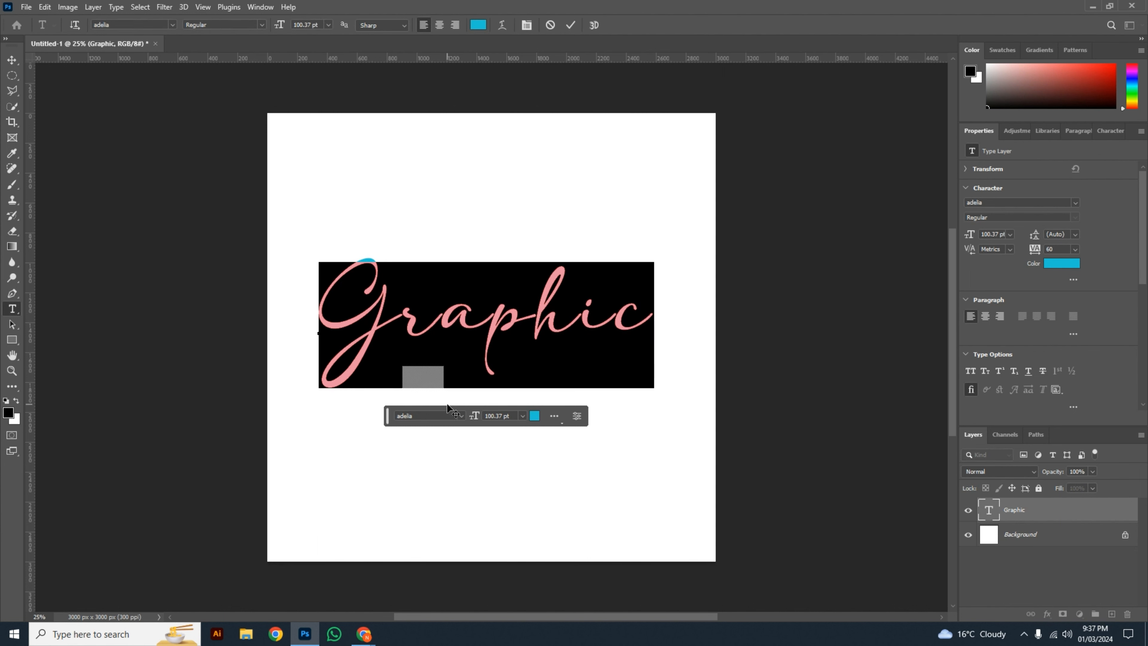
pyautogui.click(431, 414)
pyautogui.write('emo')
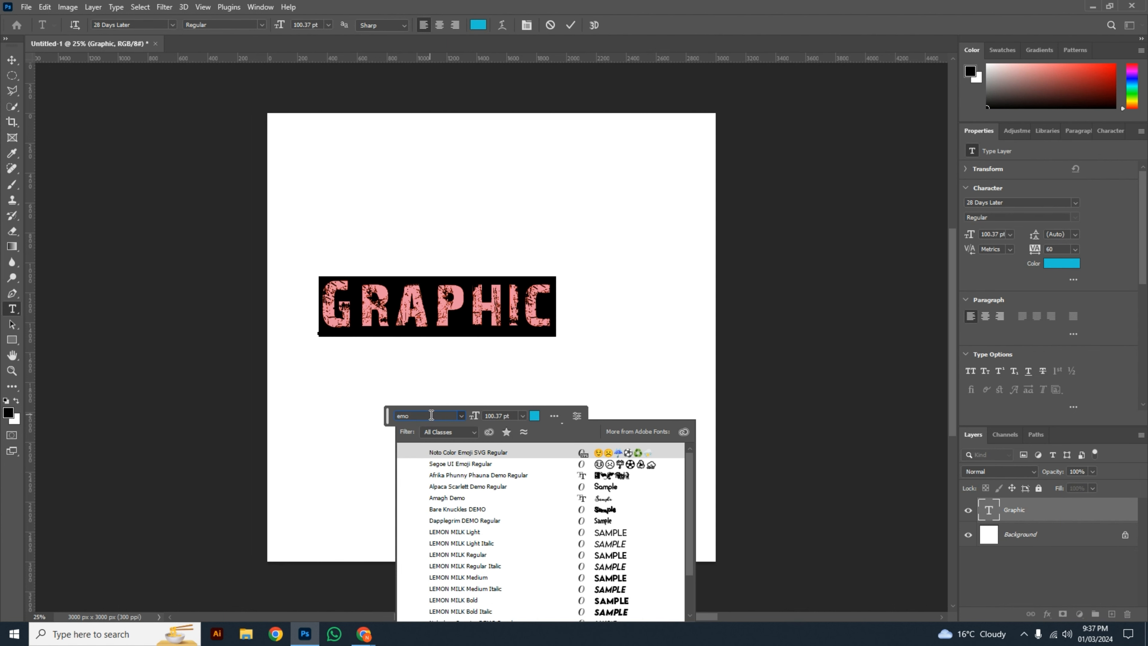
pyautogui.press('BackSpace')
pyautogui.press('BackSpace')
pyautogui.press('BackSpace')
pyautogui.write('lemon')
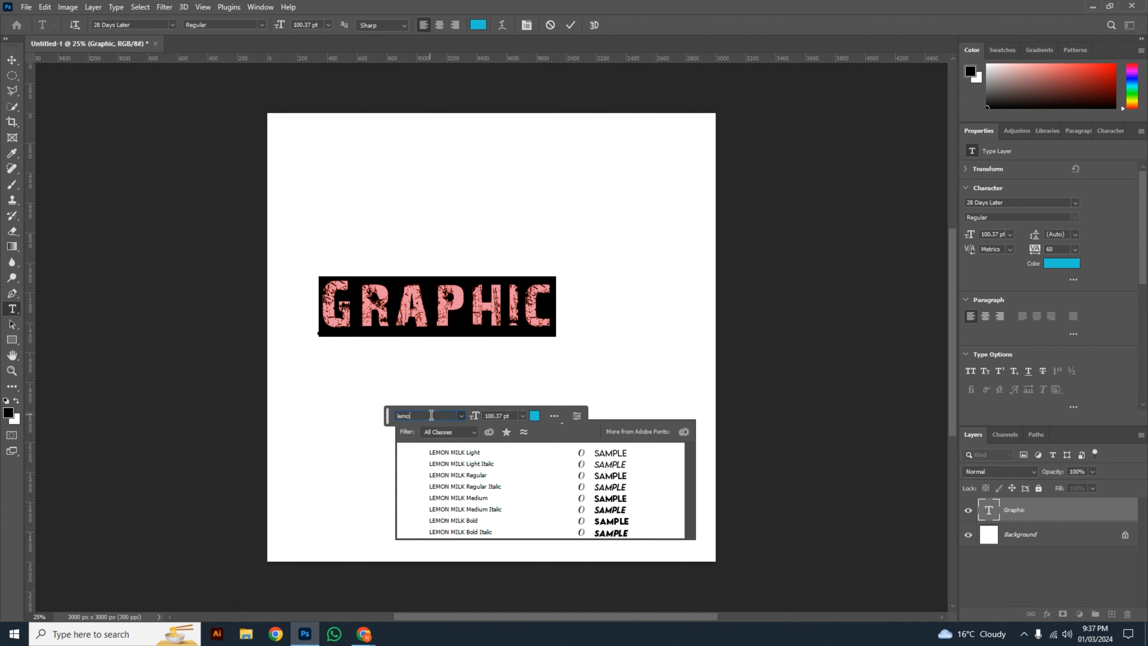
pyautogui.press('Down')
pyautogui.press('Down')
pyautogui.press('Down')
pyautogui.press('Down')
pyautogui.press('Return')
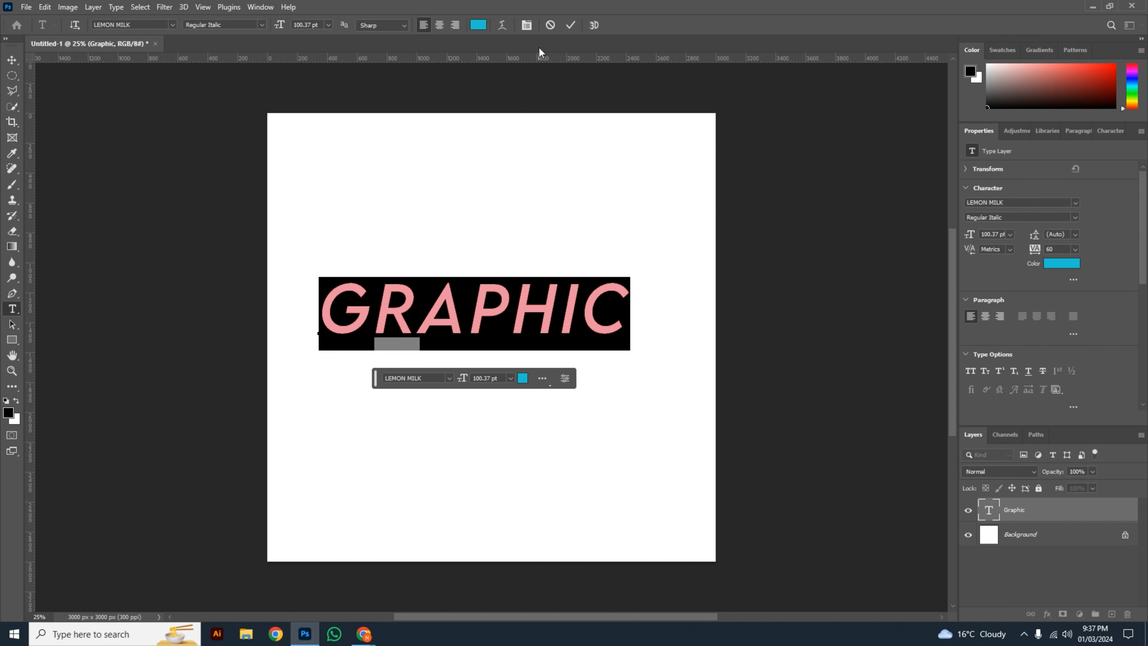
pyautogui.click(569, 29)
pyautogui.press('v')
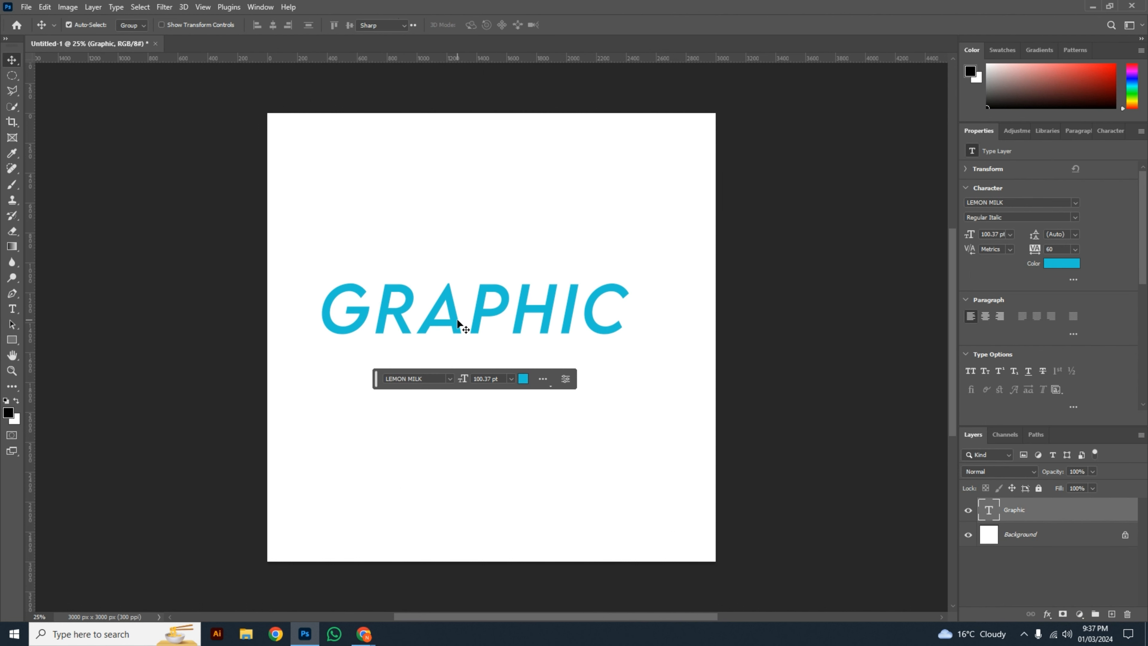
pyautogui.doubleClick(457, 320)
pyautogui.hotkey('ctrl', 'Return')
pyautogui.press('v')
pyautogui.click(765, 316)
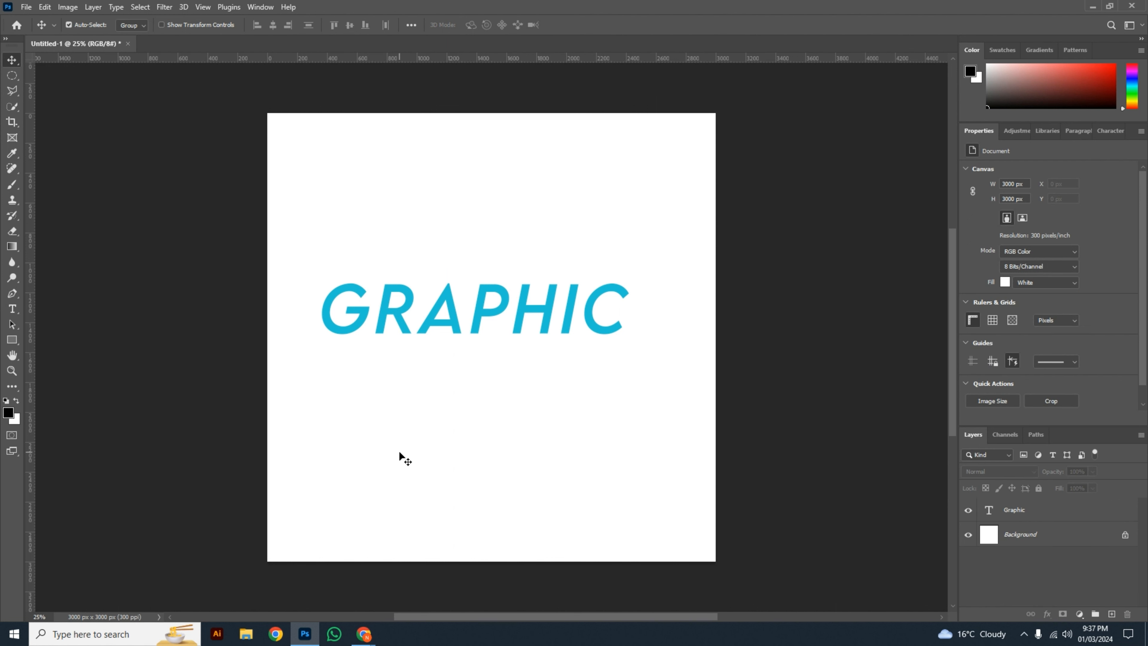
# Step: Add a new text layer reading "DESINGING" below the "GRAPHIC" text
pyautogui.press('t')
pyautogui.click(348, 414)
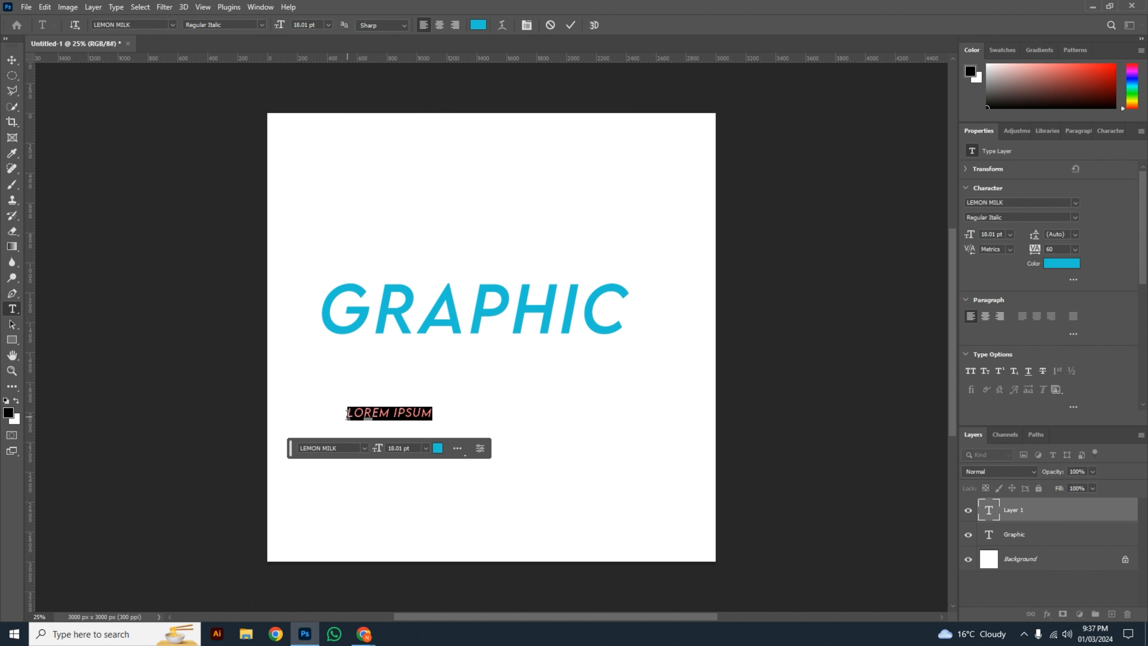
pyautogui.press('BackSpace')
pyautogui.write('DES')
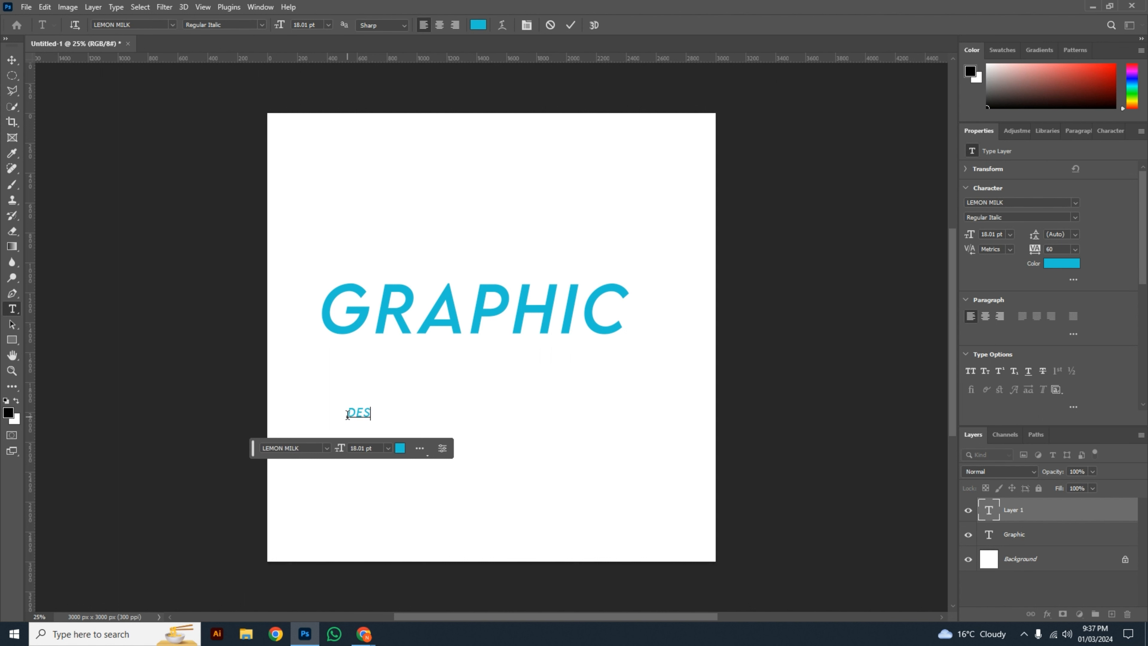
pyautogui.write('INGING')
pyautogui.hotkey('ctrl', 'Return')
# Step: Set the font style of the "DESINGING" text to Medium and commit the edit
pyautogui.hotkey('ctrl', 't')
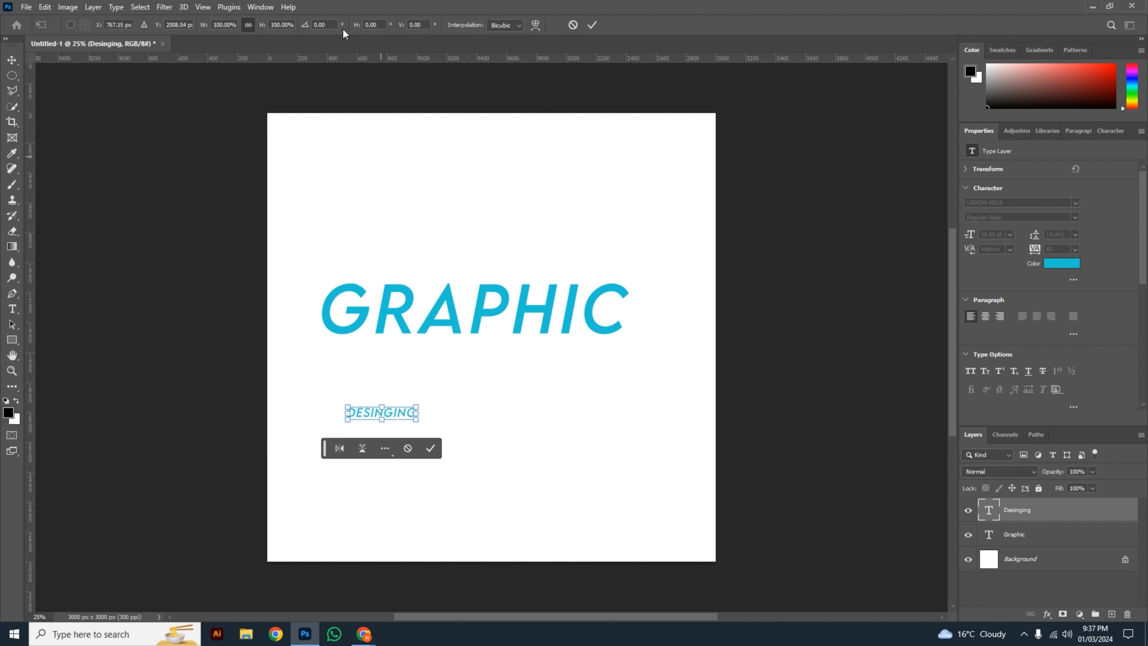
pyautogui.doubleClick(399, 412)
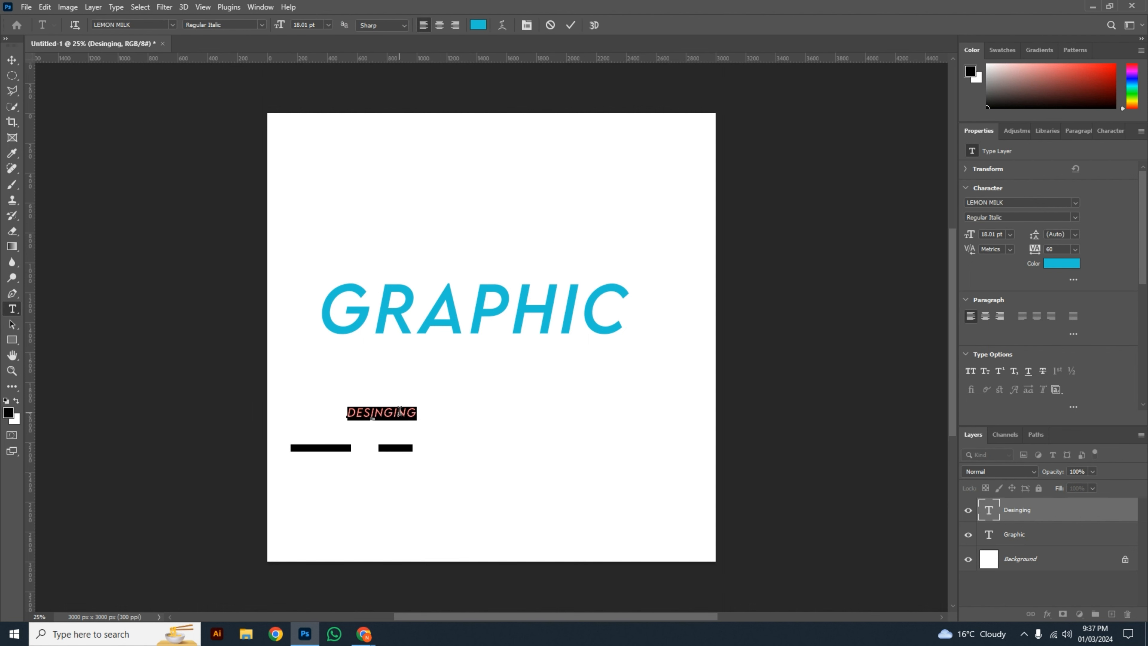
pyautogui.click(261, 25)
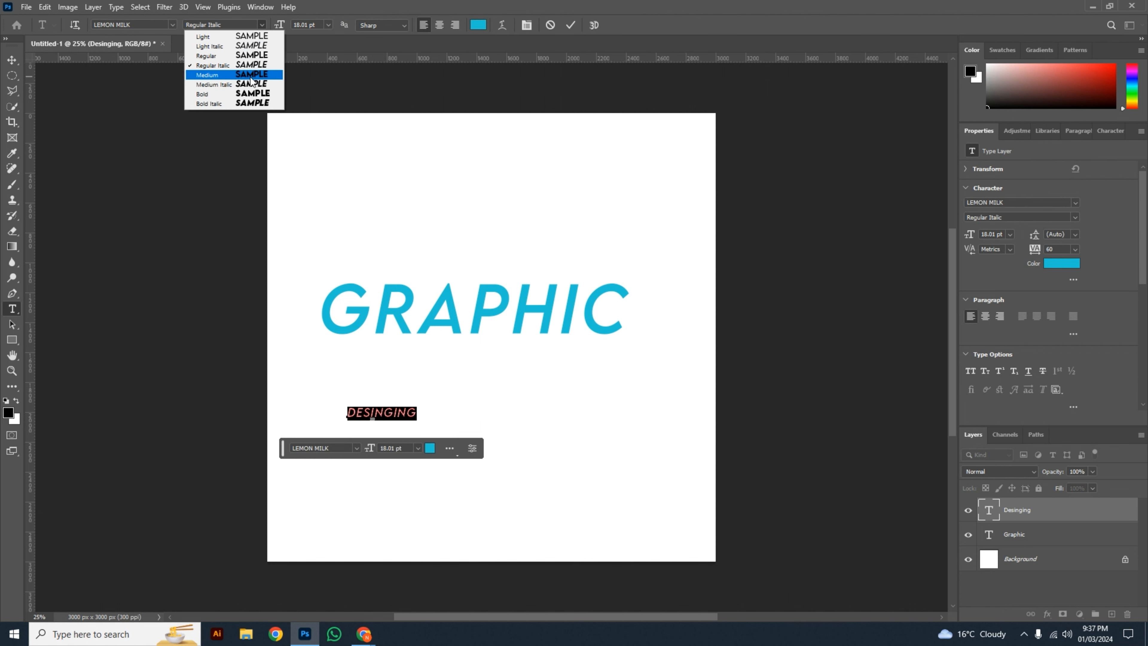
pyautogui.click(250, 75)
pyautogui.hotkey('ctrl', 'Return')
# Step: Scale the "DESINGING" text up to about 36 pt and place it below the right half of "GRAPHIC"
pyautogui.hotkey('ctrl', 't')
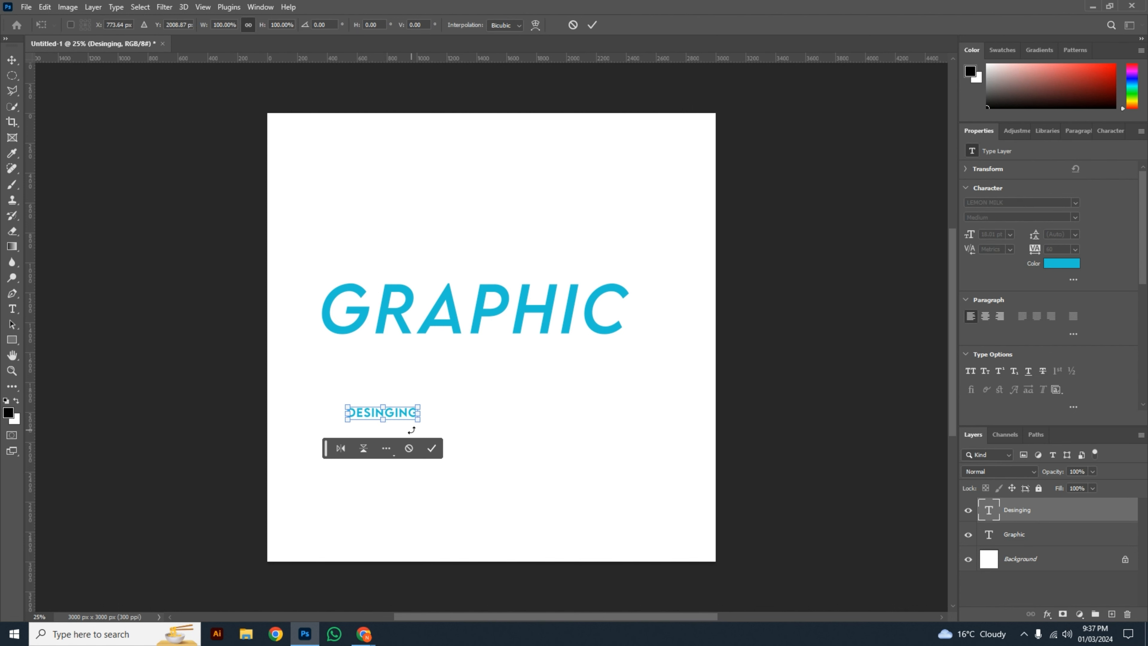
pyautogui.moveTo(420, 425); pyautogui.dragTo(582, 417)
pyautogui.press('Return')
pyautogui.click(598, 457)
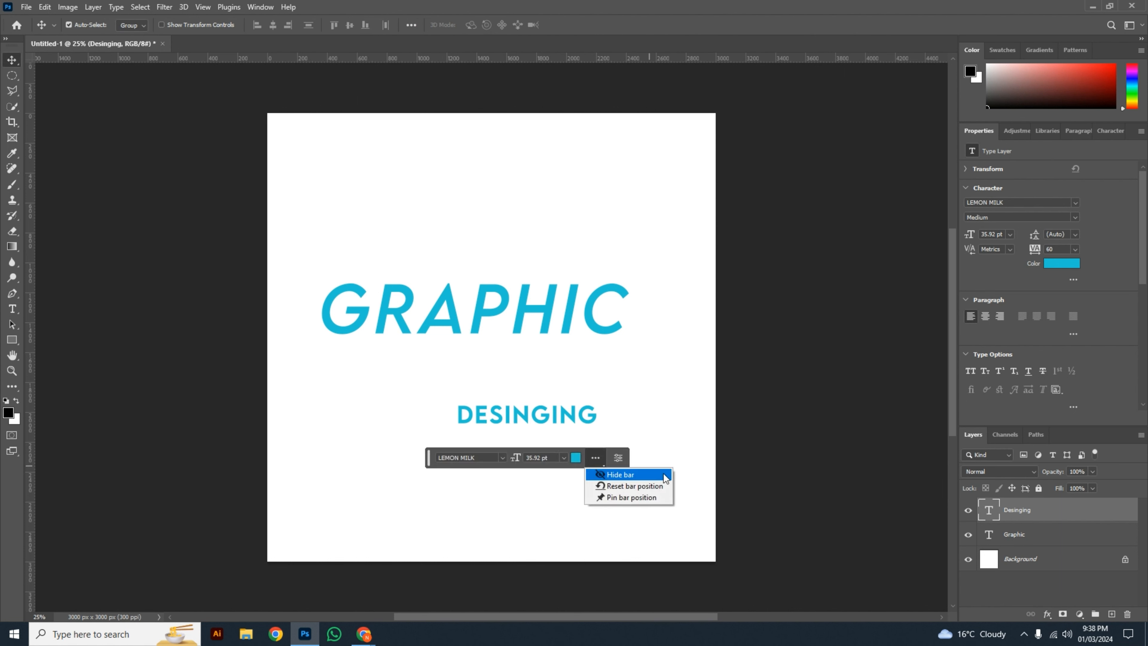
pyautogui.click(663, 475)
pyautogui.click(494, 397)
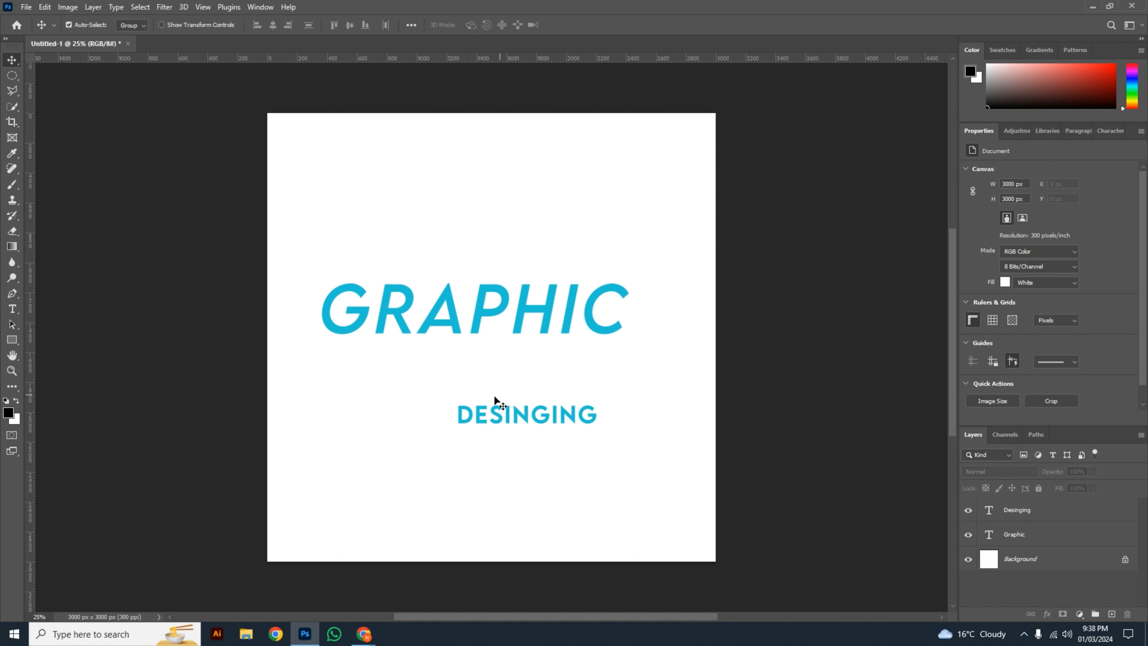
# Step: Enlarge the "DESINGING" text to about 105 pt and centre it directly beneath "GRAPHIC"
pyautogui.click(517, 417)
pyautogui.hotkey('ctrl', 't')
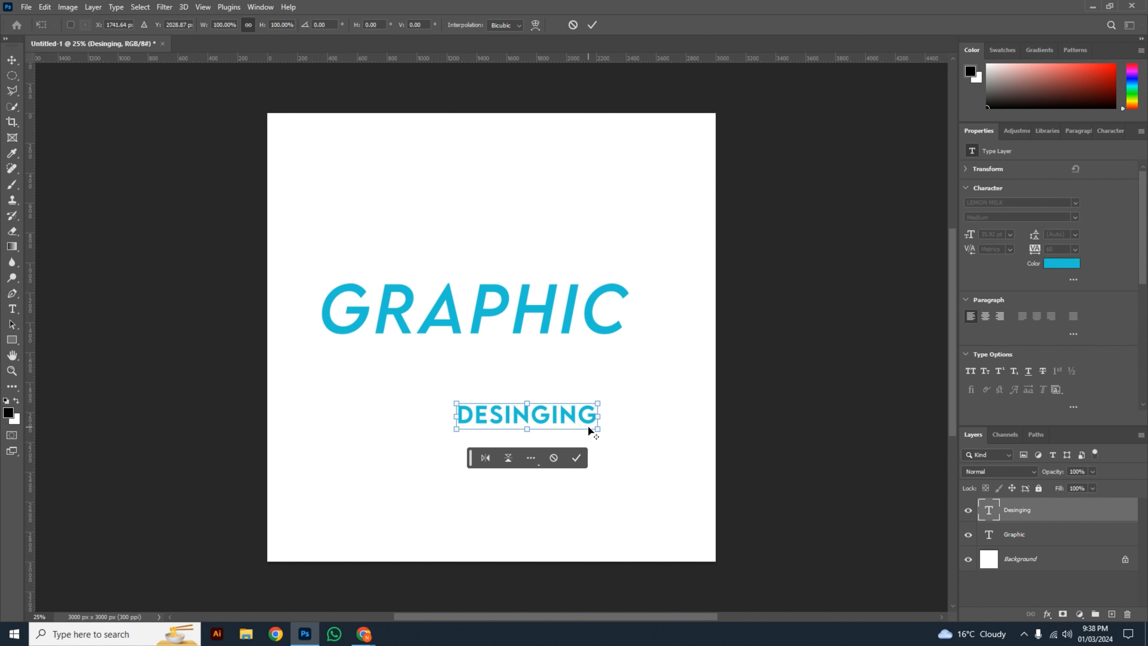
pyautogui.moveTo(595, 428); pyautogui.dragTo(748, 536)
pyautogui.moveTo(650, 425); pyautogui.dragTo(616, 397)
pyautogui.press('Return')
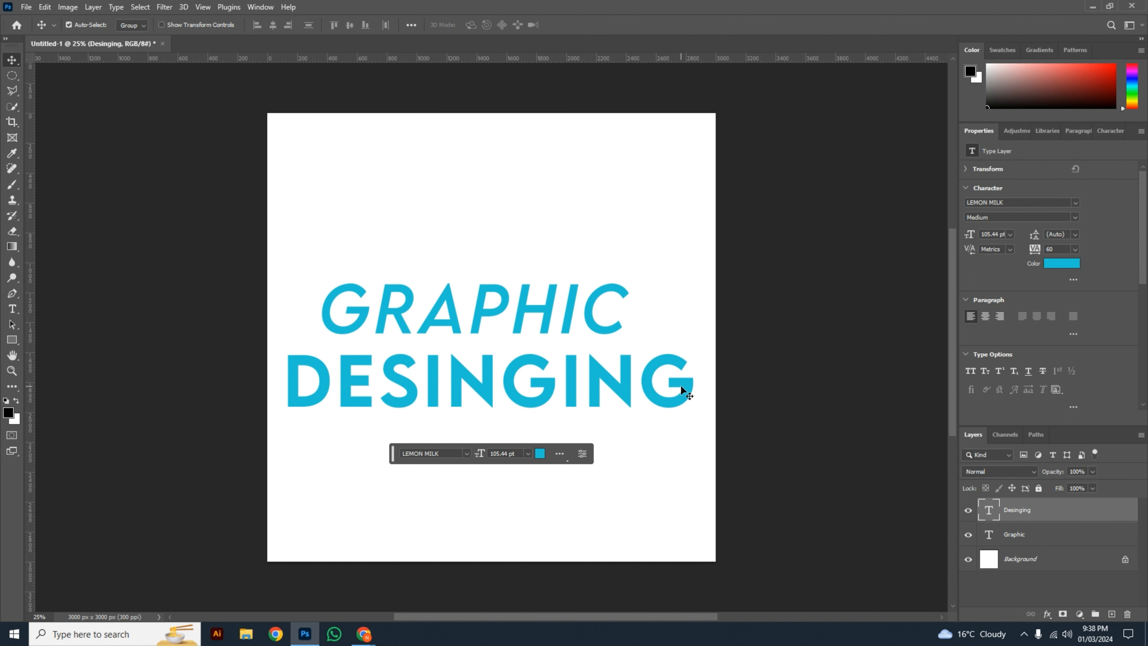
# Step: Set the font style of the "GRAPHIC" text to Bold, commit the edit and select the "DESINGING" layer
pyautogui.doubleClick(552, 318)
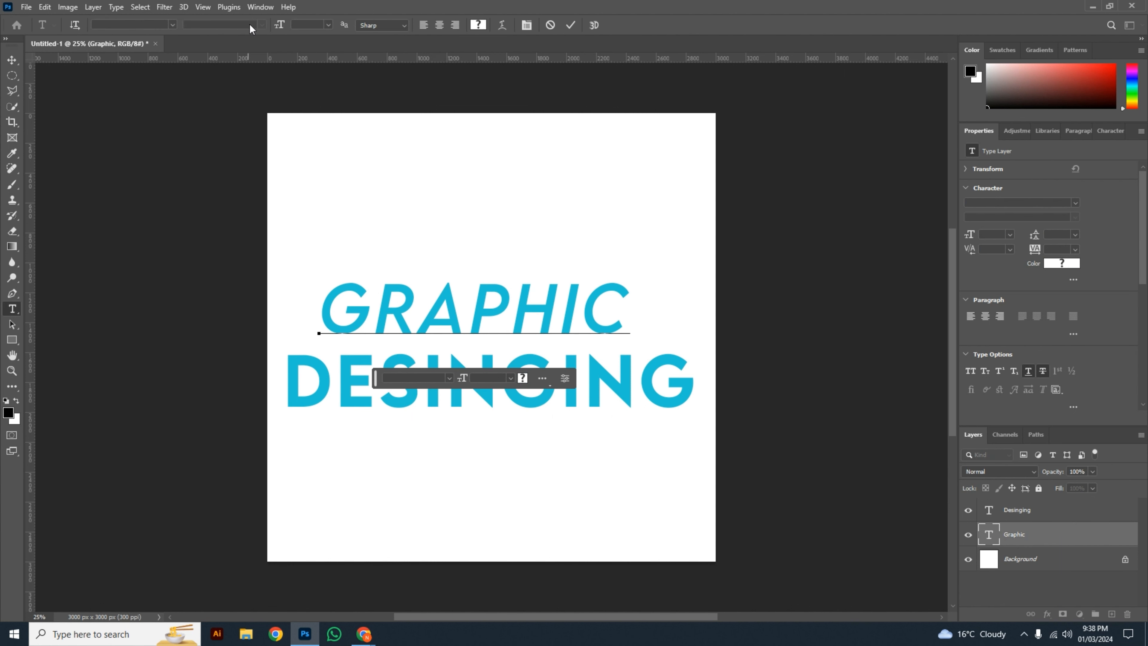
pyautogui.click(470, 311)
pyautogui.hotkey('ctrl', 'a')
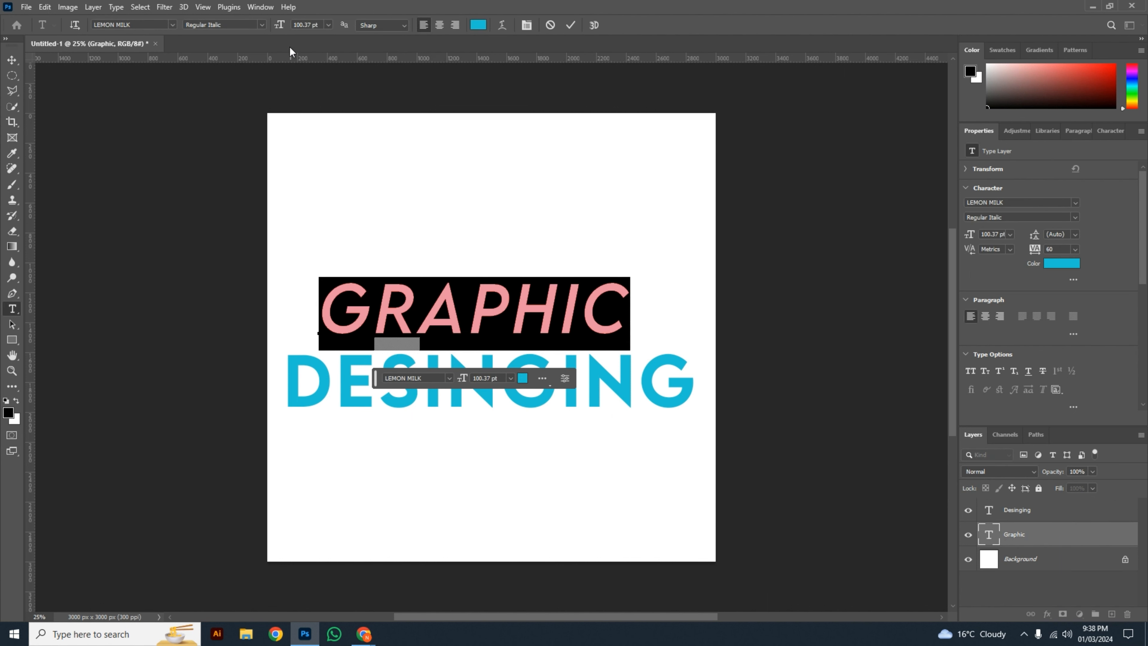
pyautogui.click(262, 25)
pyautogui.click(252, 94)
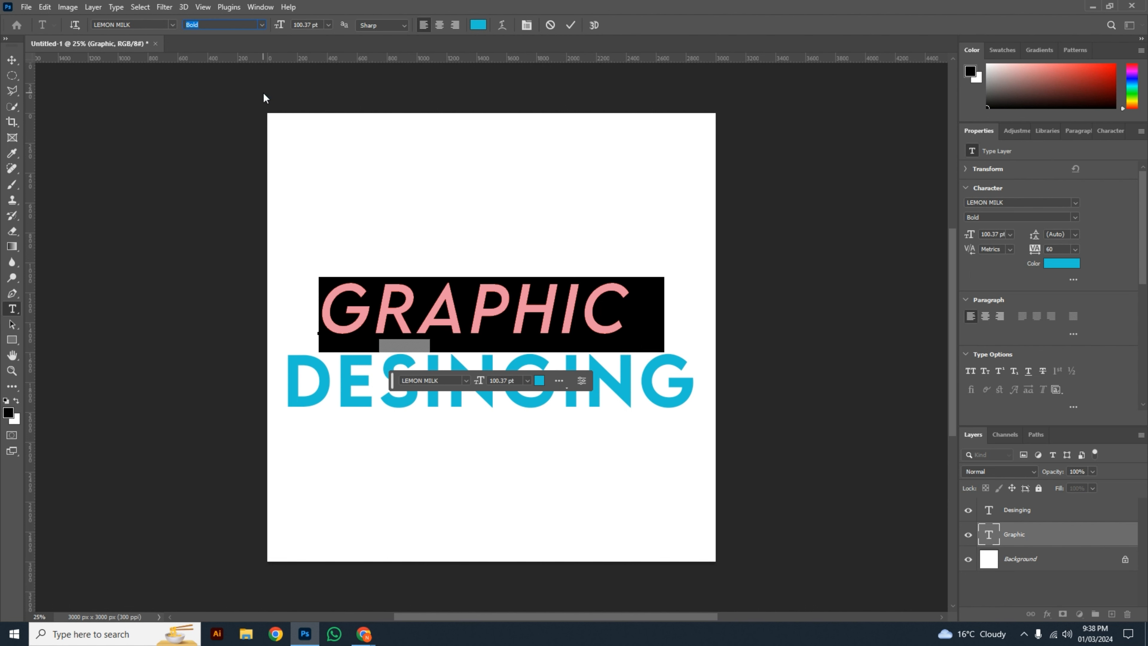
pyautogui.click(572, 25)
pyautogui.press('v')
pyautogui.click(644, 386)
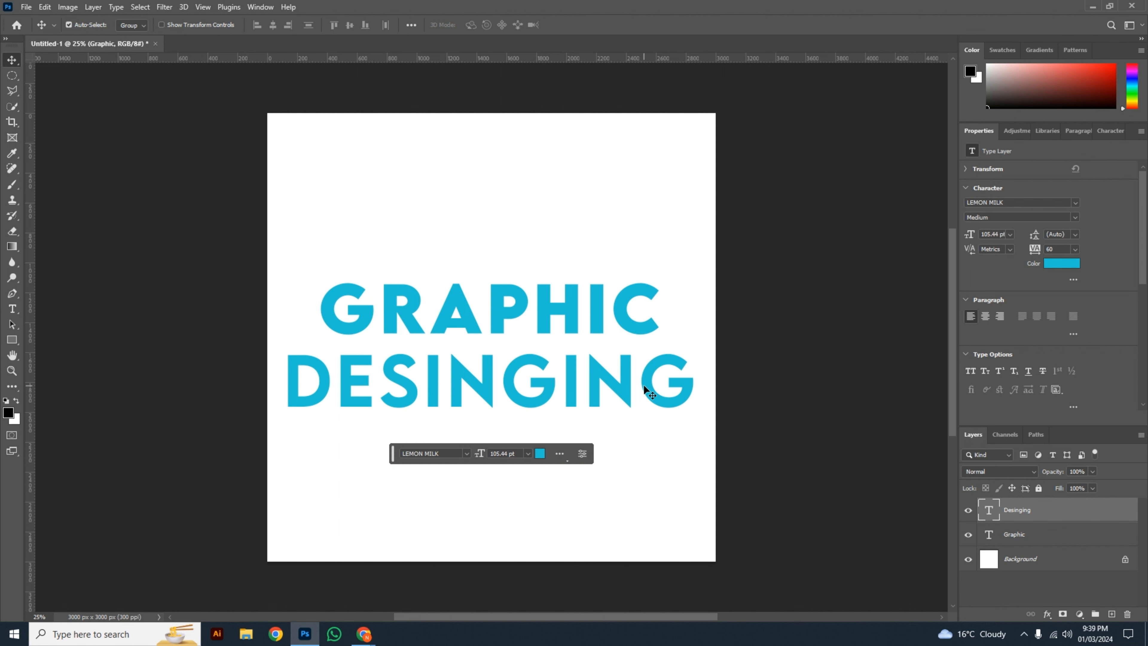
# Step: Scale the "DESINGING" text down to about half size so it sits right-aligned directly beneath "GRAPHIC"
pyautogui.hotkey('ctrl', 't')
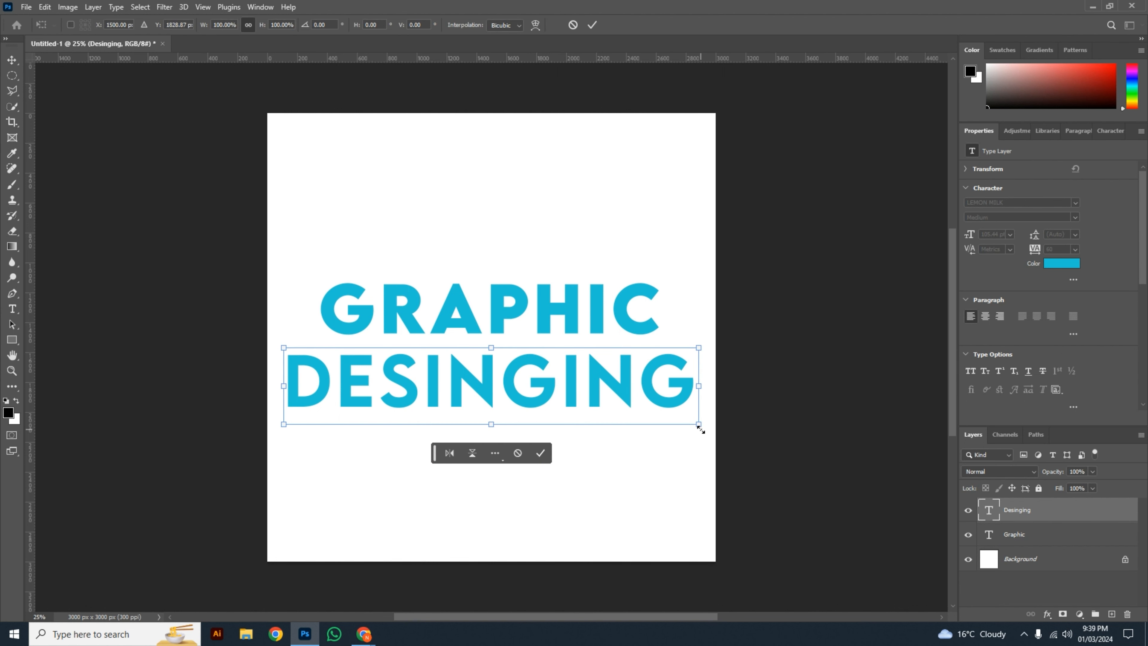
pyautogui.moveTo(699, 425); pyautogui.dragTo(639, 369)
pyautogui.click(789, 392)
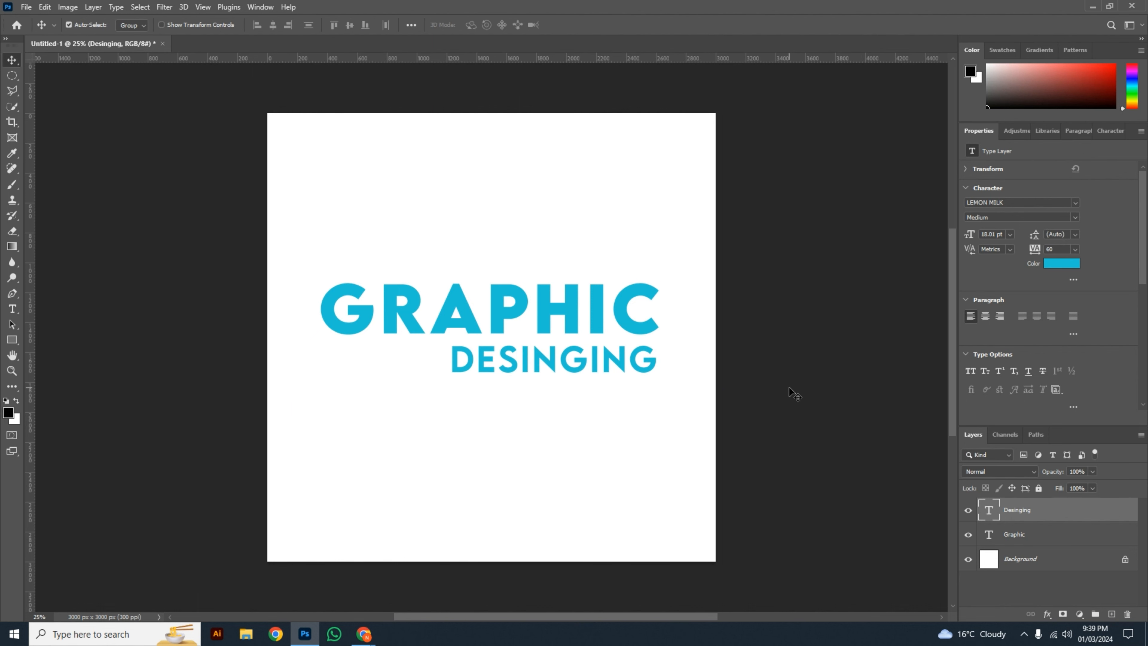
pyautogui.click(789, 392)
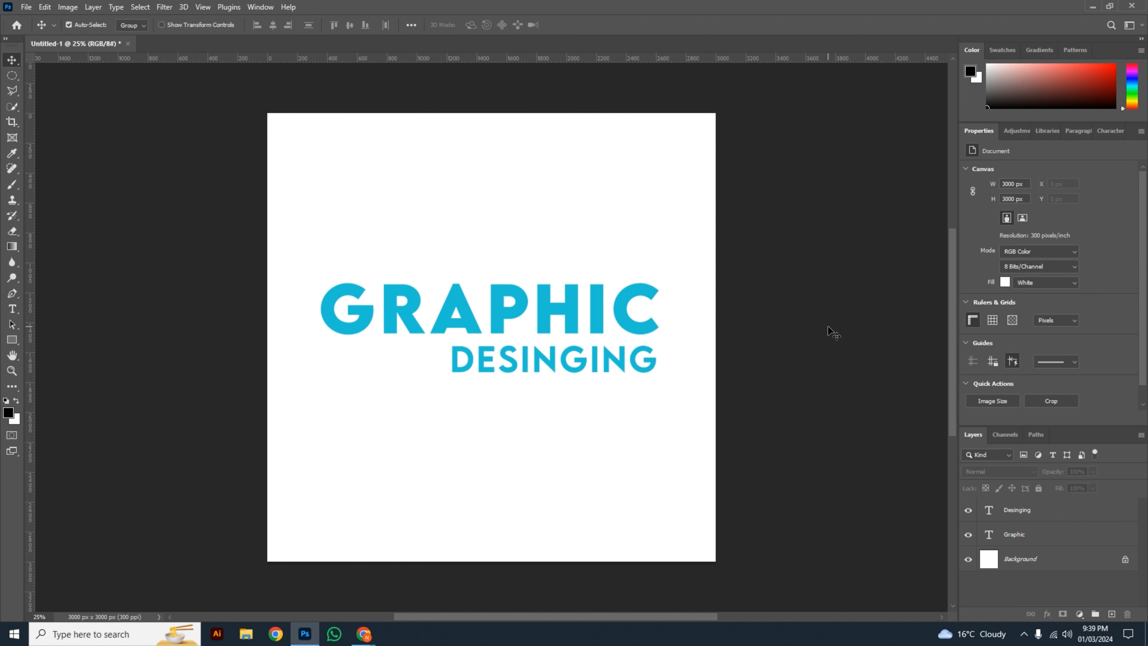
# Step: Try the "DESINGING" text centred beneath "GRAPHIC" and right-aligned directly above it
pyautogui.moveTo(619, 359); pyautogui.dragTo(557, 365)
pyautogui.click(606, 441)
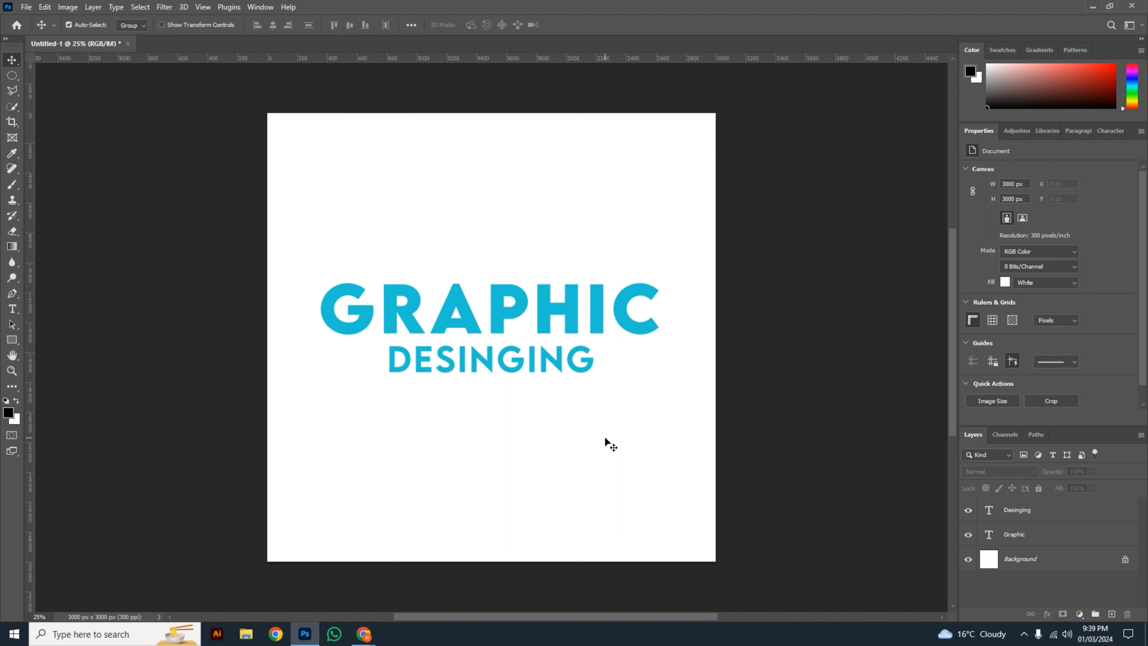
pyautogui.moveTo(530, 368); pyautogui.dragTo(641, 264)
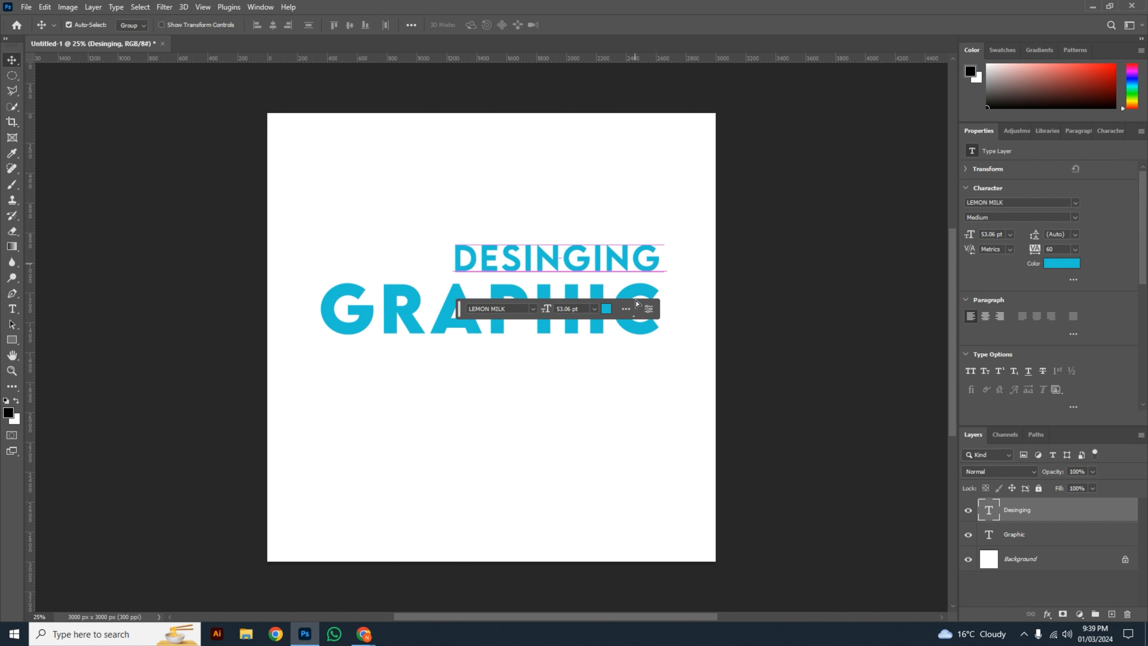
pyautogui.click(643, 388)
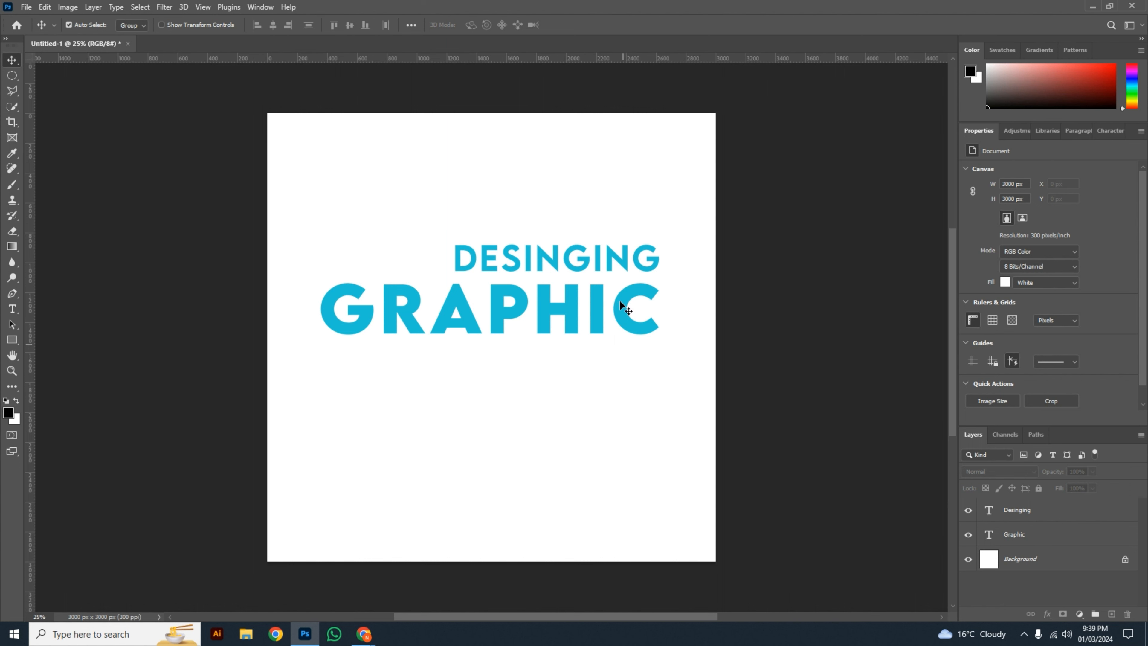
# Step: Move the "DESINGING" text below "GRAPHIC", enlarge it to about 81 pt and centre it there
pyautogui.moveTo(621, 265); pyautogui.dragTo(707, 476)
pyautogui.hotkey('ctrl', 't')
pyautogui.moveTo(669, 392); pyautogui.dragTo(628, 396)
# Step: Scale the "GRAPHIC" text down to about 49 pt and place it left-aligned directly above "DESINGING"
pyautogui.click(628, 320)
pyautogui.hotkey('ctrl', 't')
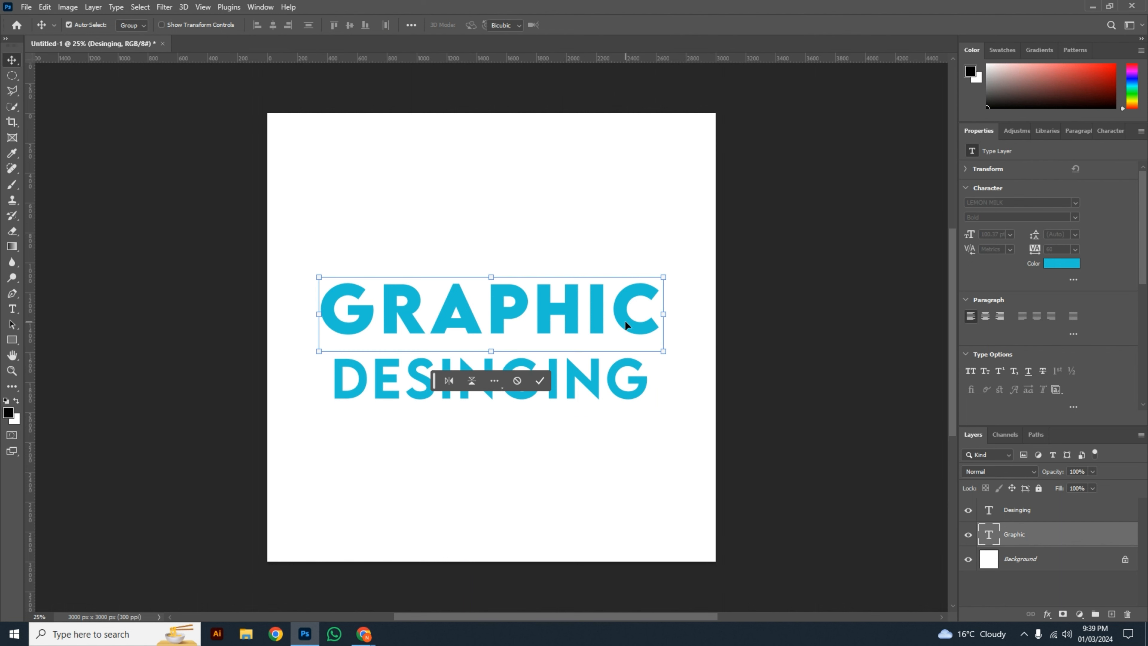
pyautogui.moveTo(661, 353); pyautogui.dragTo(481, 339)
pyautogui.click(517, 459)
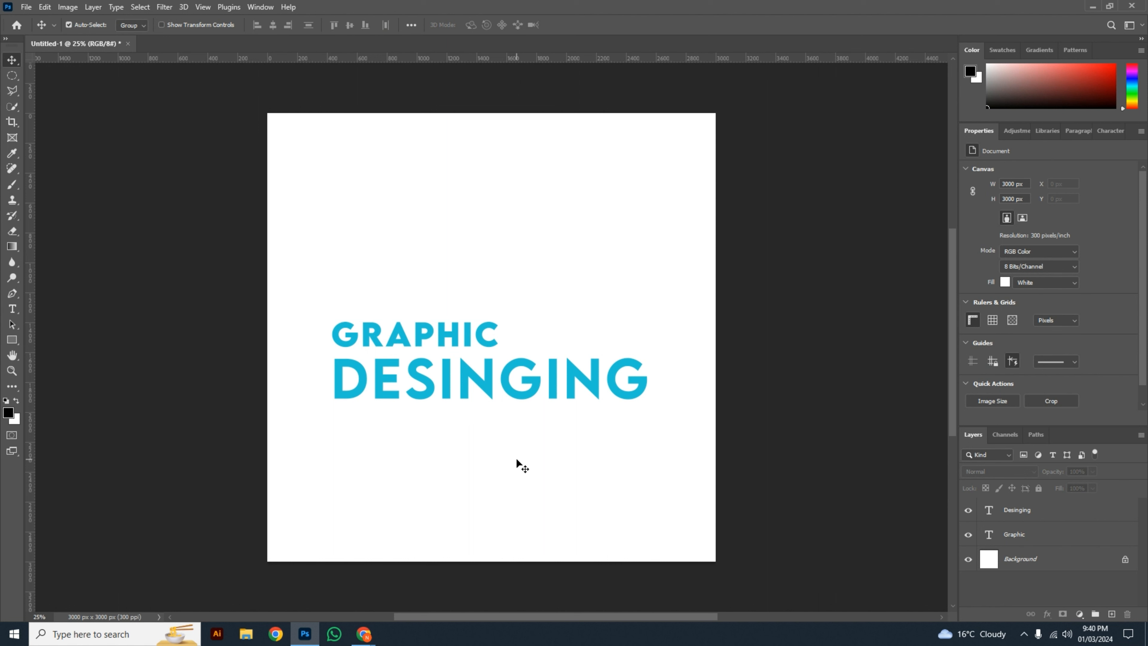
# Step: Rotate the "GRAPHIC" text by -90 degrees and place it vertically just before the first letter of "DESINGING"
pyautogui.moveTo(456, 338); pyautogui.dragTo(413, 212)
pyautogui.hotkey('ctrl', 't')
pyautogui.moveTo(377, 298); pyautogui.dragTo(310, 426)
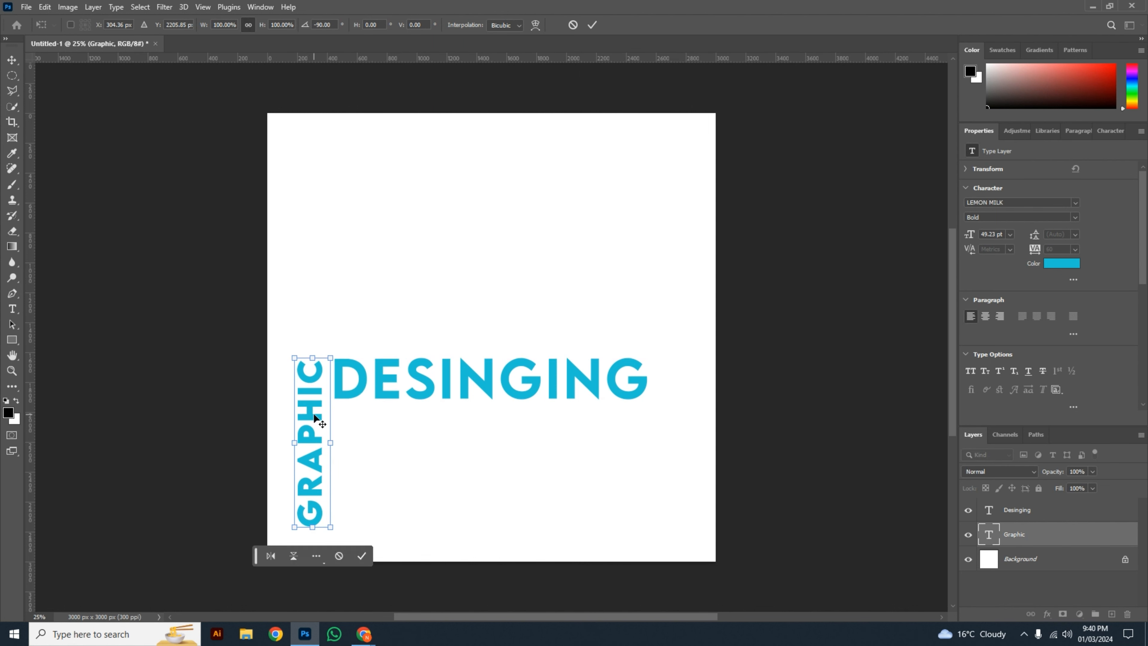
pyautogui.click(474, 430)
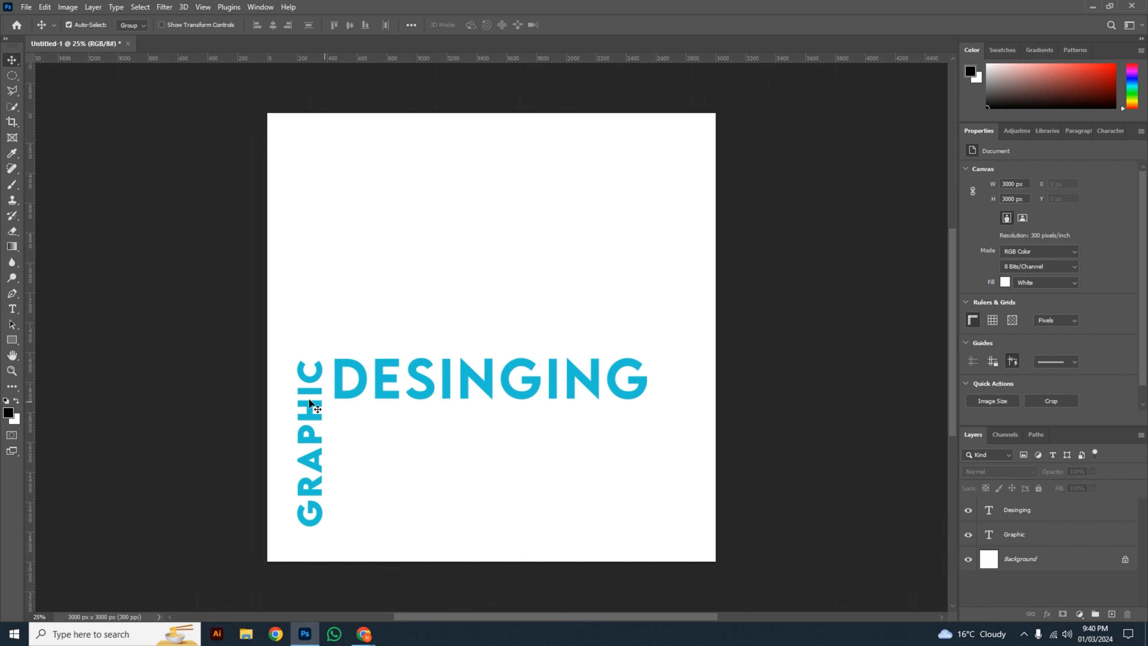
# Step: Rotate the "GRAPHIC" text back to horizontal and place it right-aligned directly beneath "DESINGING"
pyautogui.moveTo(313, 397); pyautogui.dragTo(465, 194)
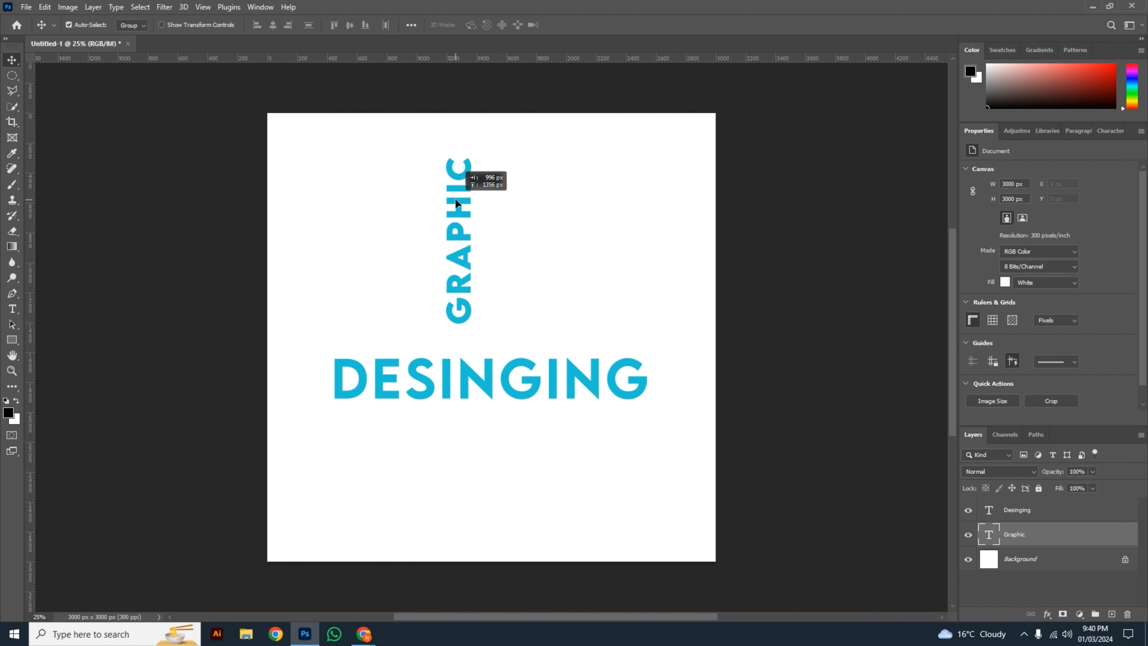
pyautogui.hotkey('ctrl', 't')
pyautogui.moveTo(491, 153); pyautogui.dragTo(605, 432)
pyautogui.press('Return')
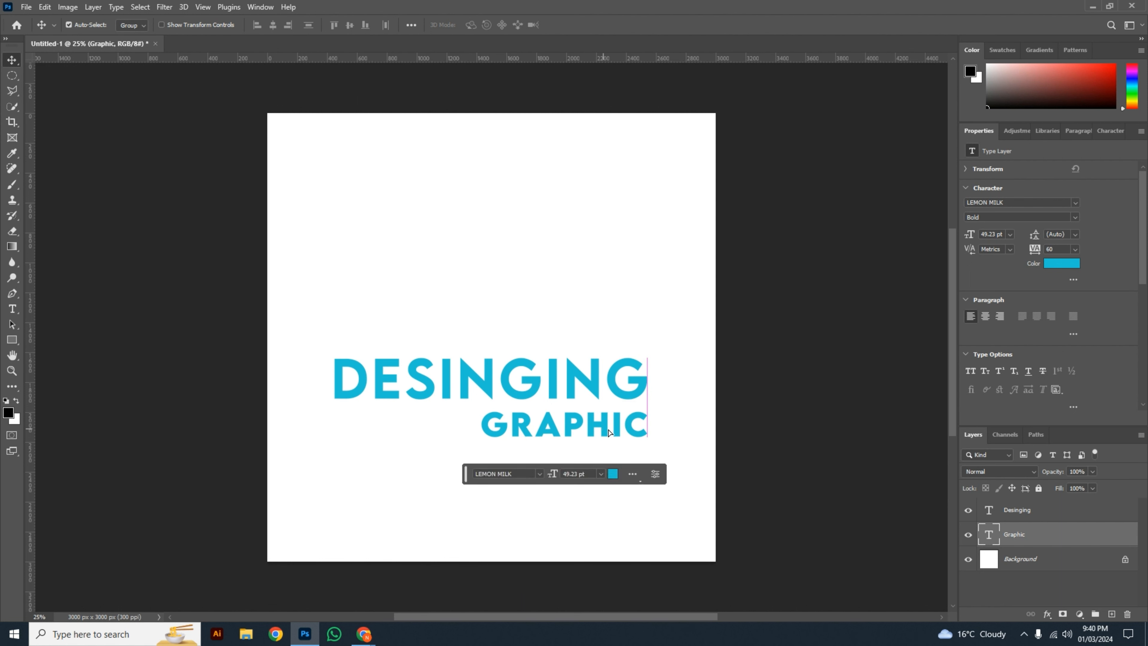
pyautogui.click(685, 367)
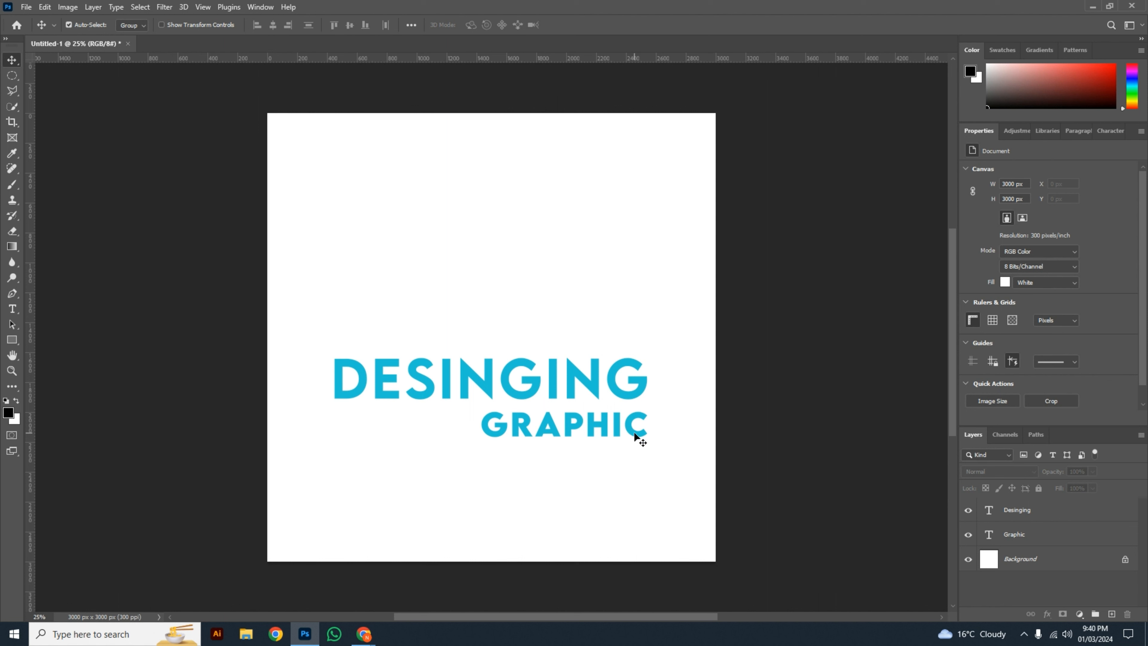
# Step: Try the "GRAPHIC" text at different ends above and below "DESINGING", finishing with it left-aligned directly above
pyautogui.moveTo(640, 432); pyautogui.dragTo(483, 341)
pyautogui.click(546, 456)
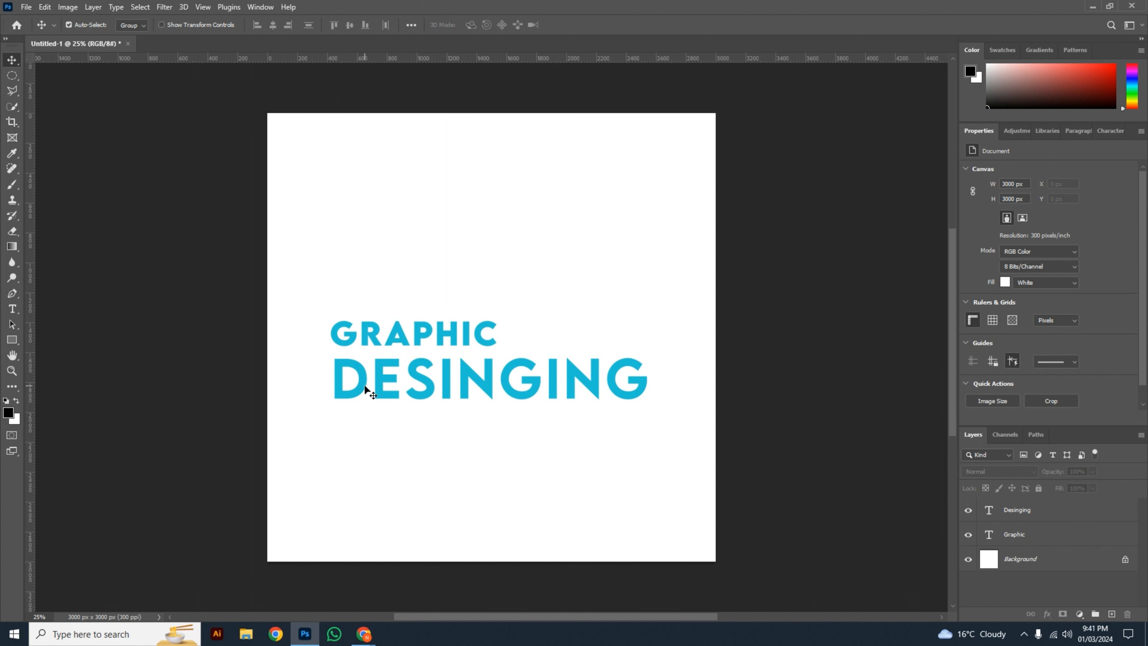
pyautogui.moveTo(397, 334); pyautogui.dragTo(546, 433)
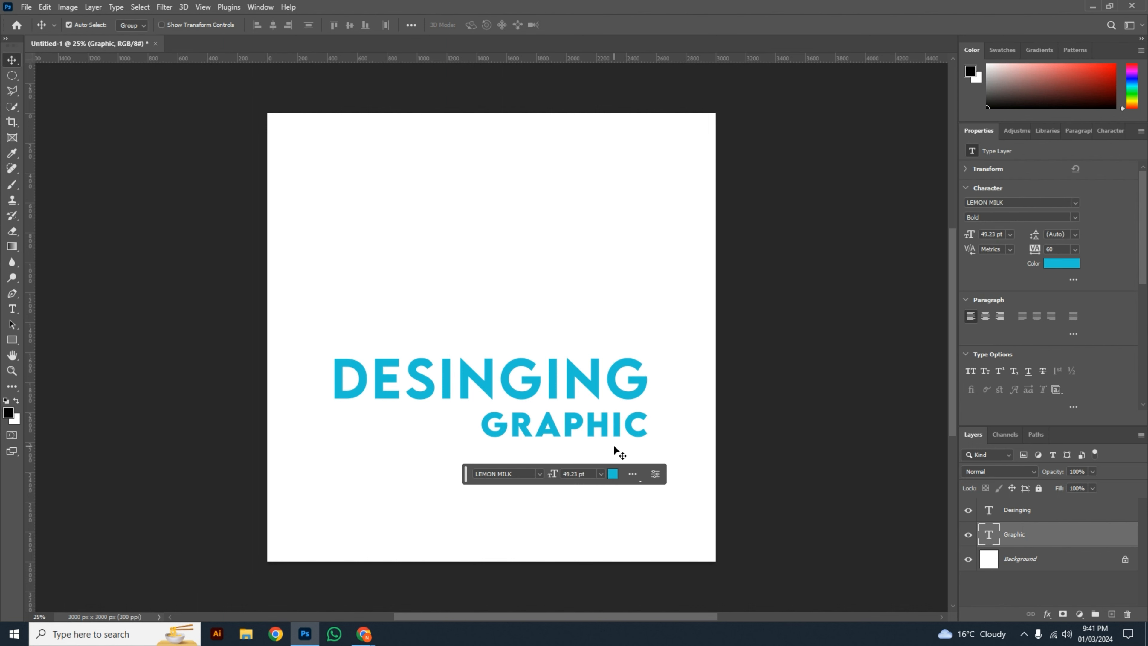
pyautogui.moveTo(595, 434); pyautogui.dragTo(445, 435)
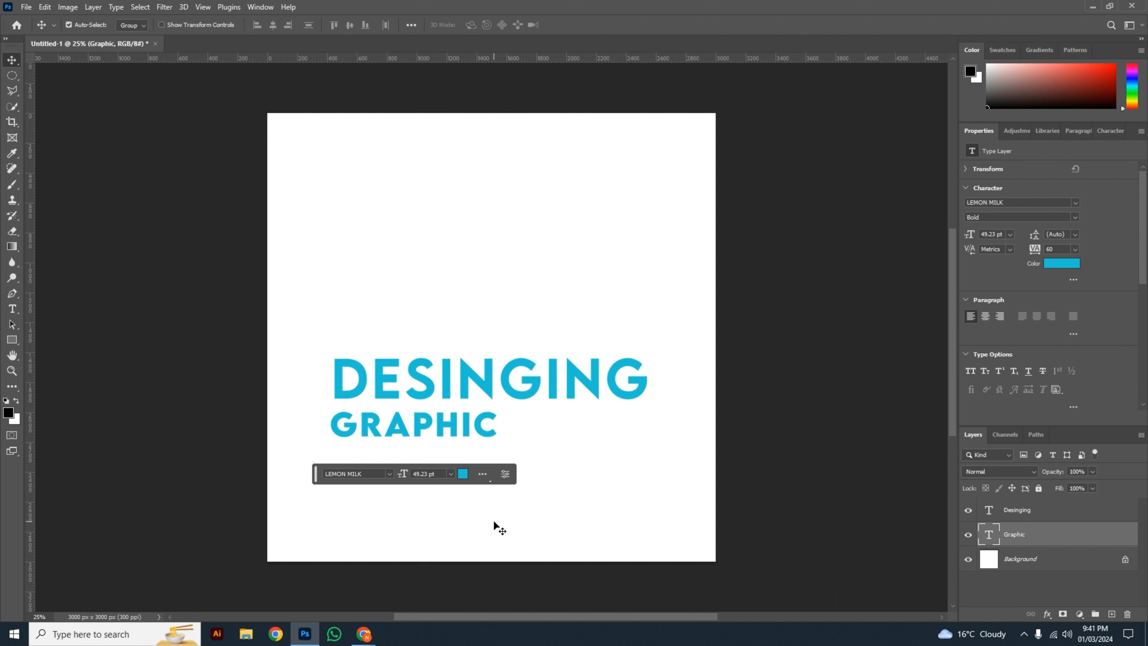
pyautogui.moveTo(482, 428); pyautogui.dragTo(623, 341)
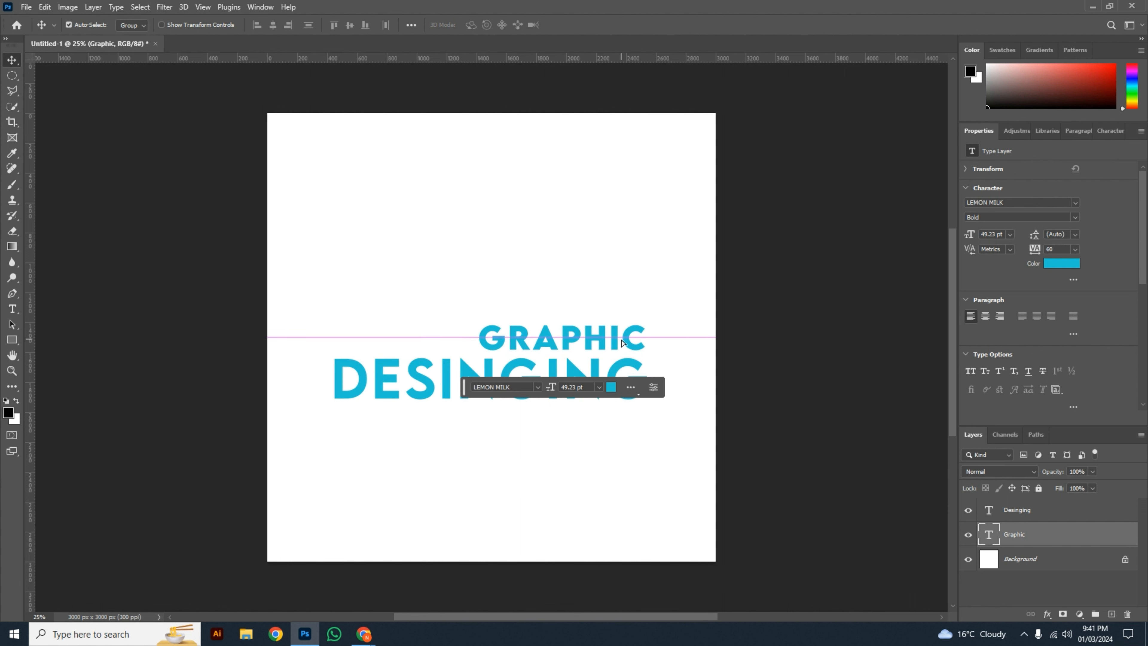
pyautogui.click(541, 457)
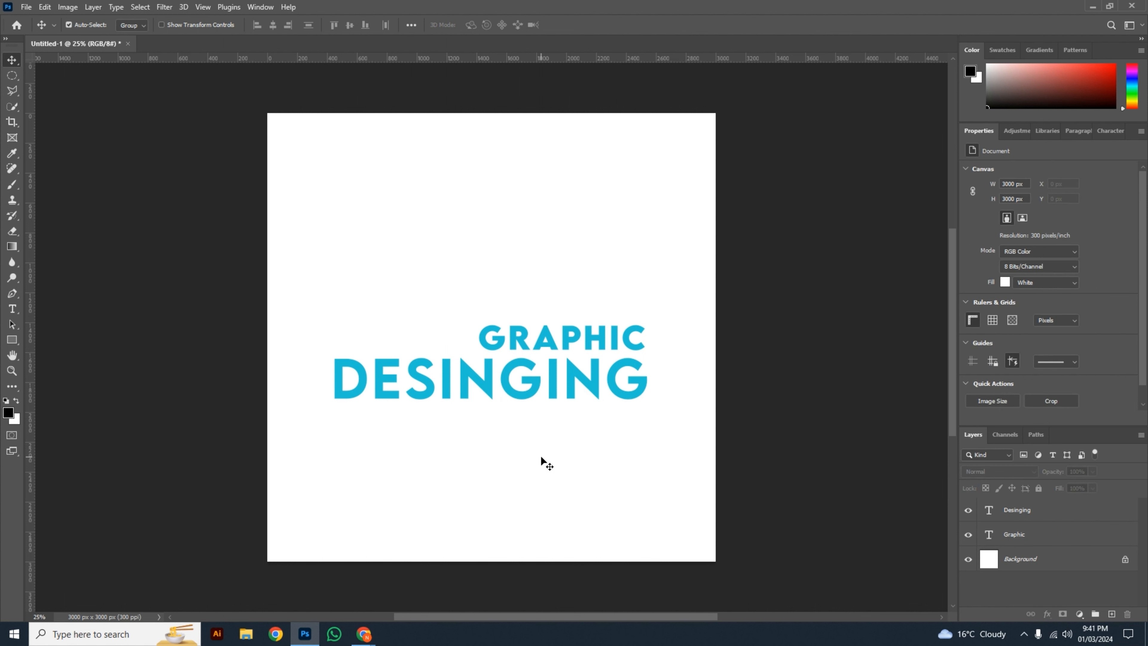
pyautogui.moveTo(543, 345); pyautogui.dragTo(394, 338)
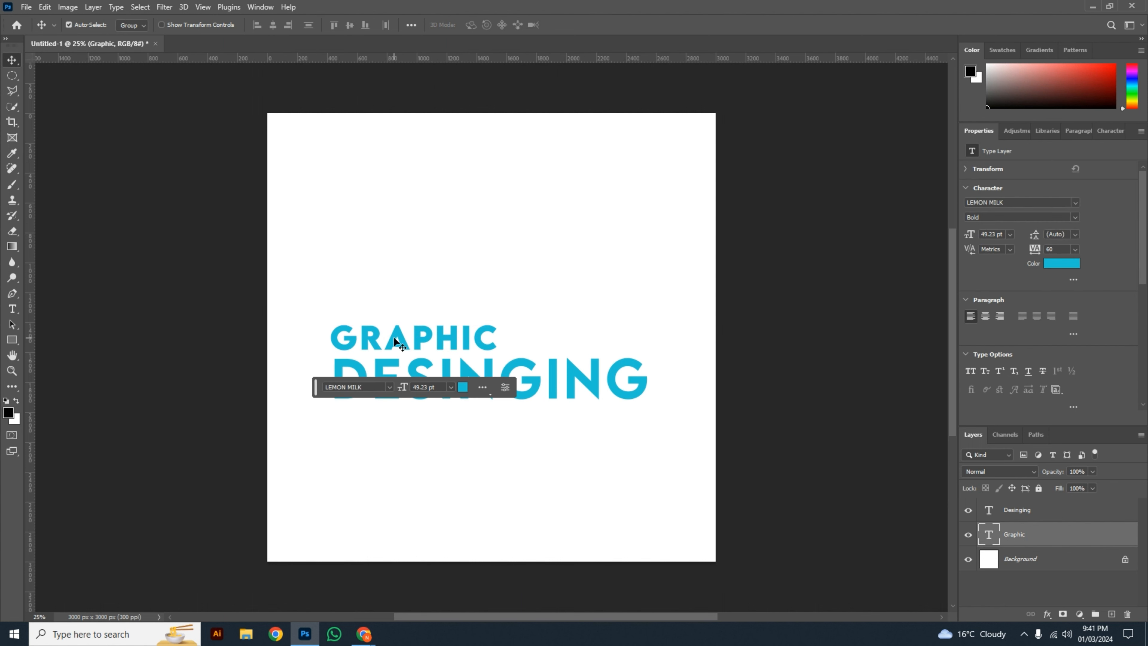
pyautogui.click(572, 427)
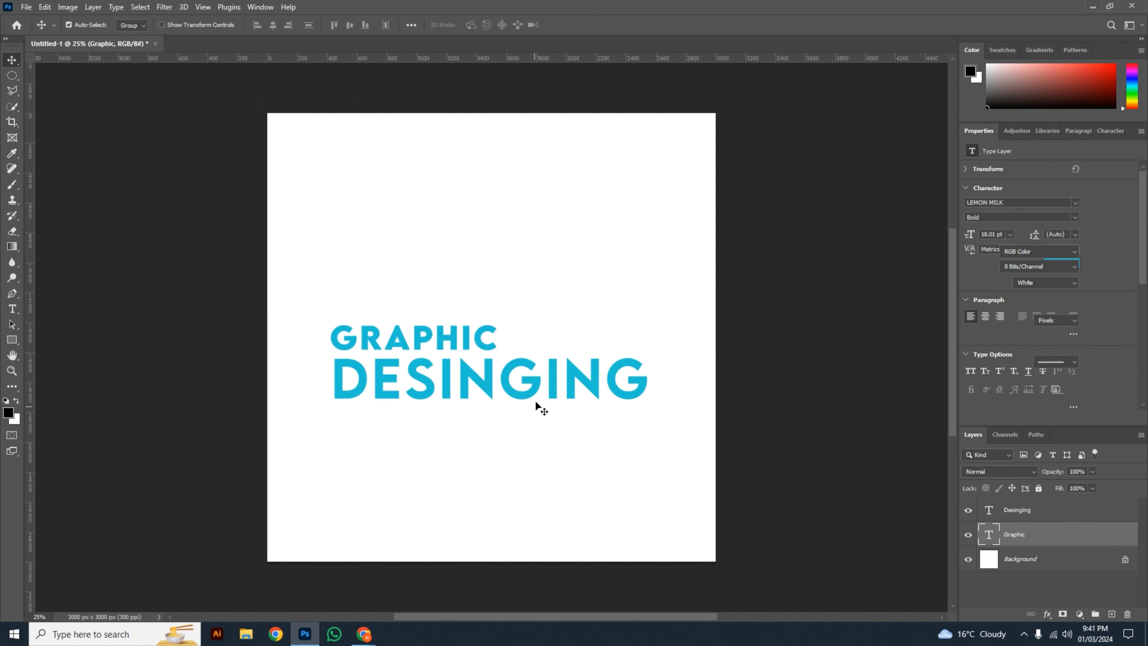
pyautogui.click(557, 396)
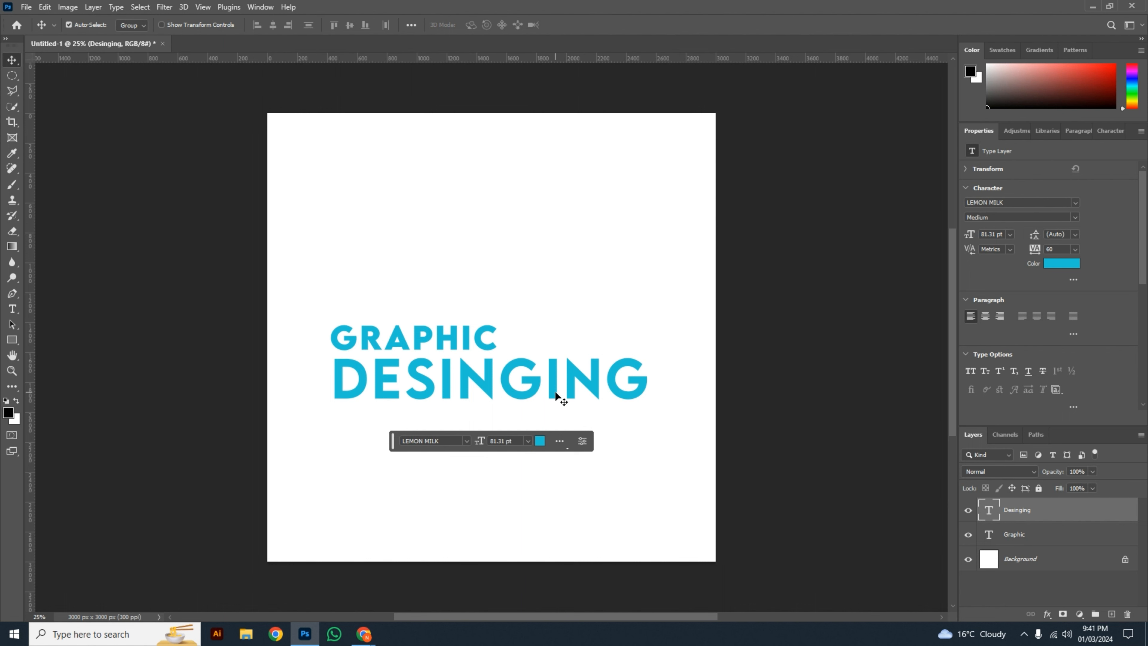
pyautogui.click(742, 458)
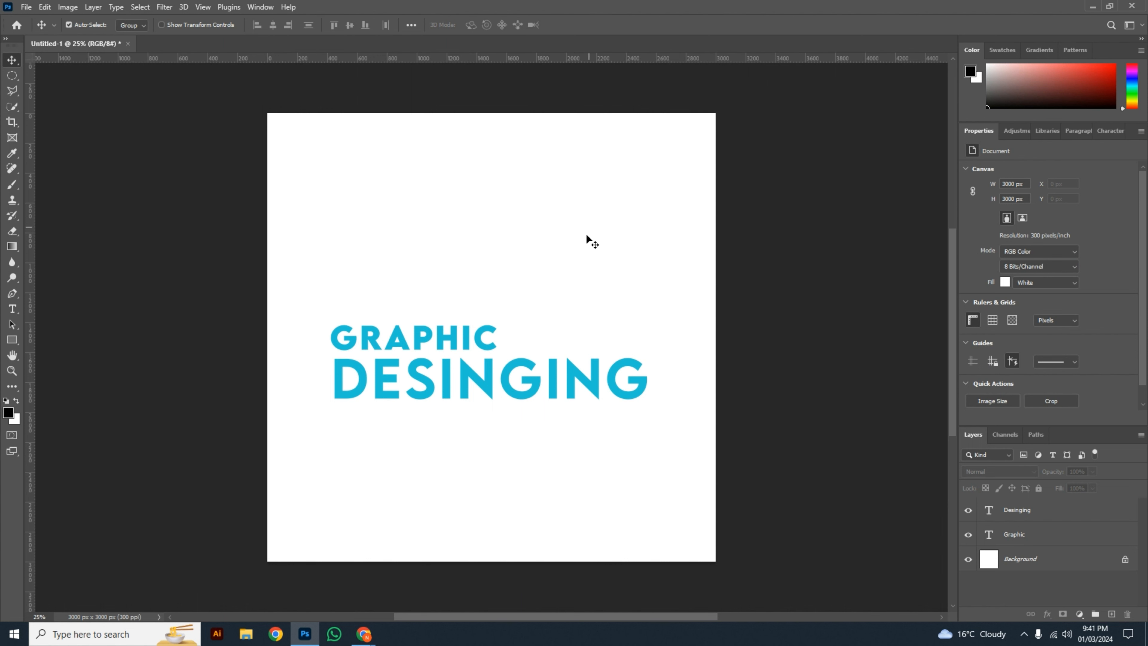
# Step: Delete both text layers and start a new text line in the upper left part of the empty canvas
pyautogui.moveTo(586, 286); pyautogui.dragTo(400, 449)
pyautogui.press('Delete')
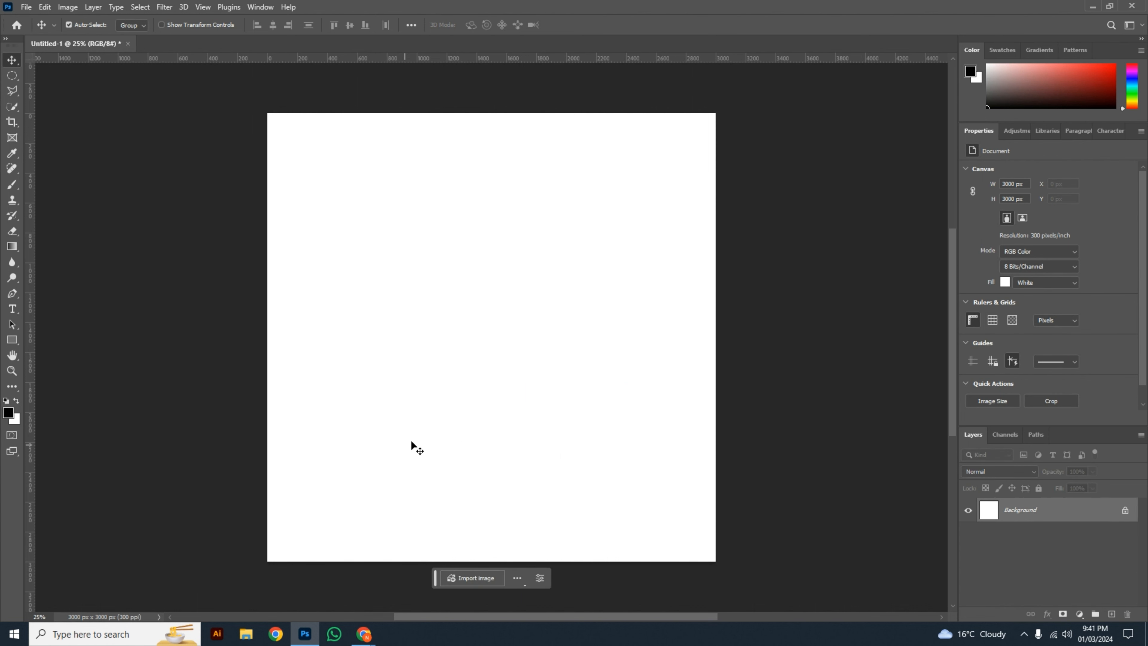
pyautogui.press('t')
pyautogui.click(353, 292)
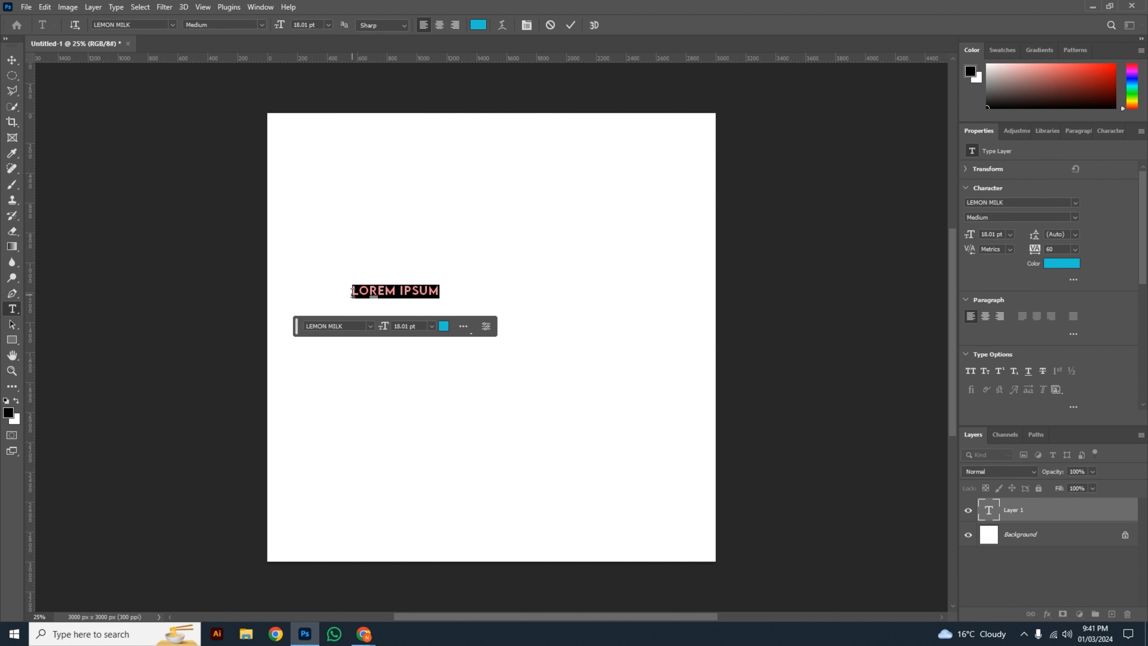
pyautogui.write('GRAPHIC')
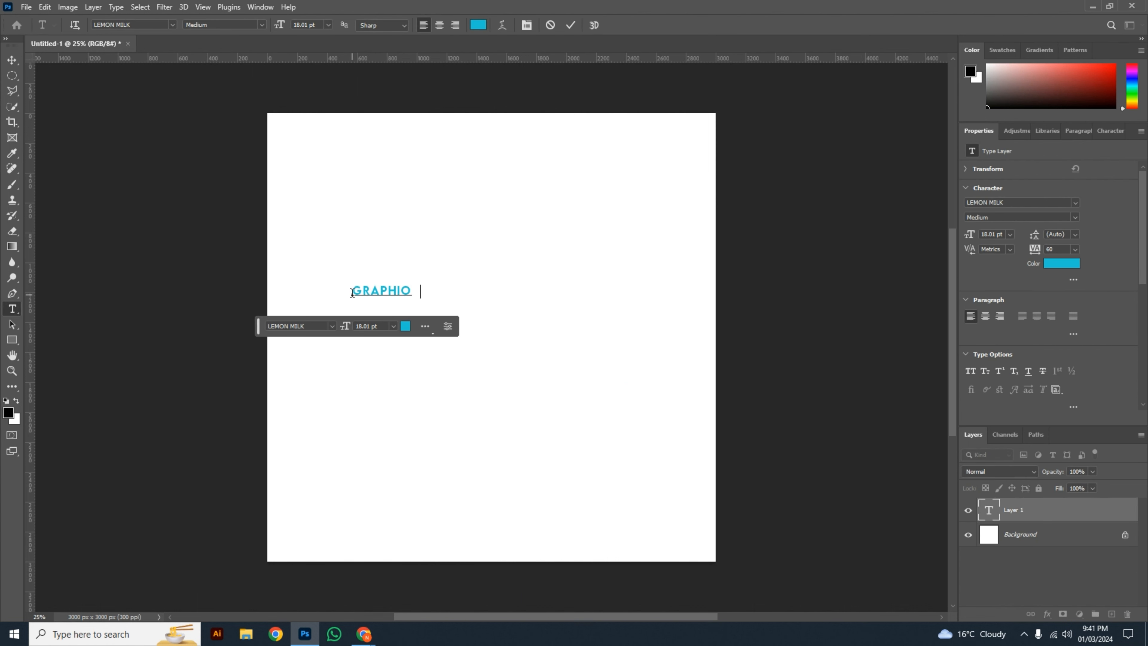
pyautogui.press('BackSpace')
pyautogui.press('BackSpace')
pyautogui.press('BackSpace')
pyautogui.press('BackSpace')
pyautogui.press('BackSpace')
pyautogui.press('BackSpace')
pyautogui.press('BackSpace')
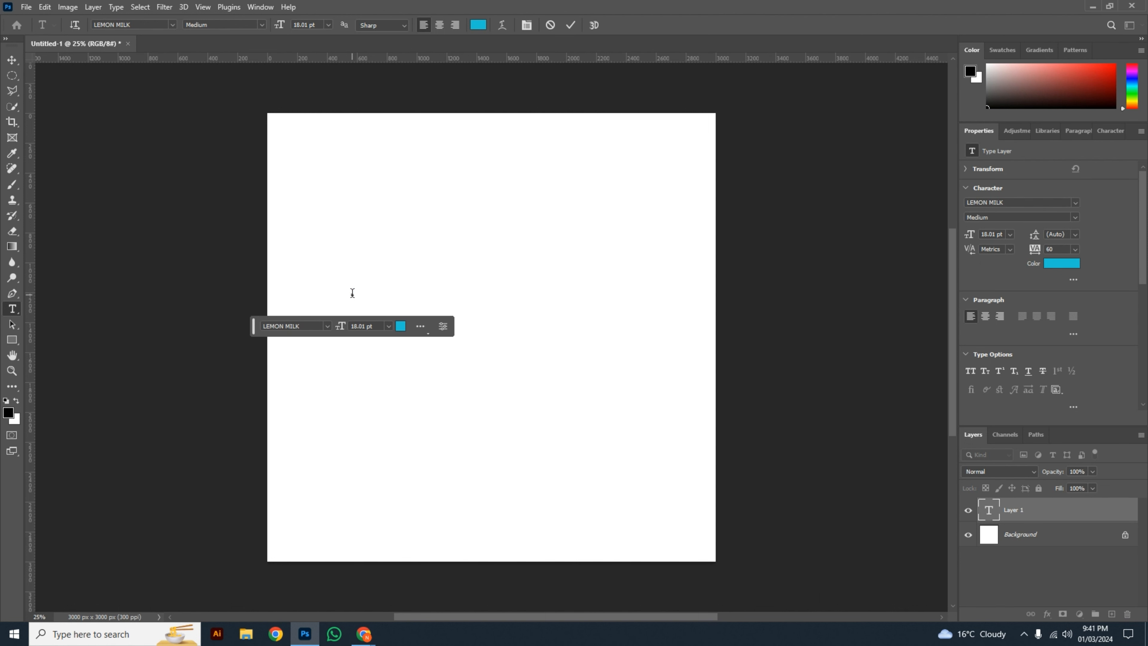
# Step: Enter "A BOOK" as the new text and commit it
pyautogui.write('A BOO')
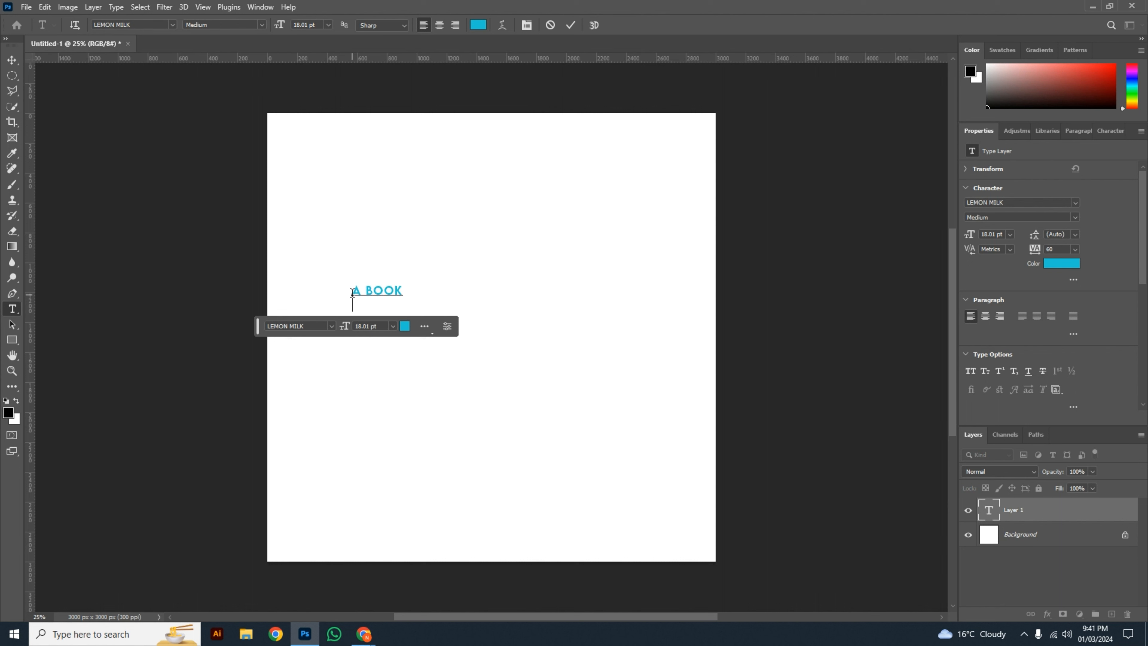
pyautogui.hotkey('ctrl', 'Return')
pyautogui.press('v')
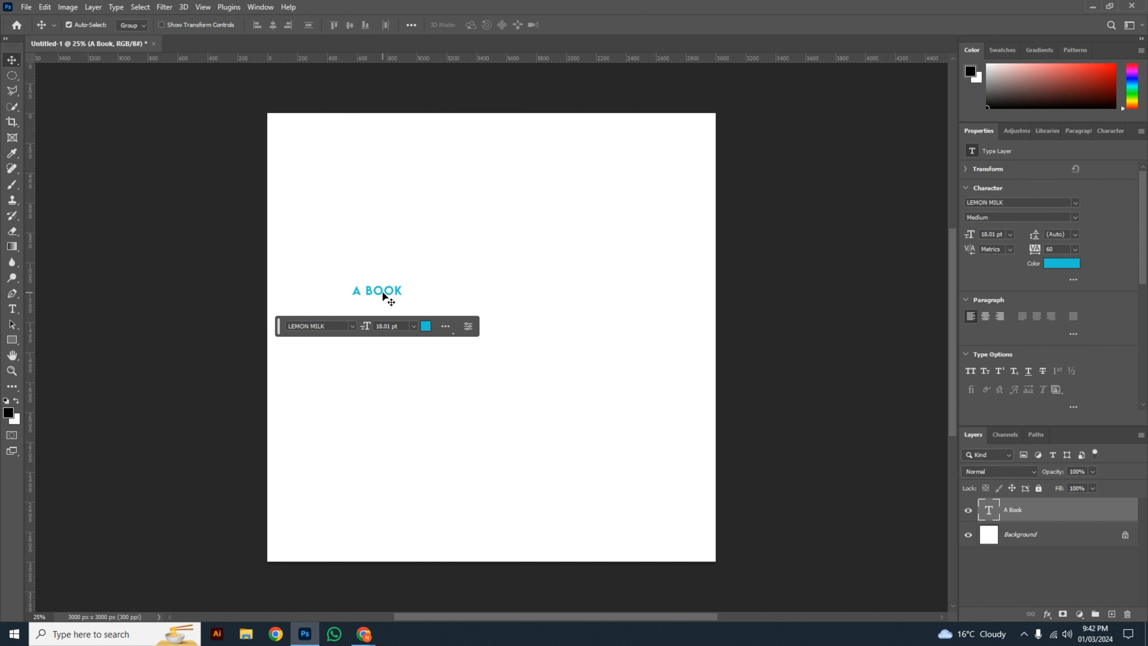
# Step: Scale the "A BOOK" text up to about 124 pt and centre it horizontally on the canvas
pyautogui.hotkey('ctrl', 't')
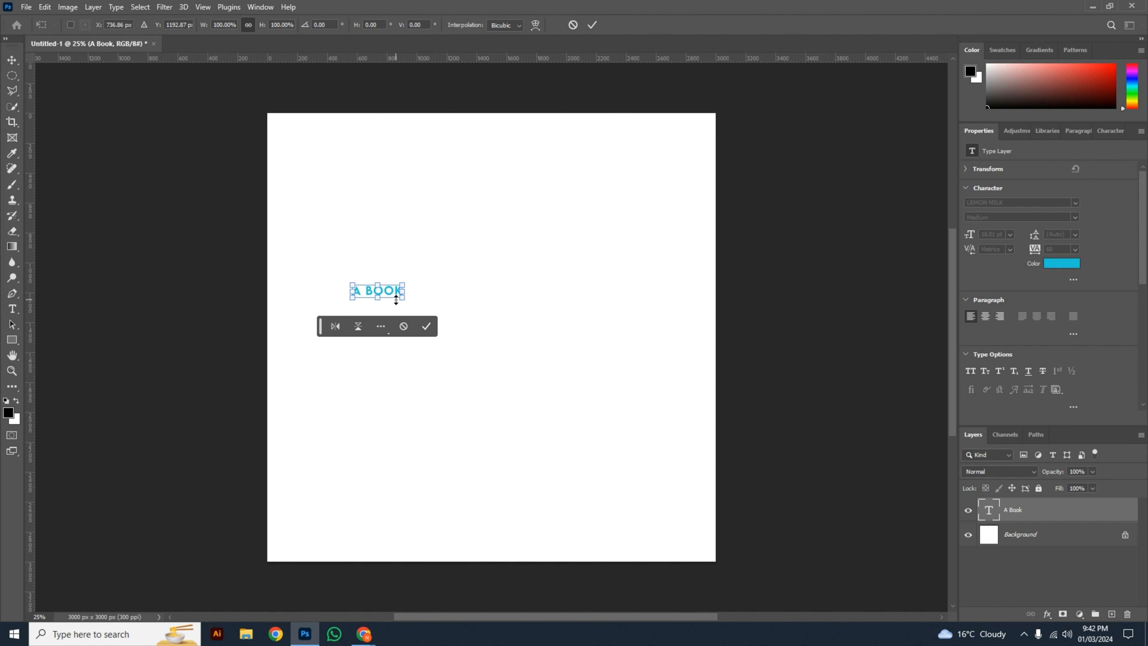
pyautogui.moveTo(403, 300); pyautogui.dragTo(673, 473)
pyautogui.press('Return')
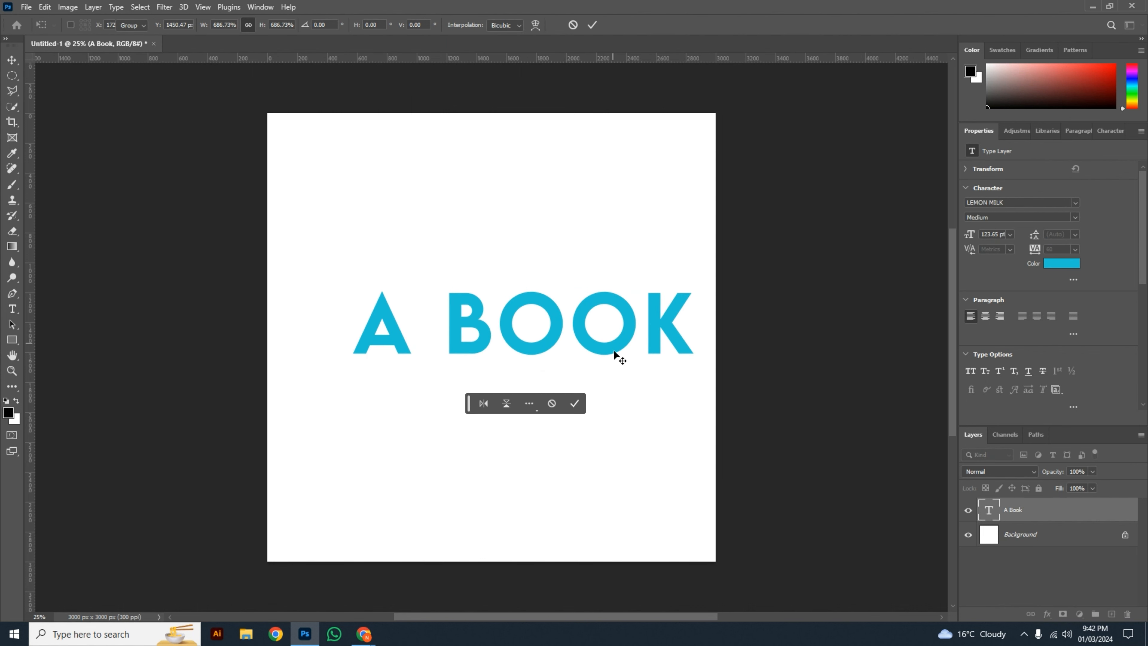
pyautogui.moveTo(606, 352); pyautogui.dragTo(568, 353)
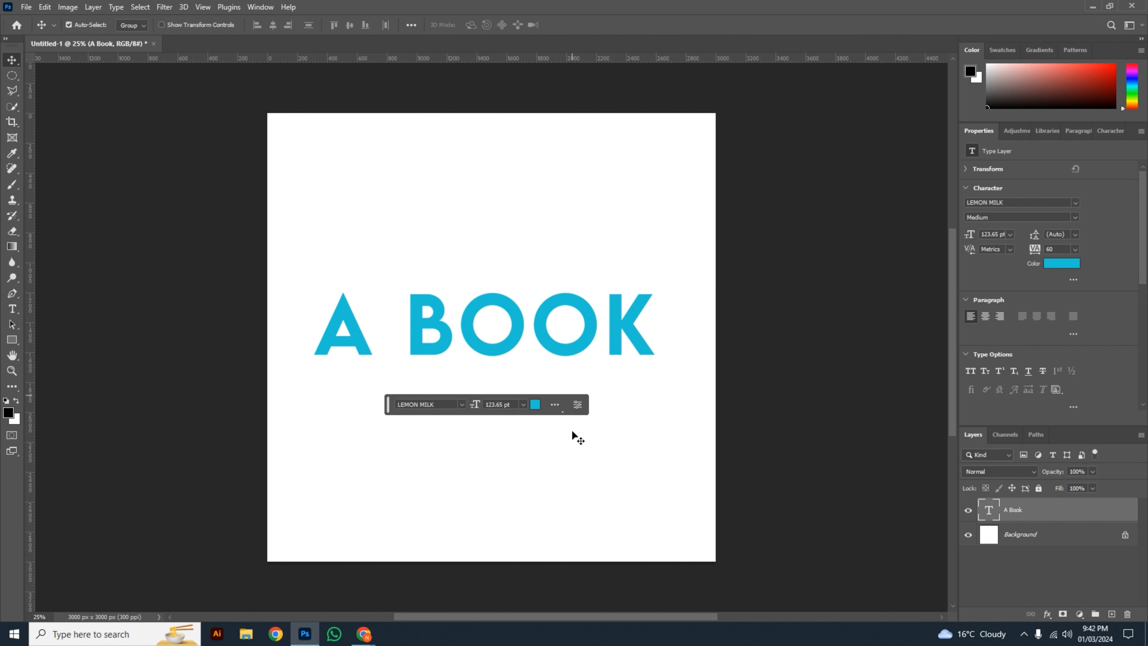
pyautogui.click(632, 440)
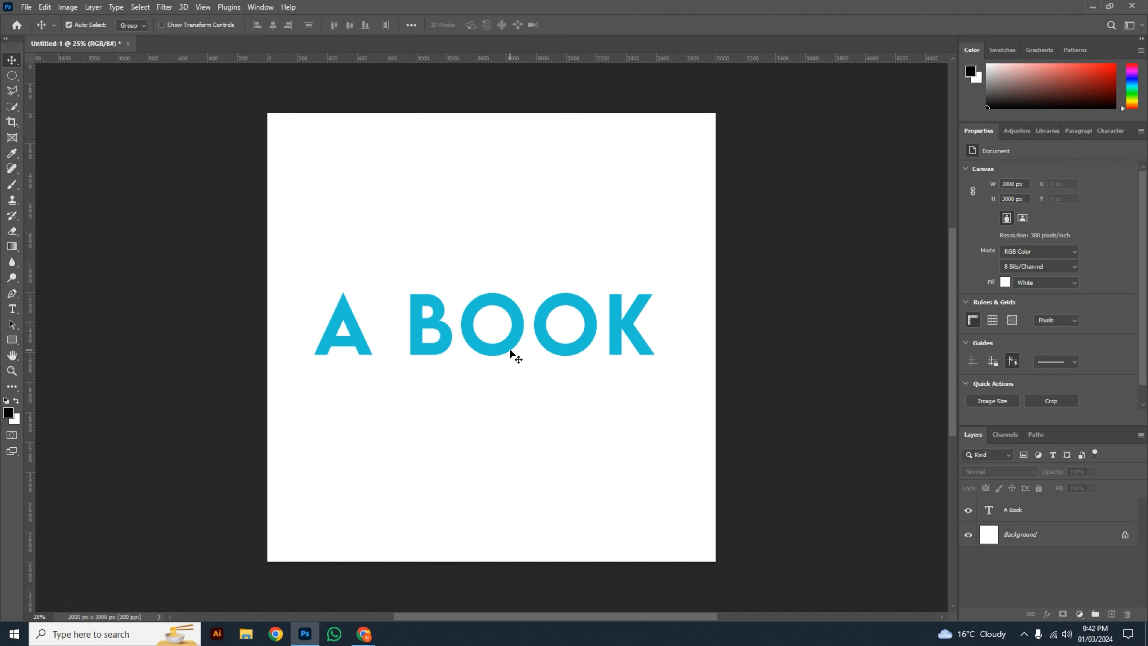
# Step: Replace the space in "A BOOK" with a line break so "BOOK" sits on a second line
pyautogui.doubleClick(409, 324)
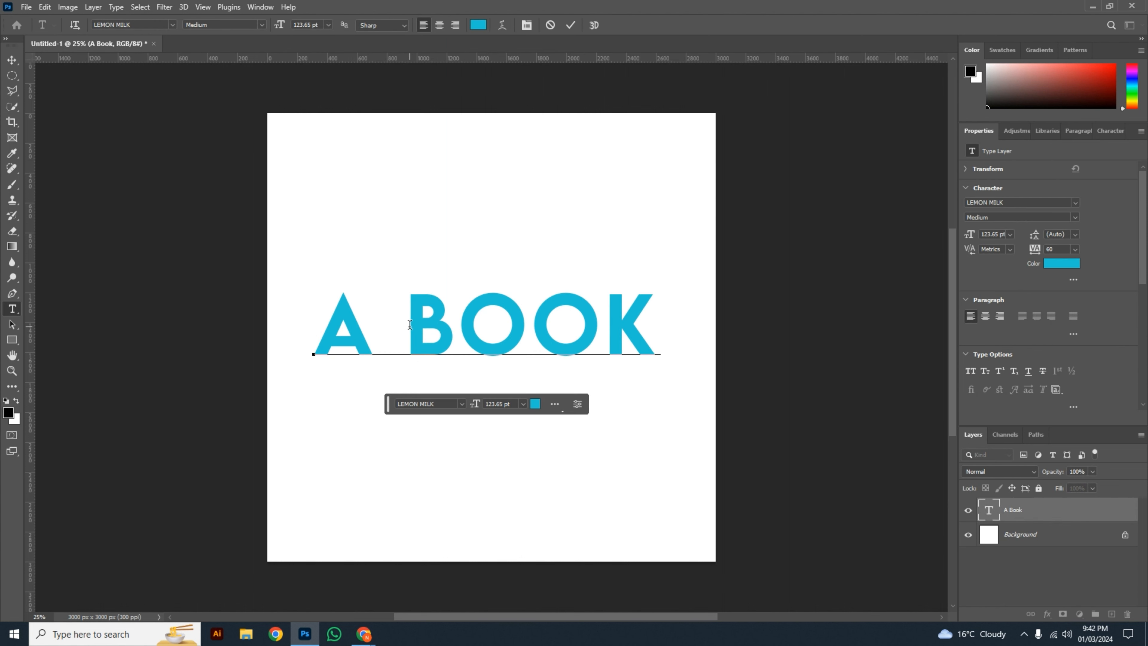
pyautogui.press('BackSpace')
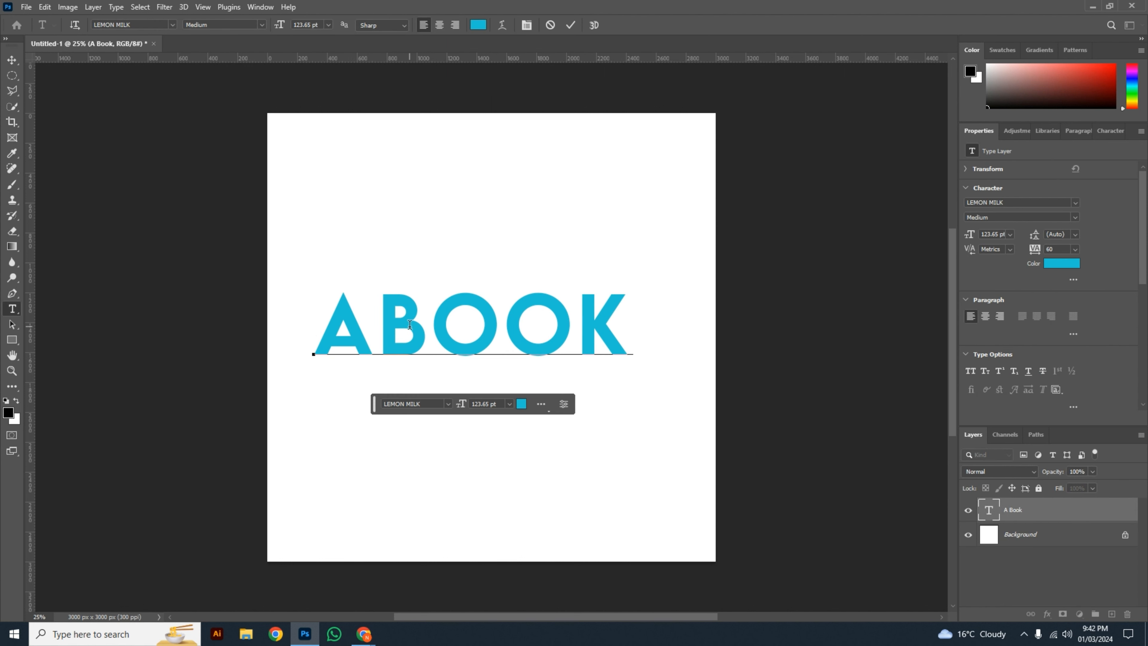
pyautogui.press('Return')
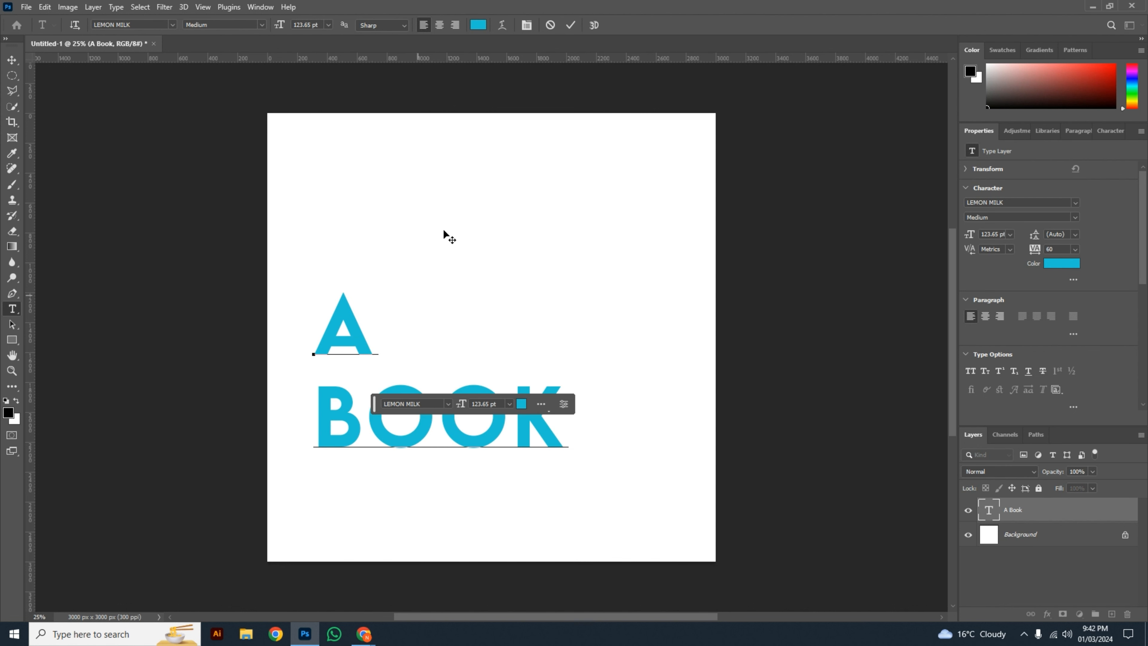
# Step: Commit the line break and move the two-line "A BOOK" text up and to the right, nearer the canvas centre
pyautogui.click(568, 28)
pyautogui.press('v')
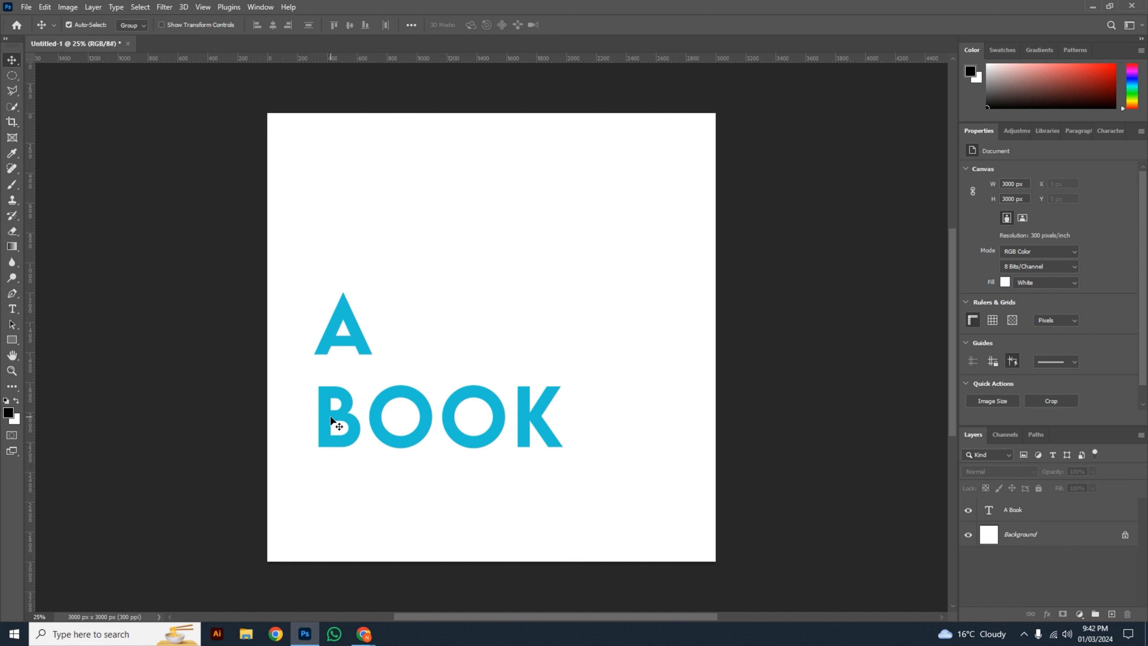
pyautogui.moveTo(330, 416); pyautogui.dragTo(363, 362)
pyautogui.moveTo(439, 479); pyautogui.dragTo(571, 516)
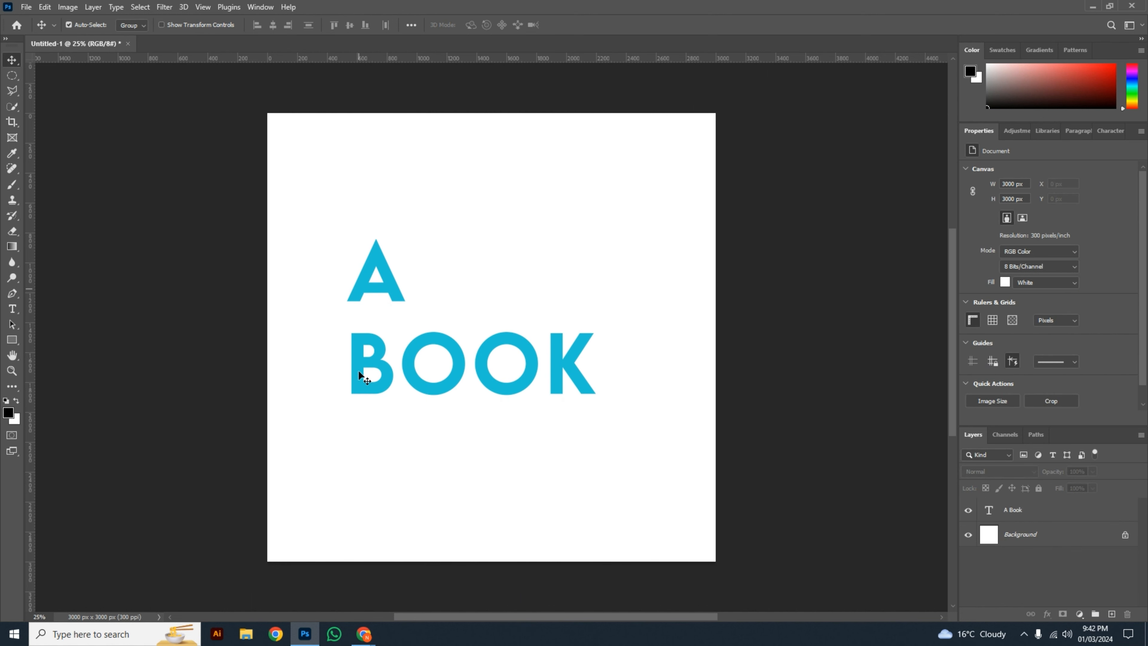
pyautogui.click(460, 375)
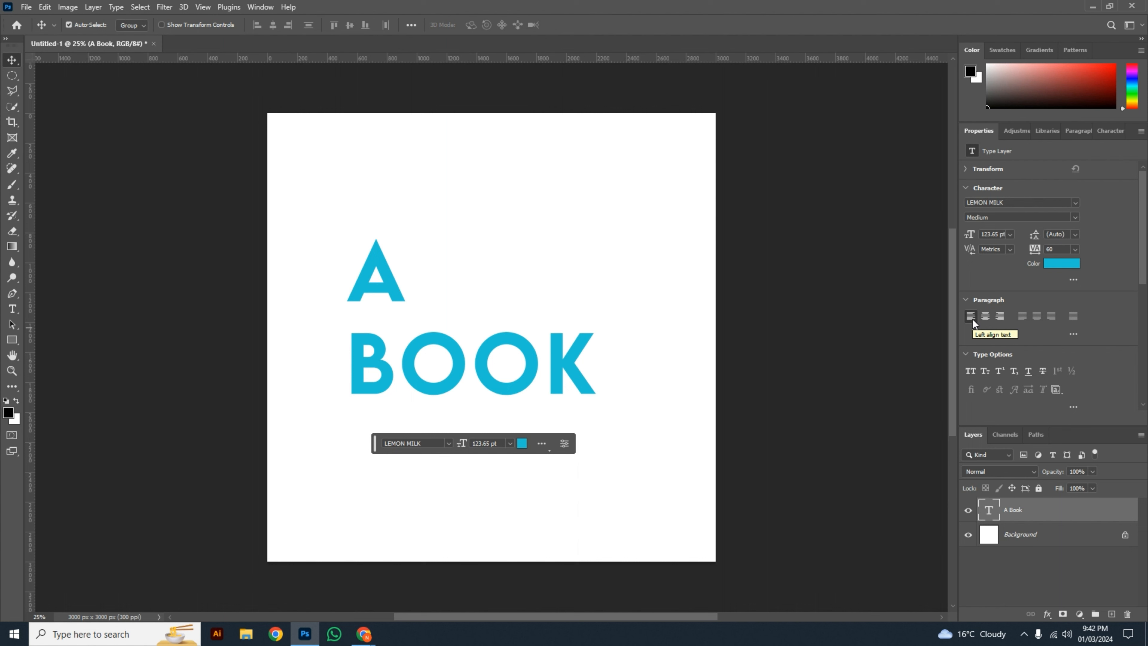
pyautogui.click(725, 332)
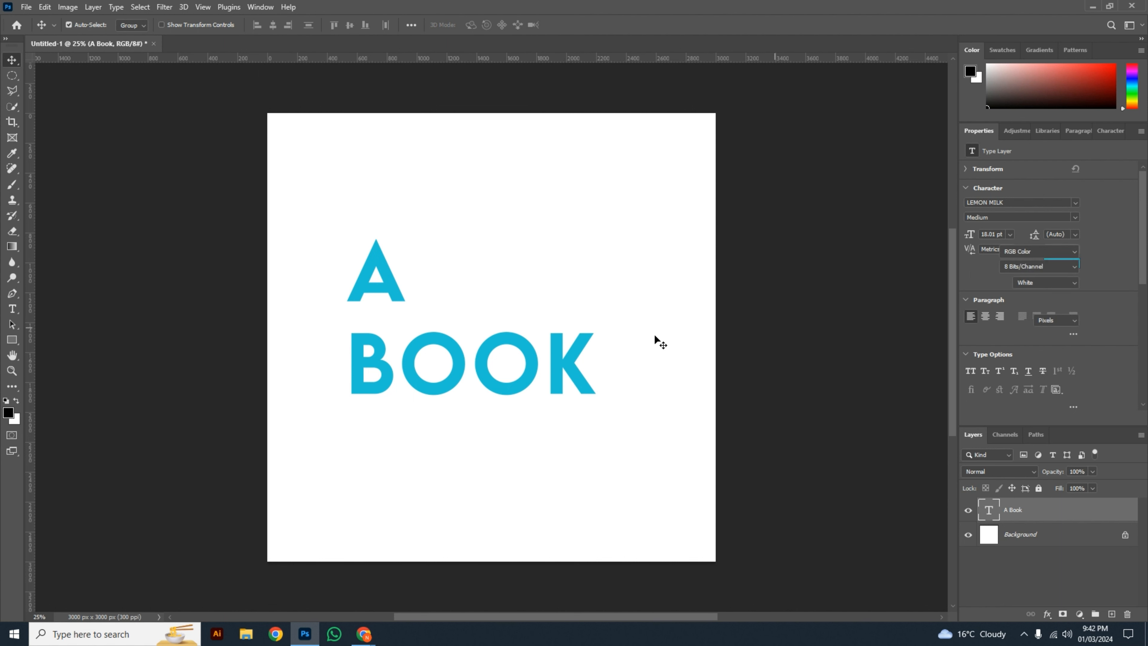
# Step: Centre-align both lines of the "A BOOK" text and move it back to around the middle of the canvas
pyautogui.click(567, 362)
pyautogui.doubleClick(567, 360)
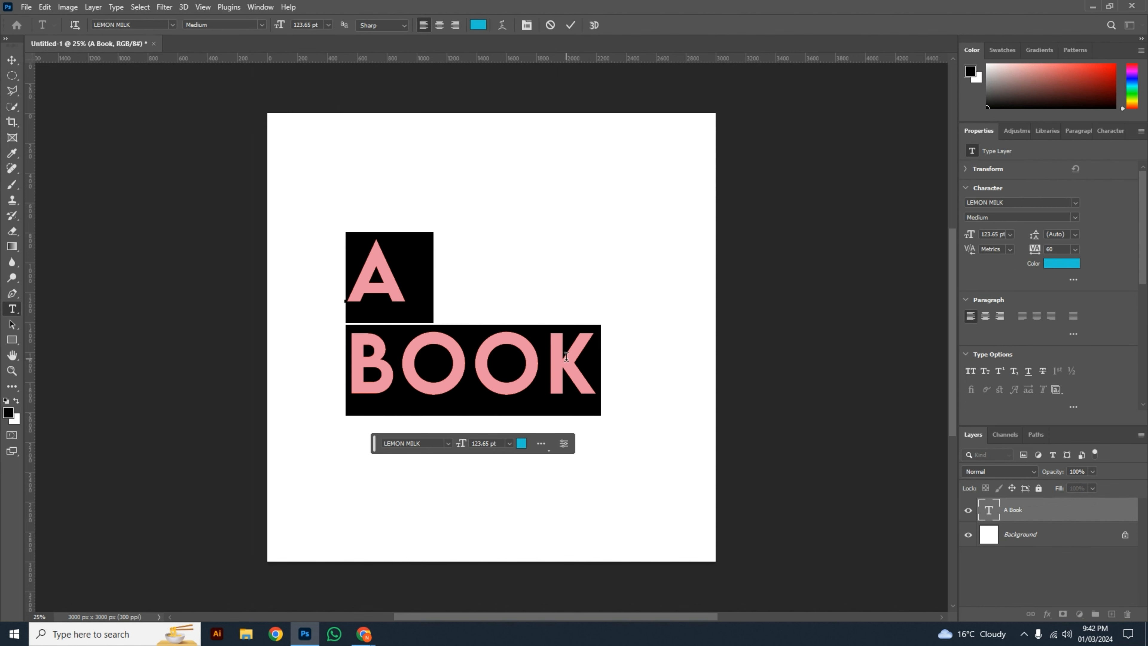
pyautogui.click(437, 28)
pyautogui.hotkey('ctrl', 'Return')
pyautogui.press('v')
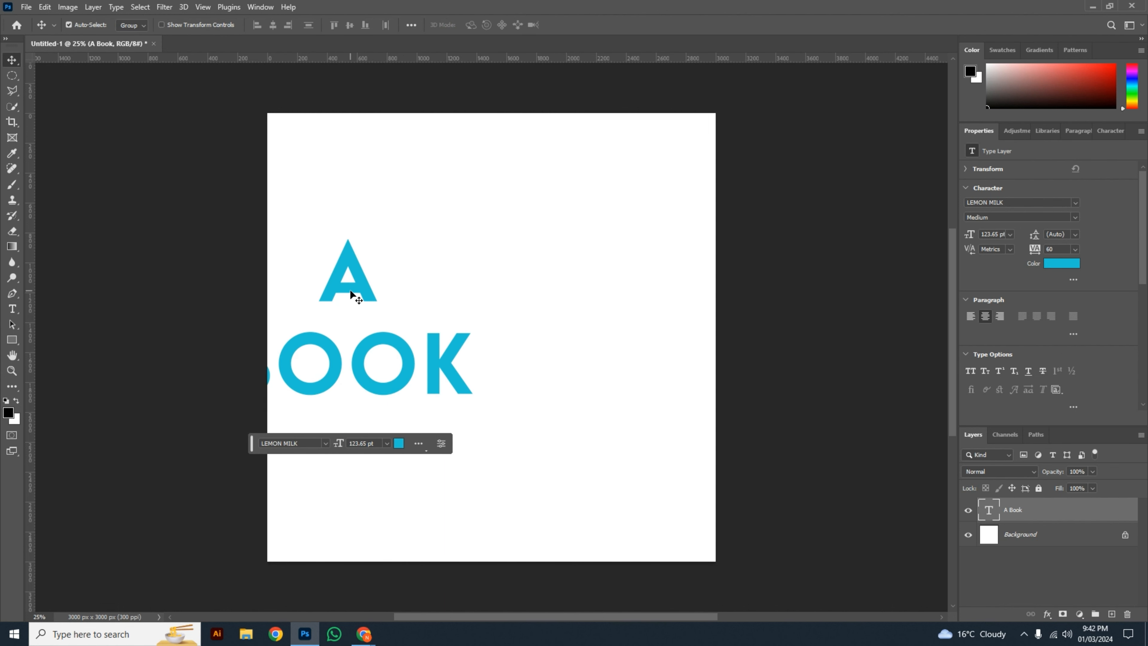
pyautogui.moveTo(354, 293); pyautogui.dragTo(489, 297)
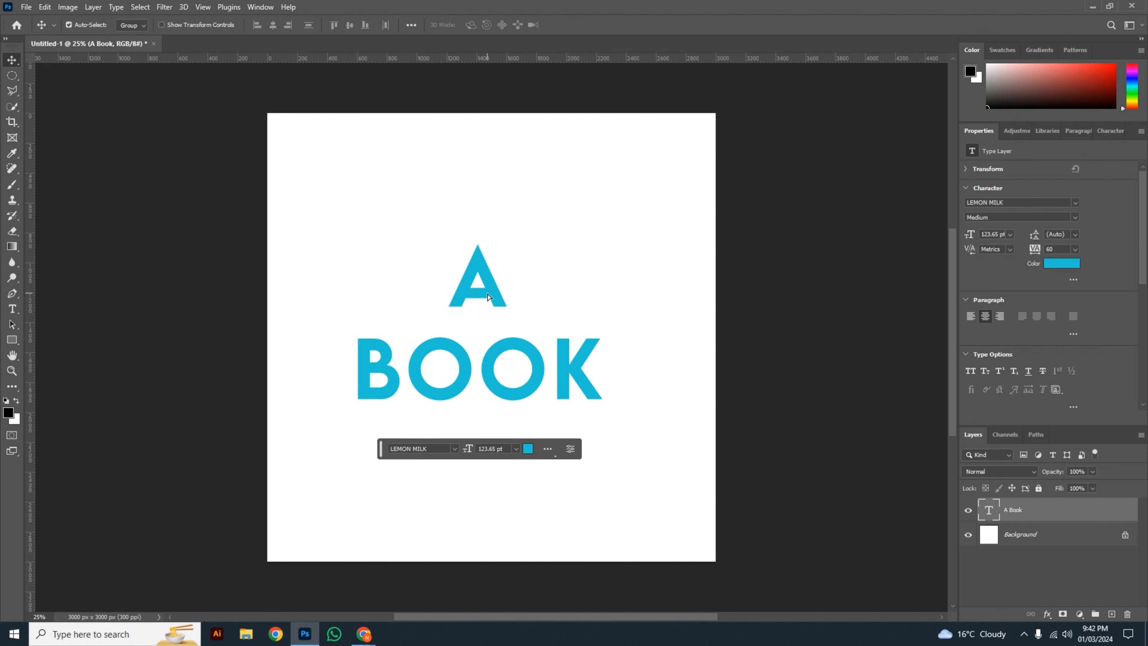
pyautogui.click(670, 294)
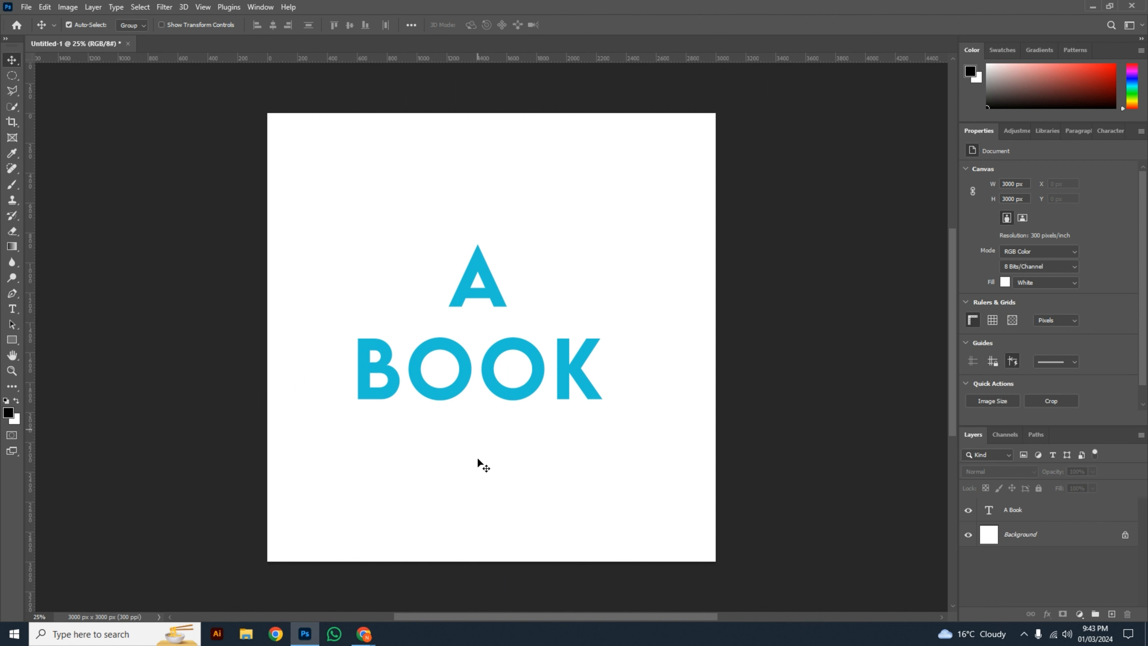
# Step: Right-align both lines of the "A BOOK" text and move it right so the whole text lies within the canvas
pyautogui.click(495, 289)
pyautogui.doubleClick(495, 289)
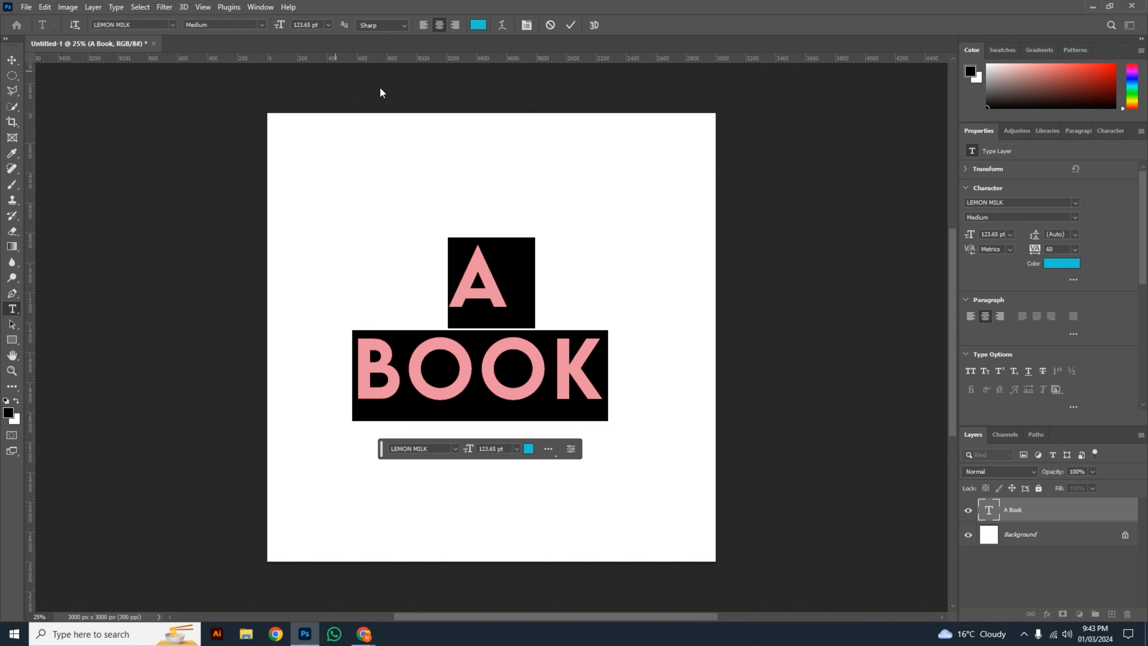
pyautogui.click(1003, 319)
pyautogui.click(570, 24)
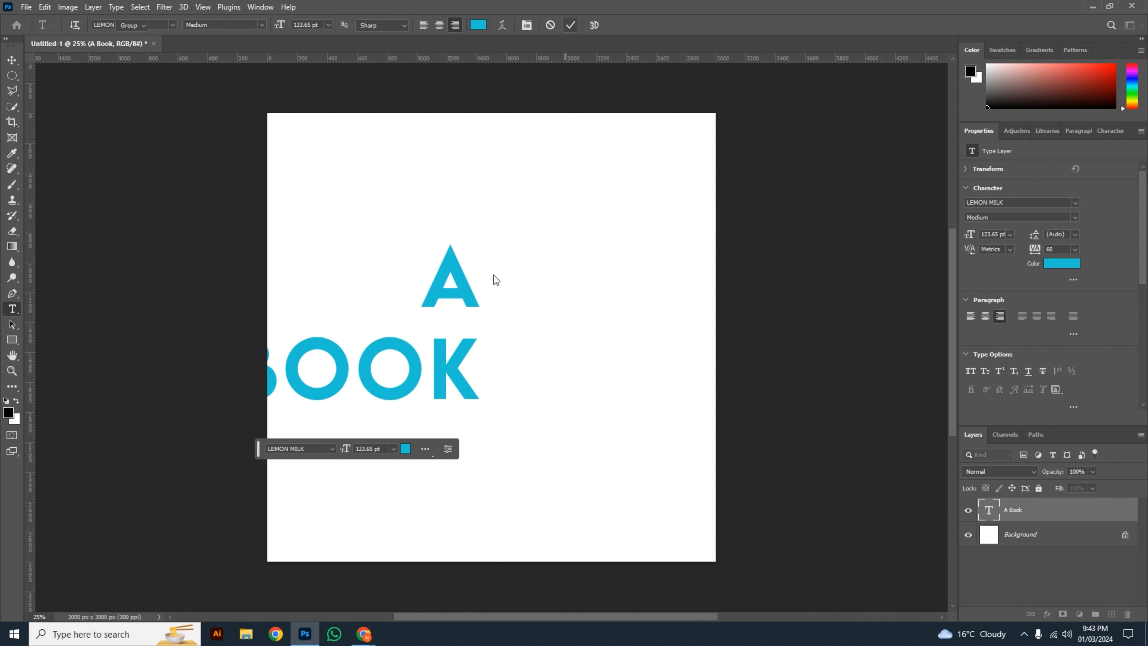
pyautogui.press('v')
pyautogui.moveTo(469, 306); pyautogui.dragTo(592, 304)
pyautogui.click(628, 475)
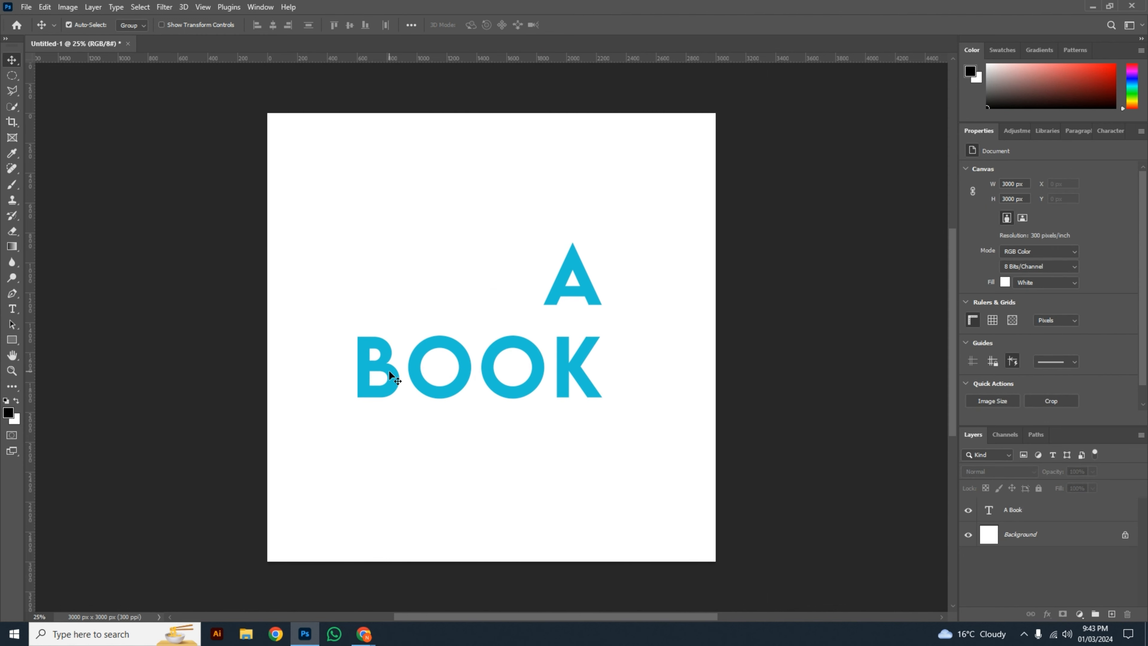